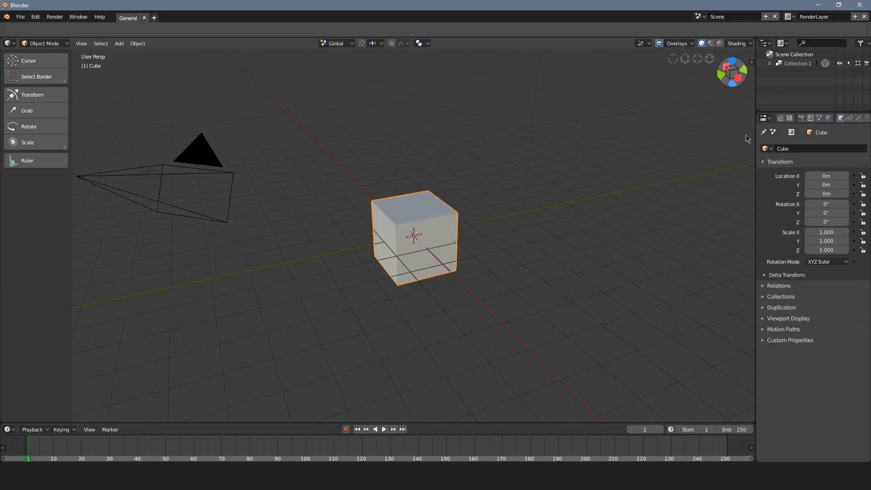
Keep Eevee as the render engine and enable Volumetric rendering with Volumetric Shadows.
left_click(801, 118)
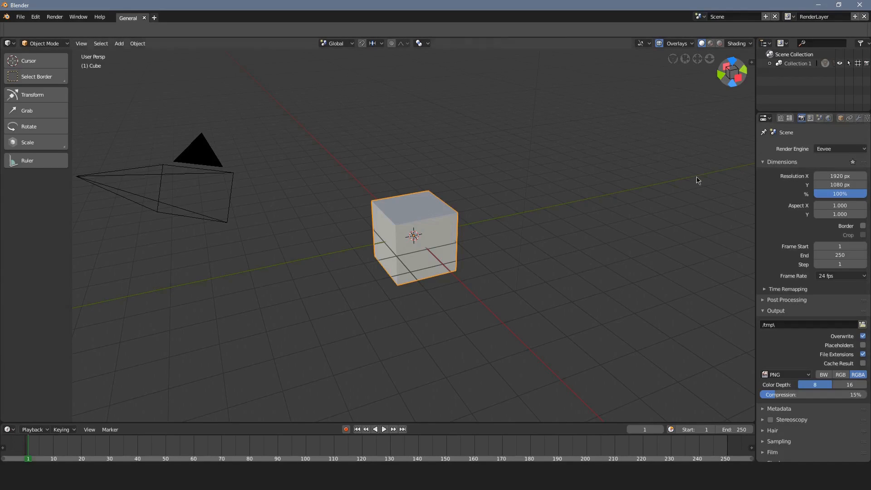
left_click(840, 148)
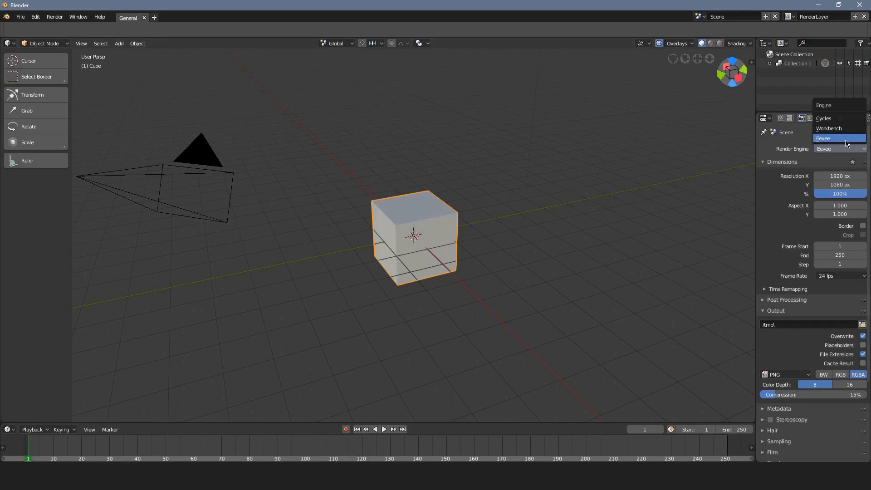
left_click(845, 141)
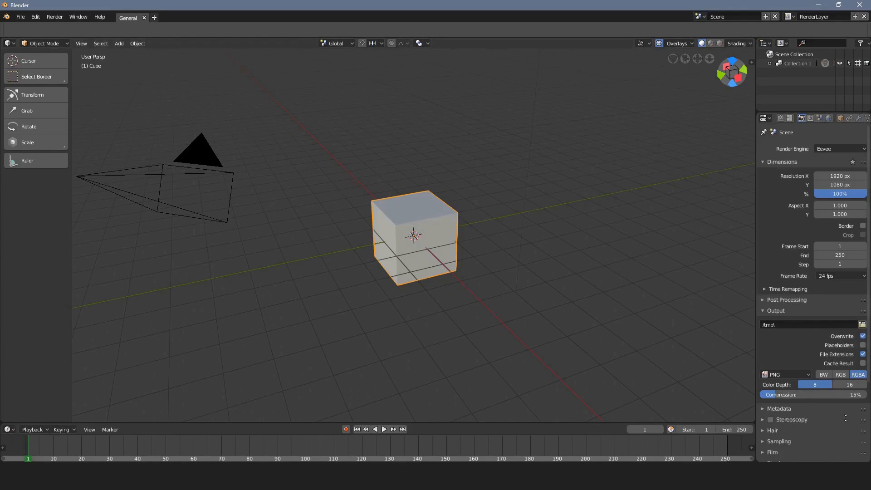
scroll(802, 362, "down", 5)
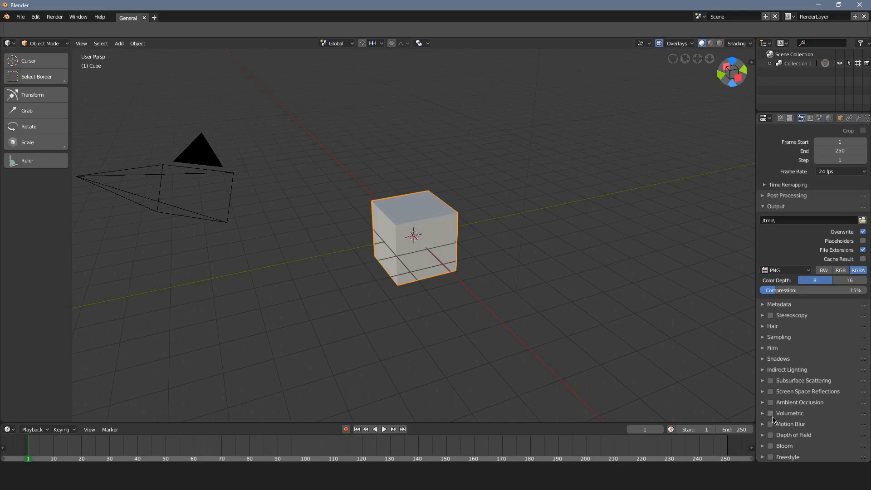
left_click(772, 417)
scroll(826, 400, "down", 6)
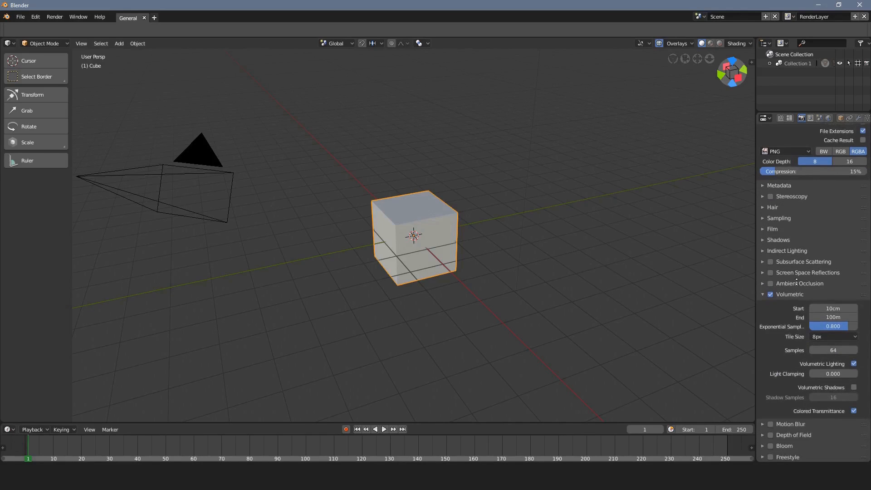
left_click(811, 390)
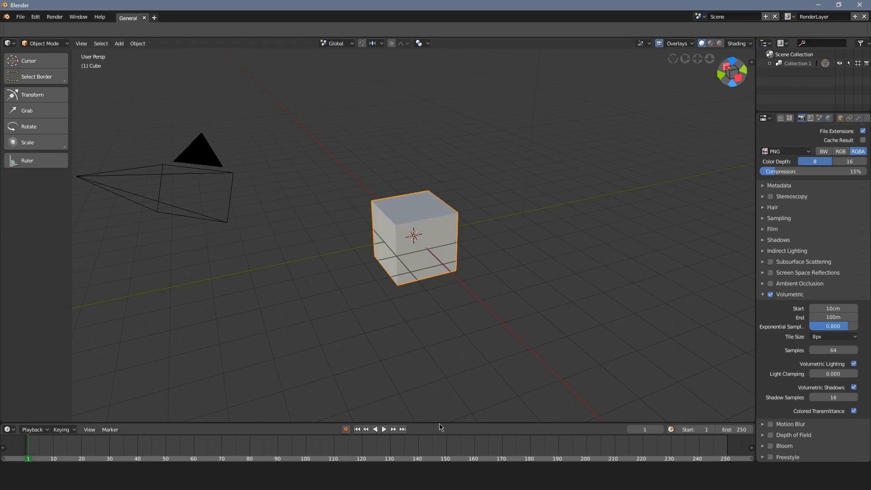
Enlarge the timeline area, turn it into a Shader Editor and maximize it.
left_click_drag(440, 422, 440, 159)
left_click(9, 164)
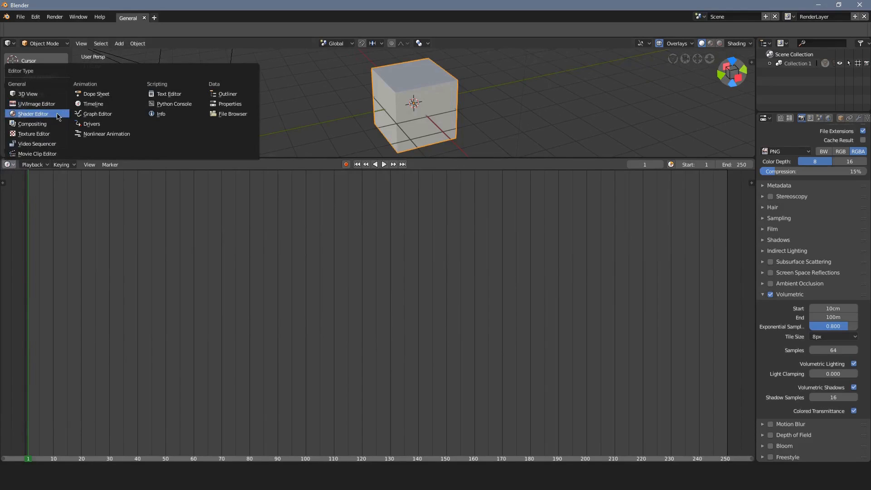
left_click(64, 115)
left_click(180, 169)
key("ctrl+space")
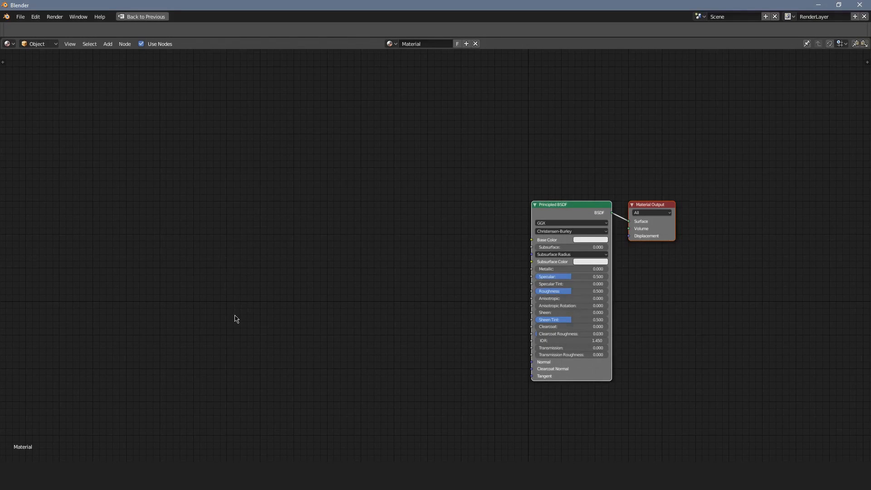
Add a Texture Coordinate node well ahead of the Principled BSDF node.
middle_click_drag(225, 326, 364, 298)
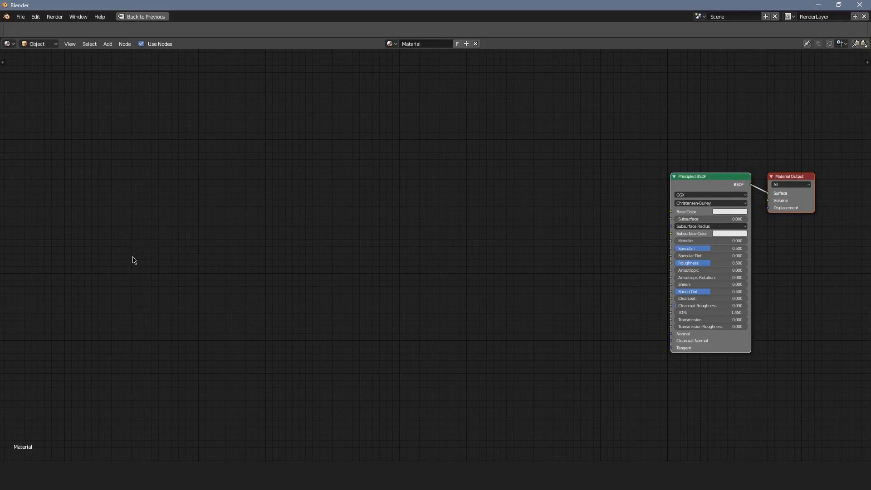
middle_click_drag(122, 250, 126, 231)
key("shift+a")
mouse_move(111, 233)
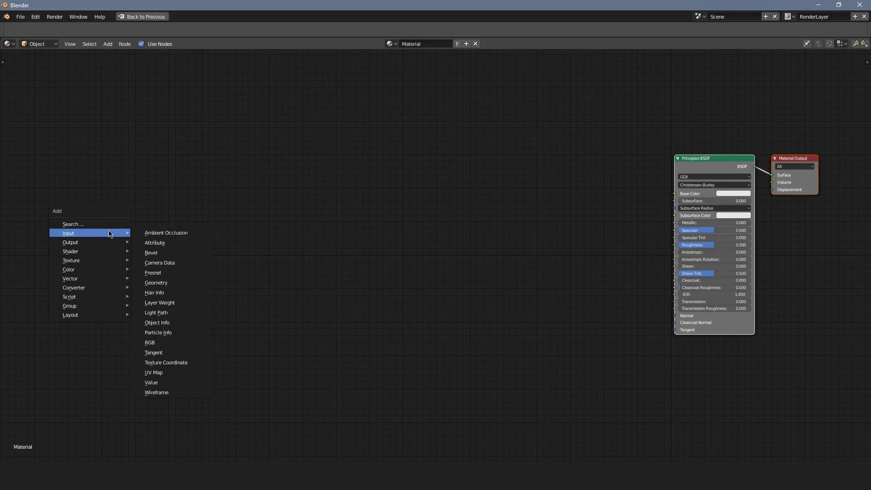
left_click(166, 363)
left_click(84, 193)
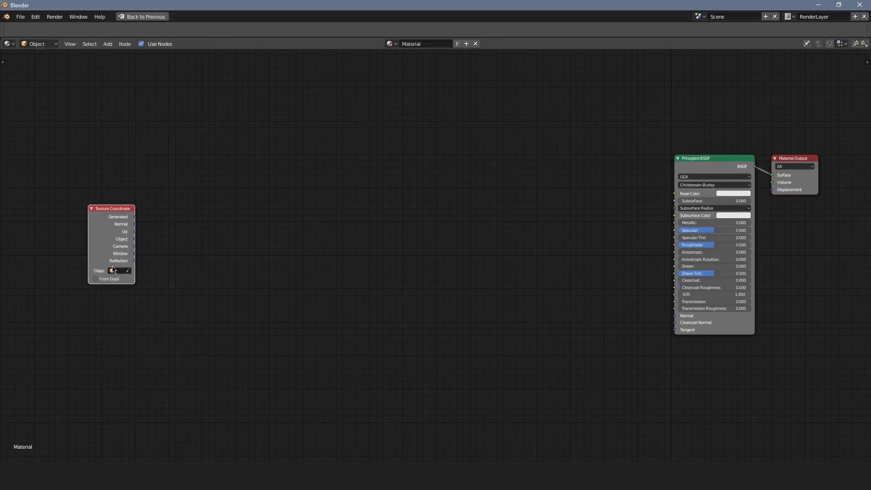
Add a Separate XYZ node beside Texture Coordinate and feed its Vector input from the Object output.
scroll(210, 281, "up", 1)
key("shift+a")
mouse_move(144, 345)
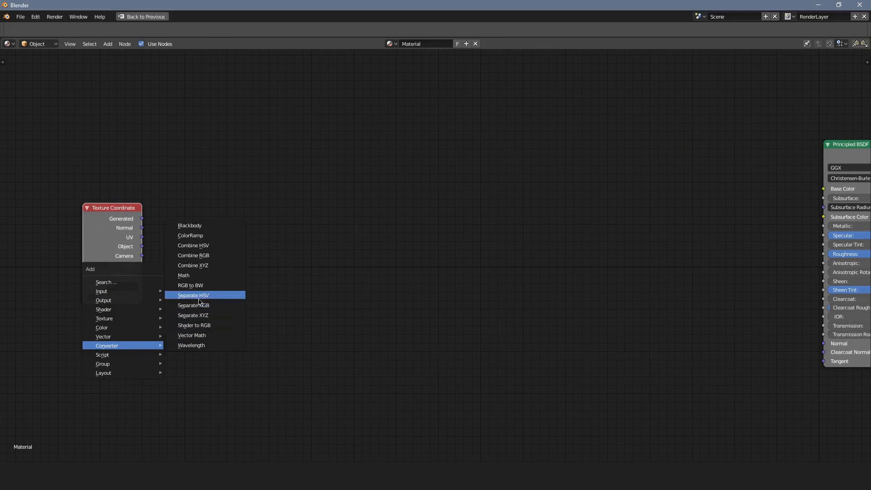
left_click(221, 318)
left_click(171, 231)
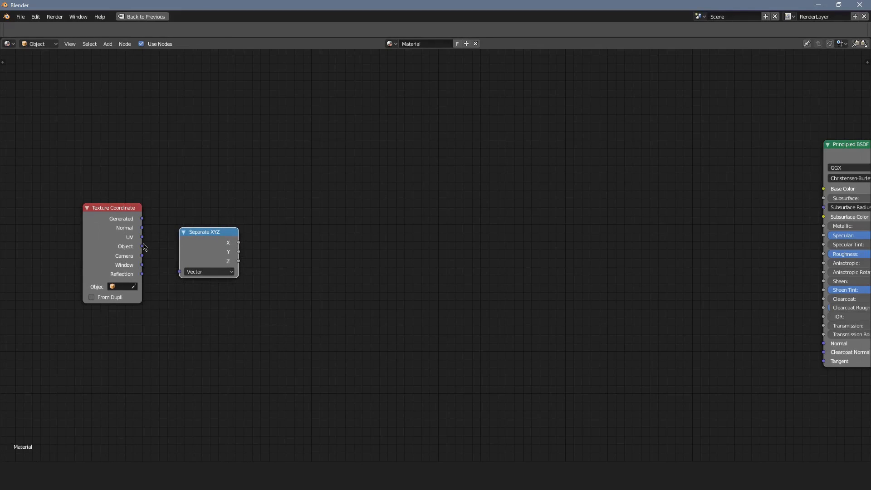
left_click_drag(141, 246, 164, 224)
scroll(197, 232, "up", 2)
middle_click_drag(192, 225, 259, 243)
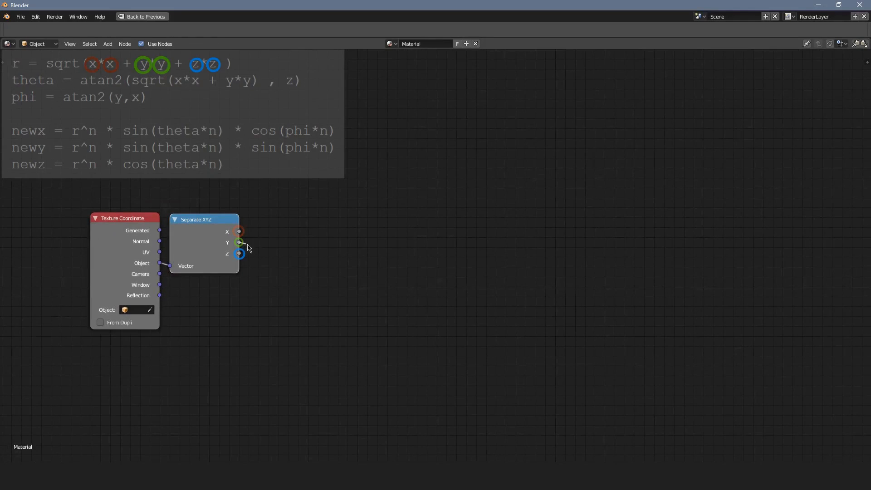
Add a Math node beside Separate XYZ and set its operation to Power.
scroll(488, 274, "down", 1)
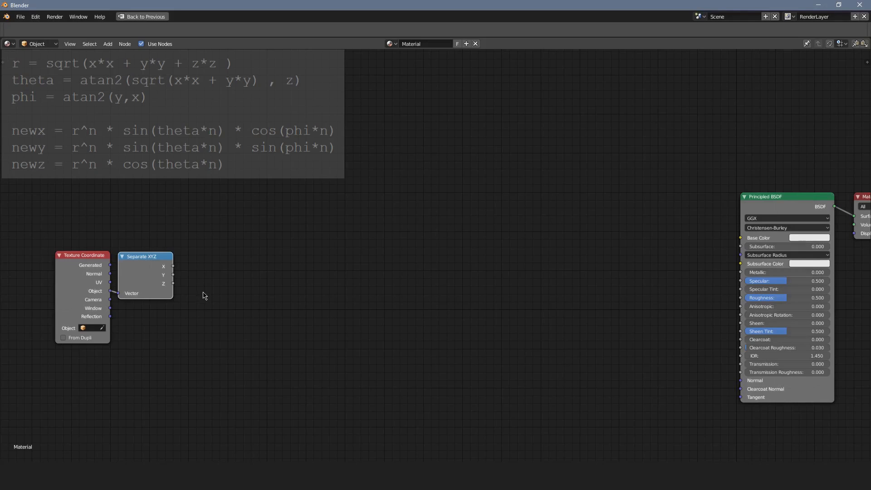
middle_click_drag(203, 293, 207, 294)
scroll(192, 299, "up", 3)
middle_click_drag(148, 297, 382, 293)
scroll(372, 329, "up", 4)
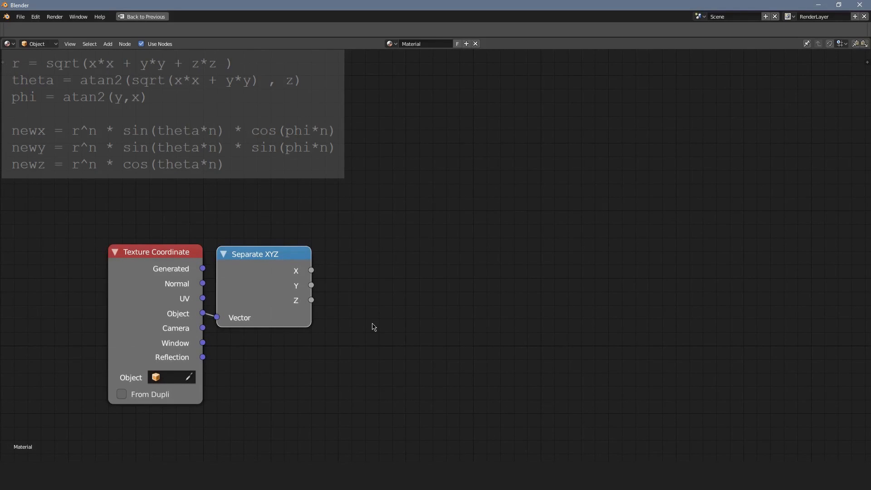
key("shift+a")
mouse_move(399, 333)
left_click(426, 374)
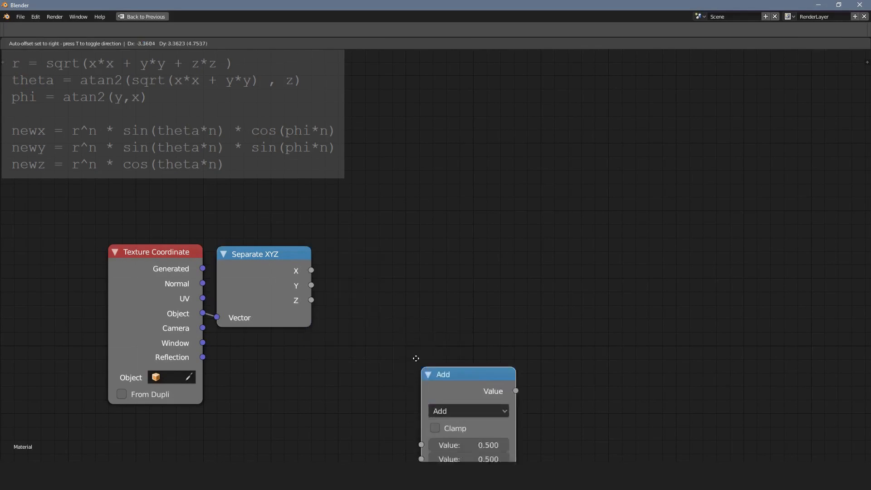
left_click(410, 295)
left_click(407, 289)
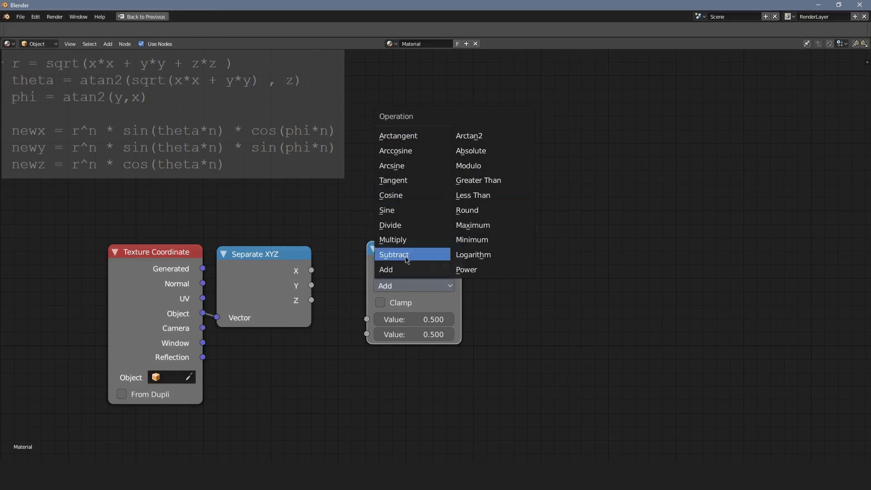
left_click(465, 269)
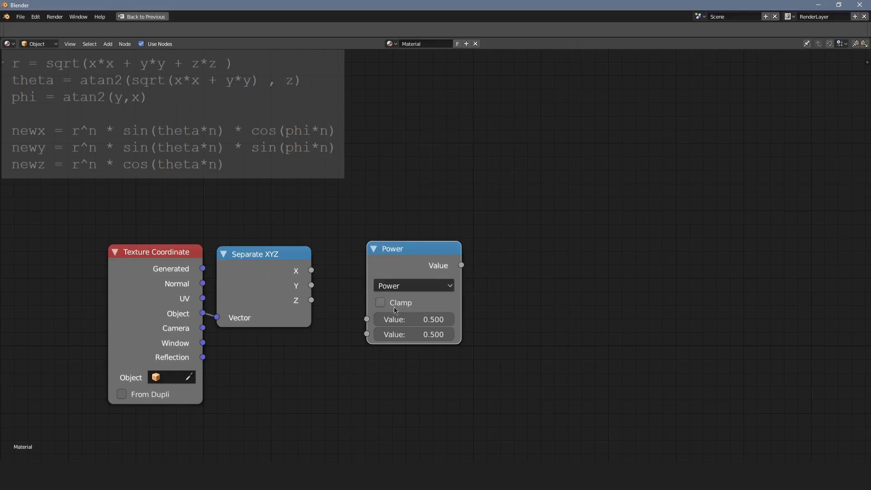
Square the X output with the Power node using an exponent of 2, and collapse the node beside Separate XYZ.
left_click(411, 337)
type("2")
key("Return")
mouse_move(311, 271)
left_mouse_down()
mouse_move(330, 277)
mouse_move(367, 321)
left_mouse_up()
left_click(392, 254)
key("h")
left_click_drag(394, 256, 351, 267)
Duplicate the collapsed Power node twice below the original and feed the copies the Y and Z outputs.
key("shift+d")
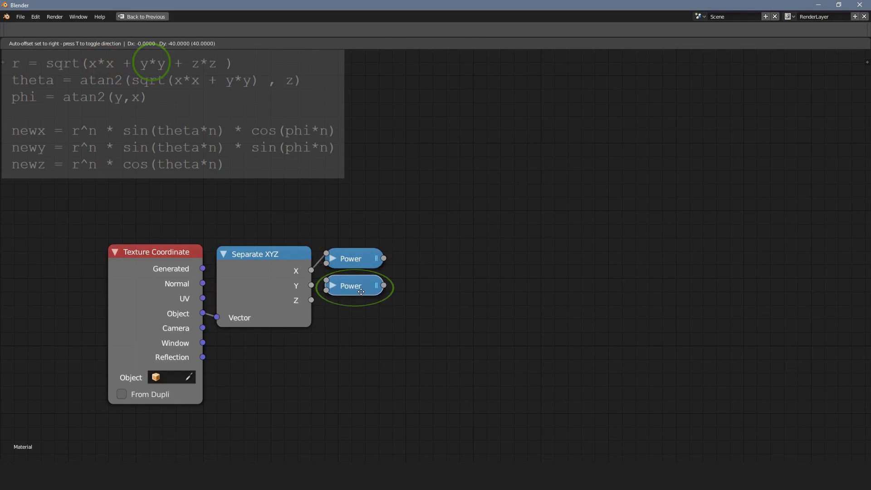
left_click(360, 287)
key("shift+d")
left_click(358, 313)
mouse_move(311, 284)
left_mouse_down()
mouse_move(324, 286)
mouse_move(330, 310)
left_mouse_up()
Add a Math node set to Add that sums the X and Y Power outputs, and collapse it beside them.
middle_click_drag(395, 285, 363, 281)
key("shift+a")
mouse_move(381, 281)
left_click(436, 334)
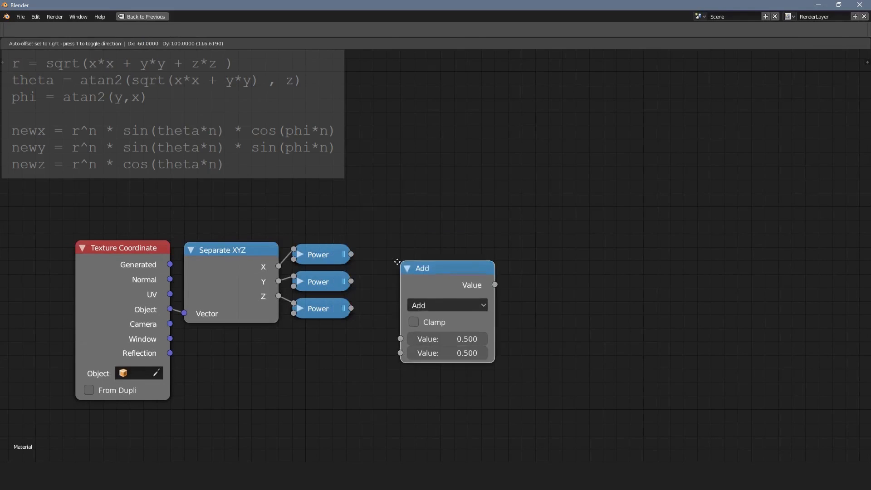
left_click(418, 279)
left_click_drag(353, 255, 387, 312)
left_click_drag(352, 281, 387, 327)
left_click(394, 242)
left_click_drag(408, 241, 362, 290)
Duplicate the Add node below the first to sum the first Add result with the Z Power output.
key("shift+d")
left_click(383, 295)
left_click_drag(351, 308, 362, 302)
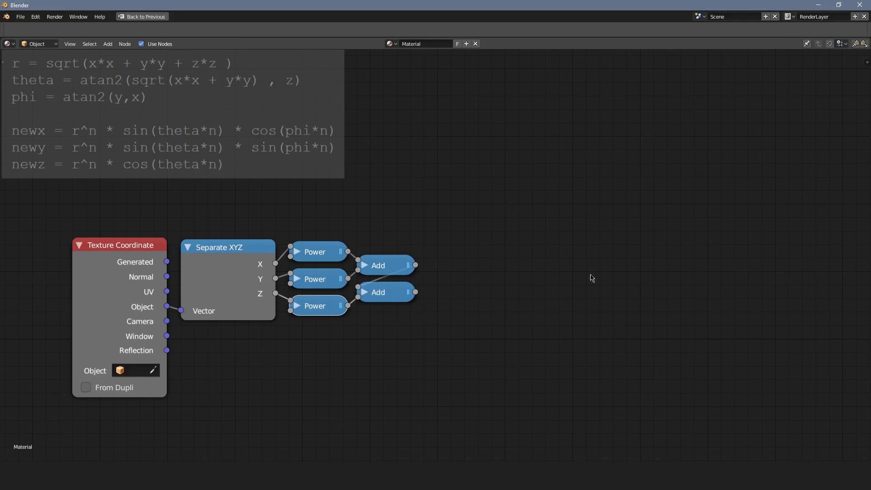
Add a Math node set to Power with exponent 0.5, feed it the second Add node's result and collapse it.
key("shift+a")
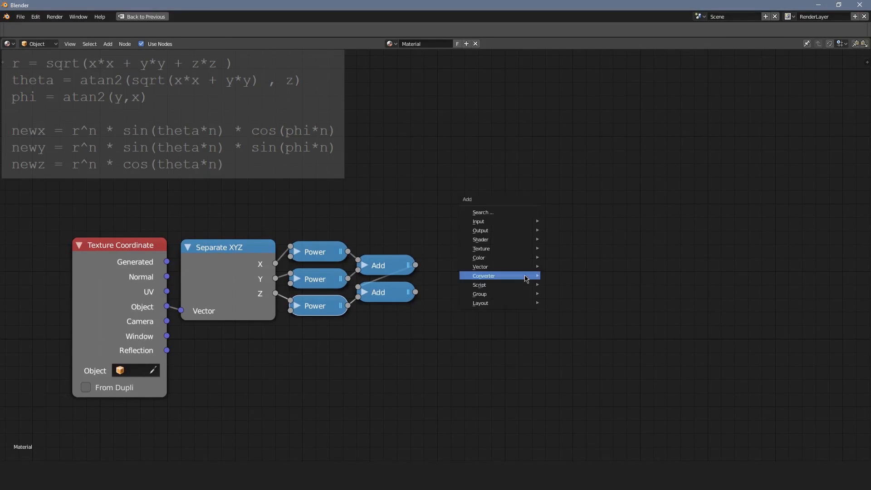
mouse_move(524, 278)
left_click(580, 323)
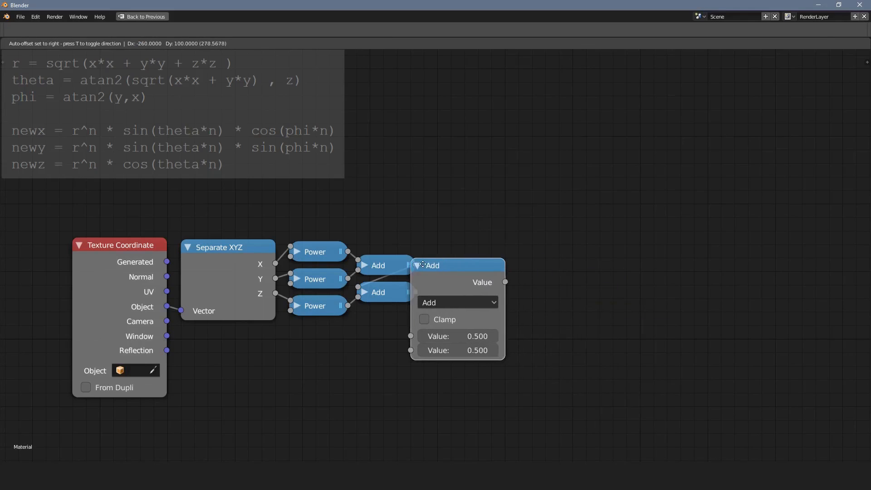
left_click(423, 259)
left_click(467, 302)
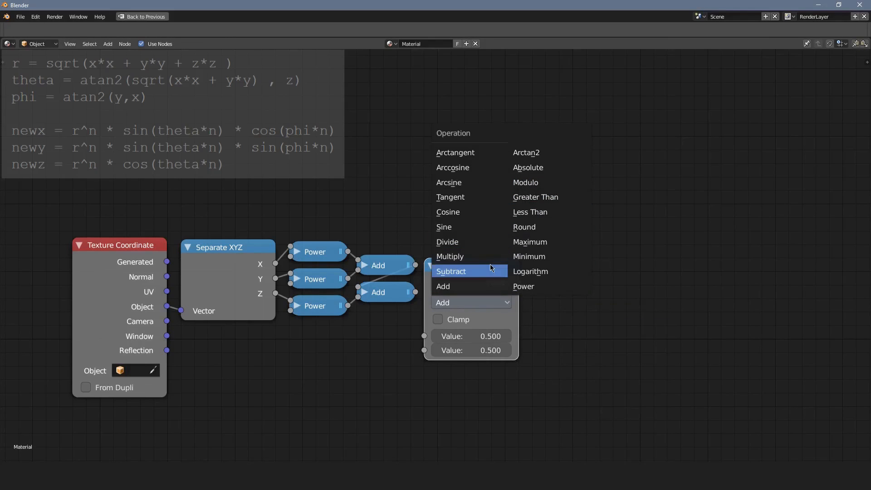
left_click(521, 286)
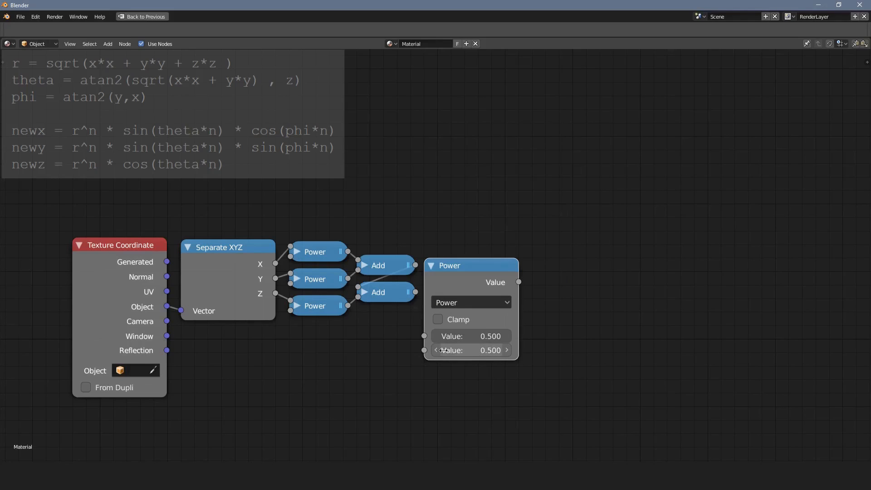
left_click_drag(415, 292, 425, 337)
left_click(433, 267)
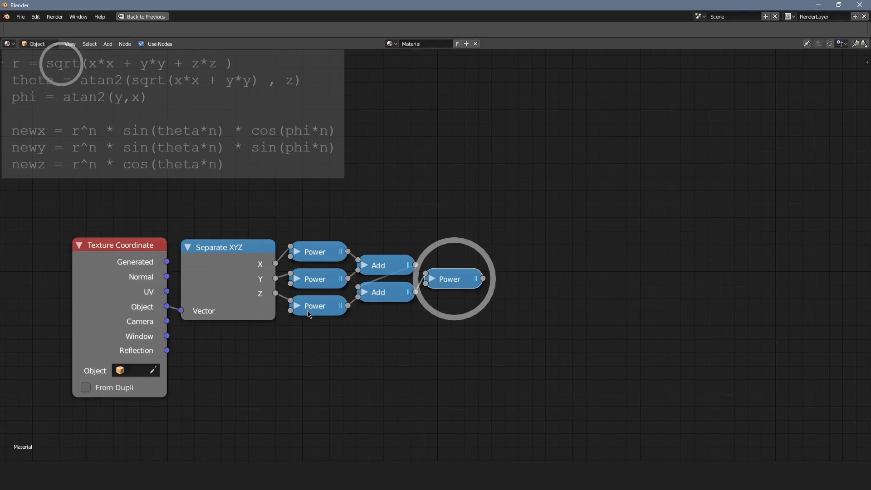
Select the Separate XYZ, Power and Add nodes and combine them into a node group.
left_click_drag(156, 316, 135, 317)
right_click(134, 316)
key("a")
key("c")
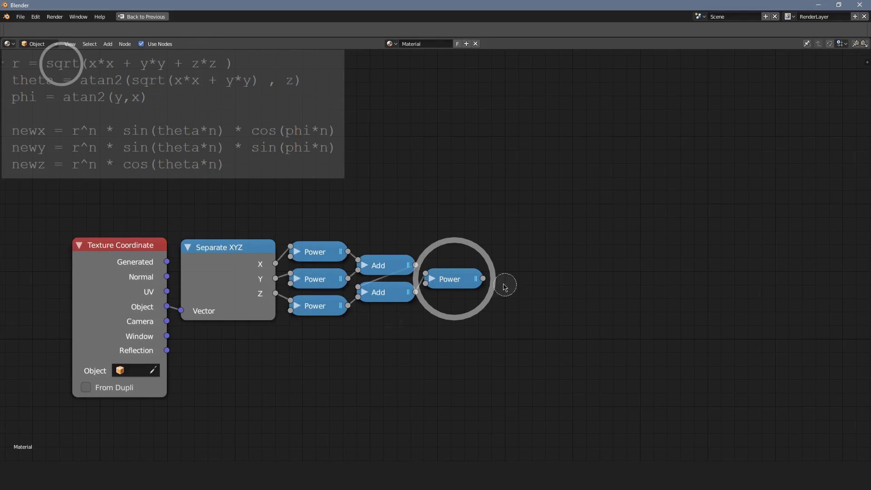
left_click_drag(503, 284, 264, 241)
right_click(265, 241)
key("ctrl+g")
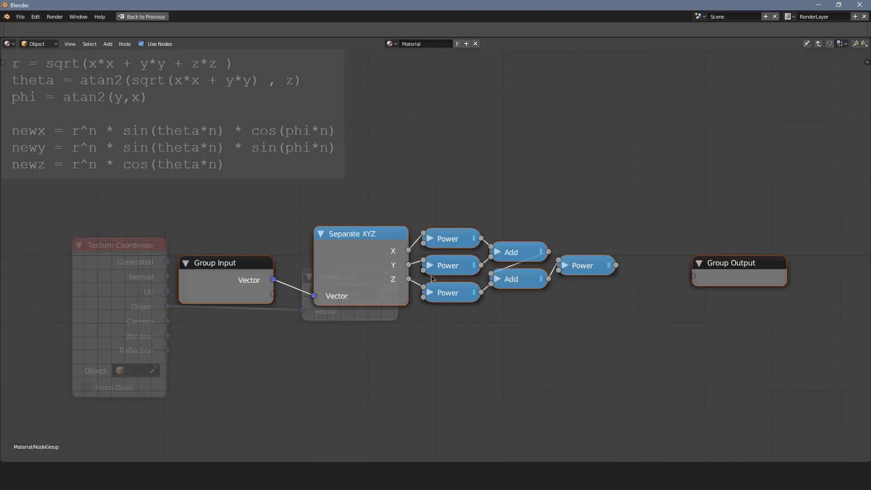
Connect the final Power node to the Group Output and move the group's input and output nodes closer in.
left_click_drag(237, 279, 265, 274)
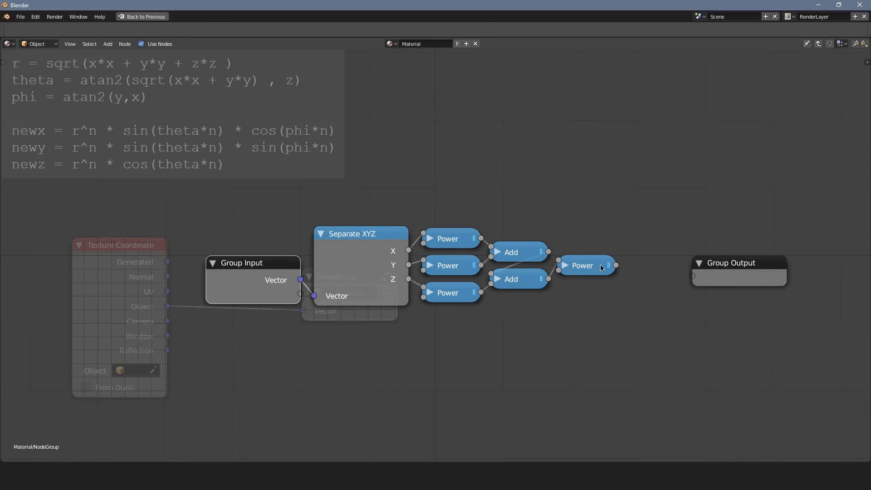
left_click_drag(616, 265, 693, 276)
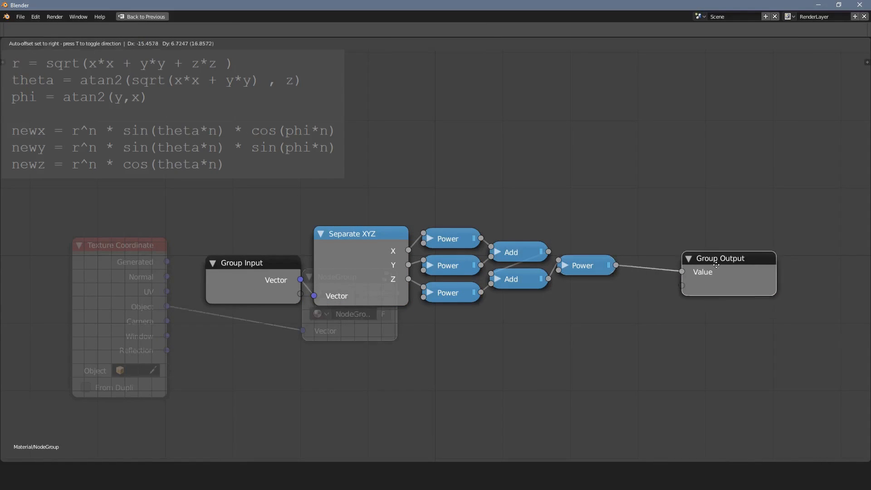
left_click_drag(747, 277, 680, 263)
Rename the group's Value output to "vector length" and return to the material's main node tree.
key("n")
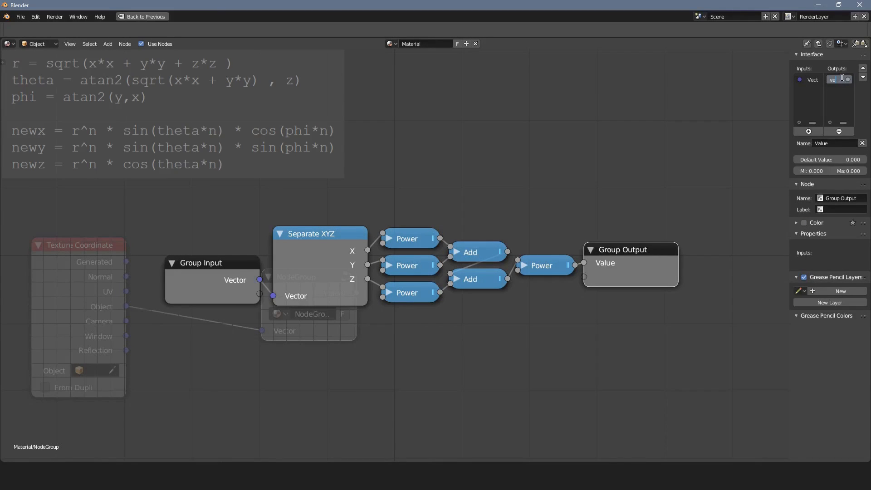
type("gth")
key("Return")
key("Tab")
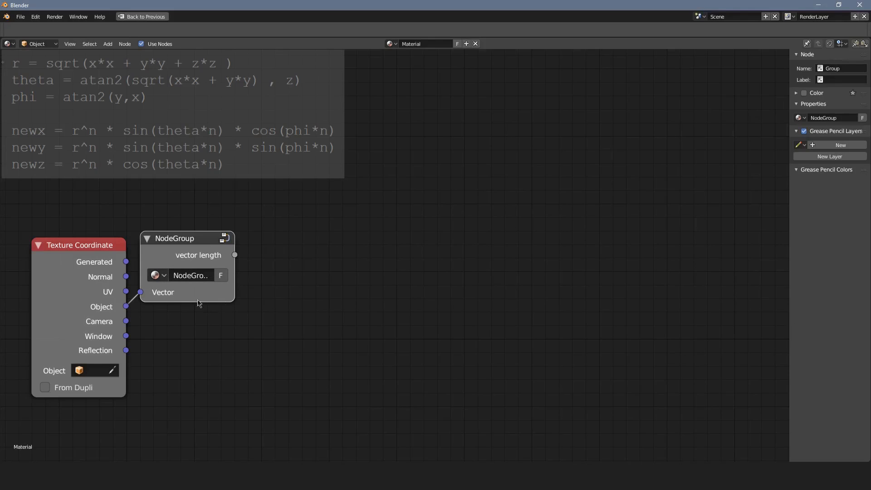
Rename the node group to "vector length".
scroll(141, 272, "up", 2)
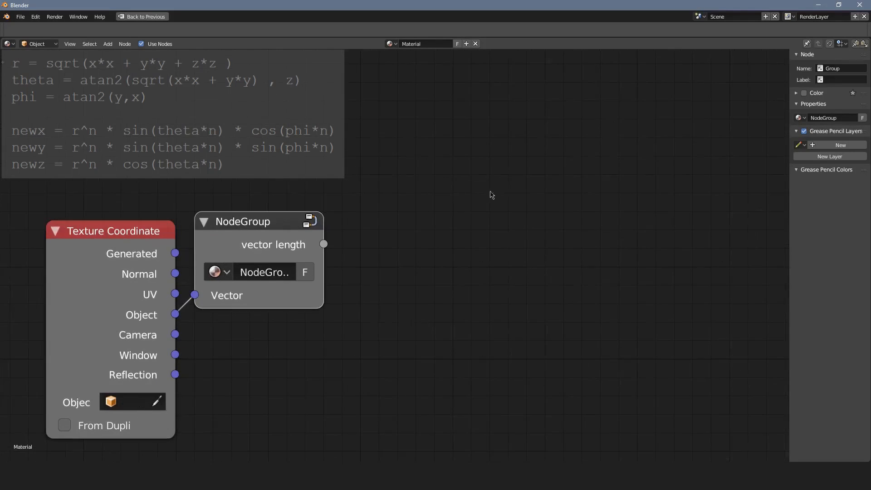
left_click(838, 68)
type("vector length")
key("Return")
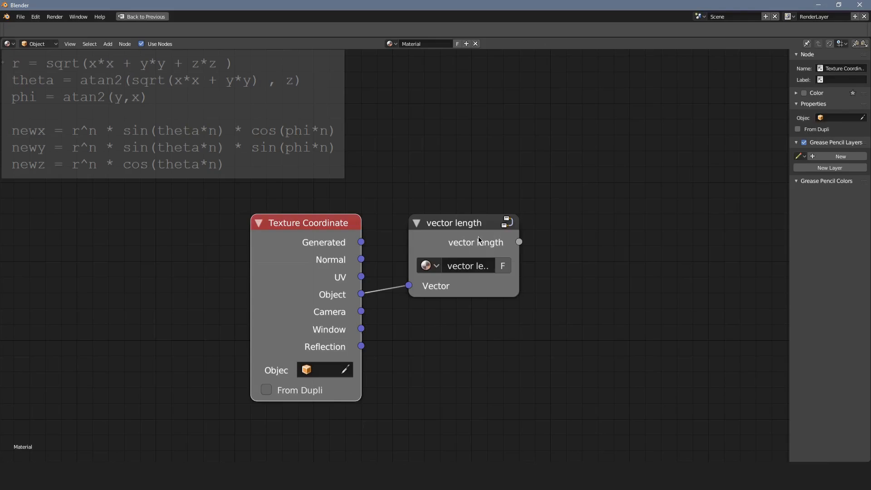
Nest the vector length node inside a new node group.
left_click_drag(478, 236, 515, 231)
key("Tab")
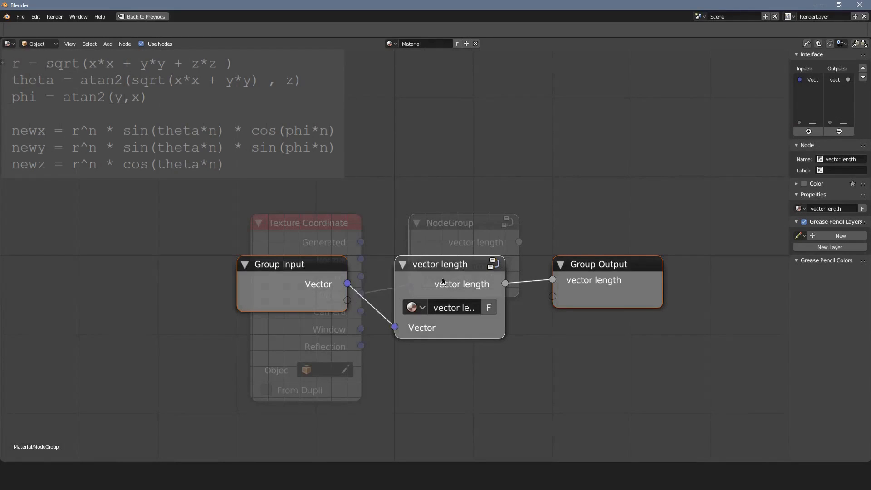
Rename the new group's "vector length" output to "rho" and return to the material's main node tree.
left_click(598, 265)
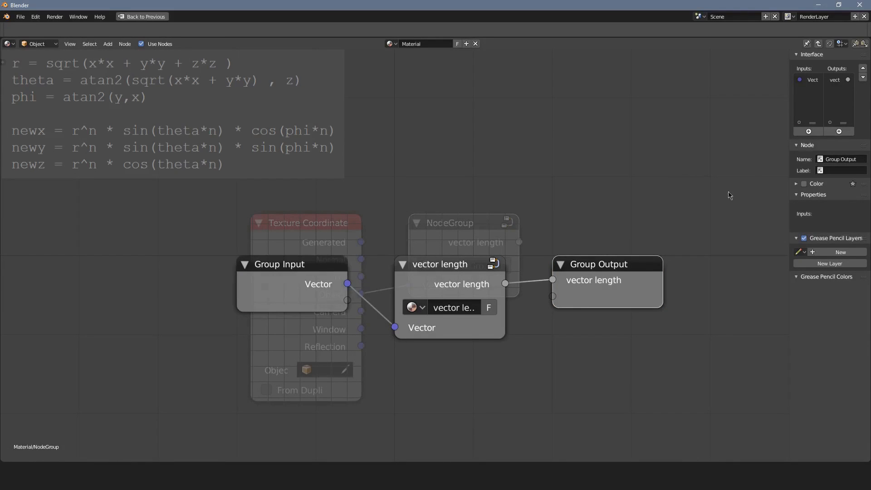
left_click(835, 79)
type("rho")
key("Return")
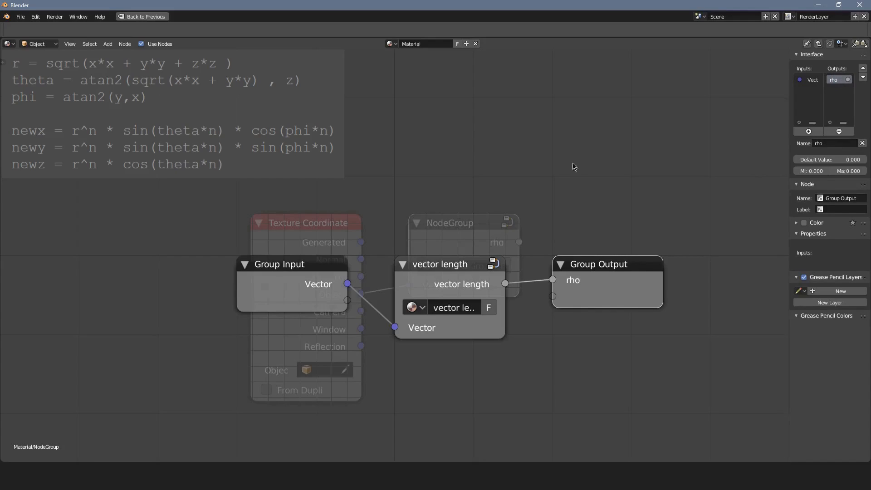
key("Tab")
Name both the new group node and its node group "rho".
left_click(856, 67)
type("rho")
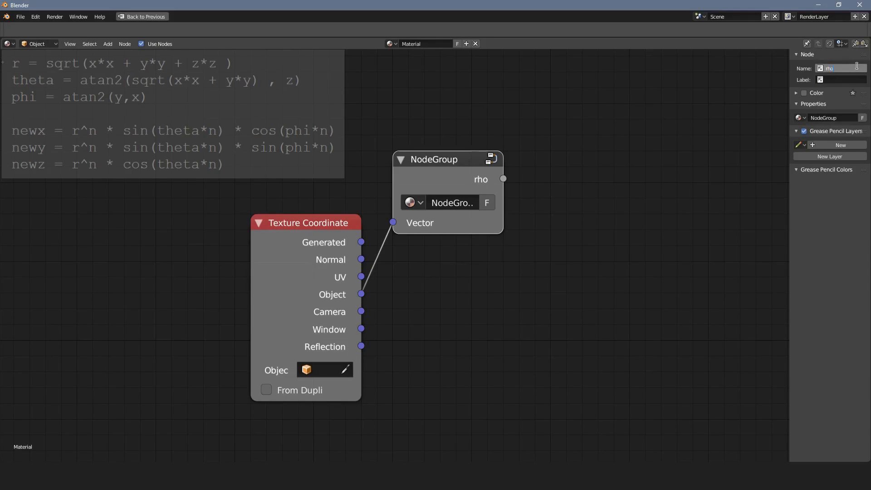
key("Return")
left_click(832, 79)
left_click(840, 118)
type("rho")
key("Return")
Add a Separate XYZ node below rho, feed it from the Texture Coordinate's Object output, and move it closer.
middle_click_drag(714, 379, 647, 324)
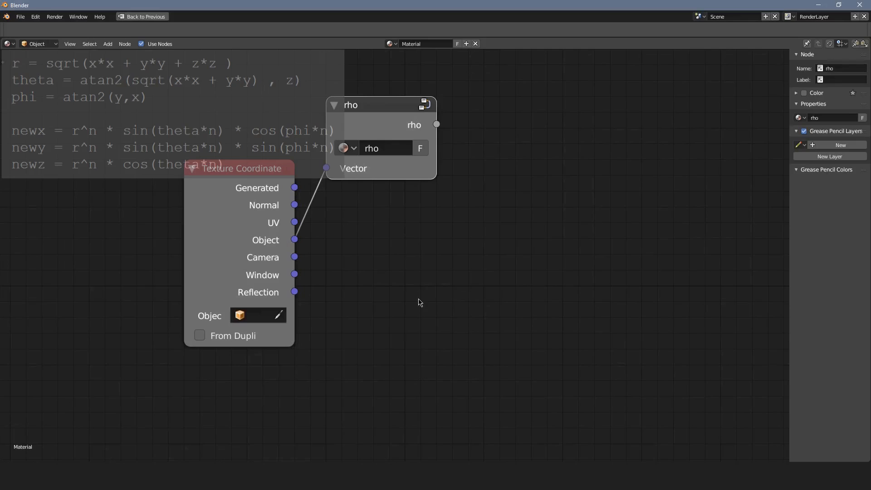
key("shift+a")
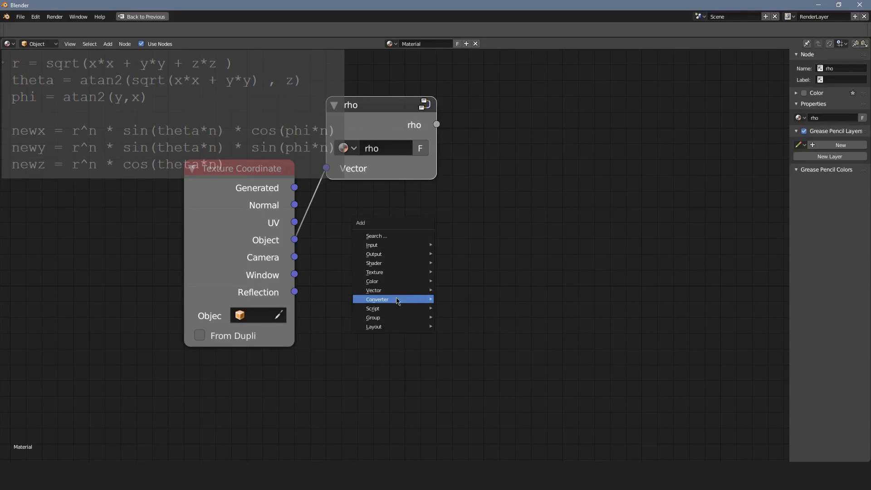
mouse_move(420, 300)
left_click(488, 387)
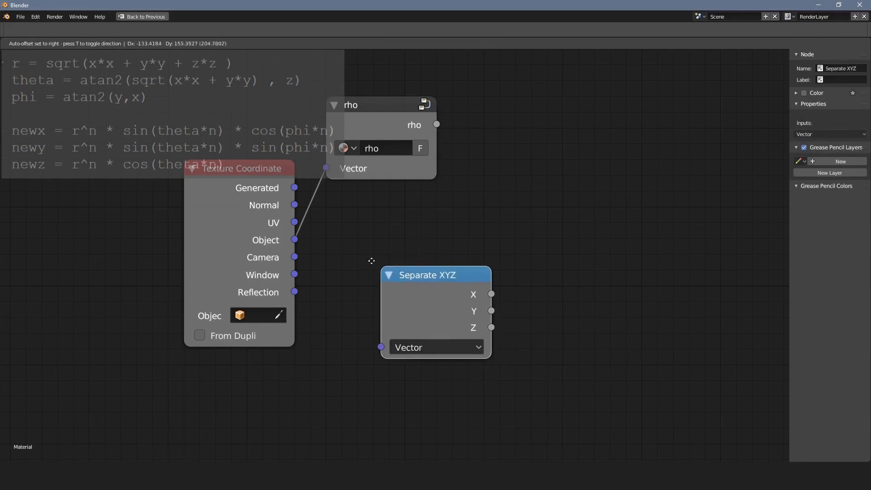
left_click(476, 381)
left_click_drag(295, 239, 375, 344)
middle_click_drag(448, 310, 361, 319)
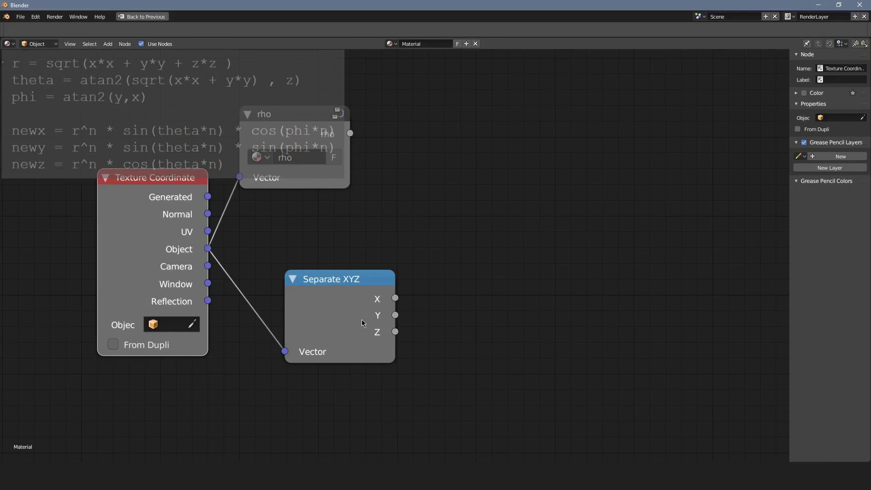
left_click_drag(361, 320, 290, 282)
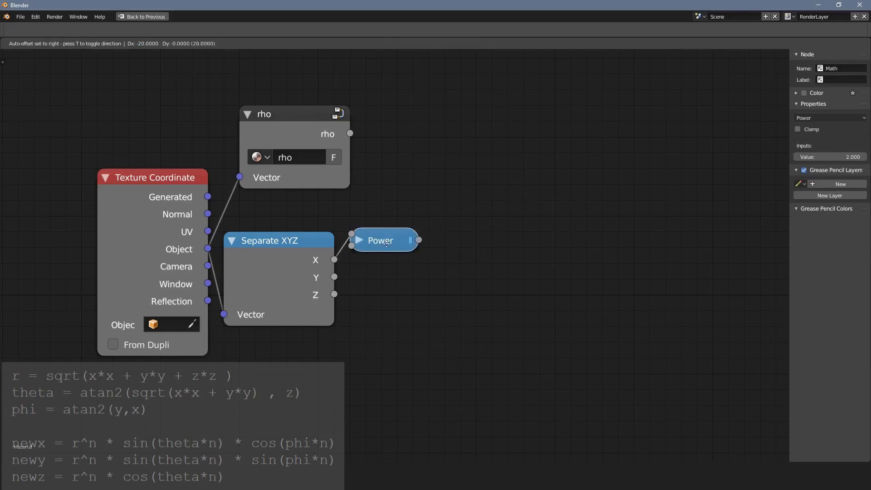
Connect the Y branch's Power node to the Add node, and collapse the Power node with exponent 0.5 after it.
left_click_drag(418, 272, 440, 260)
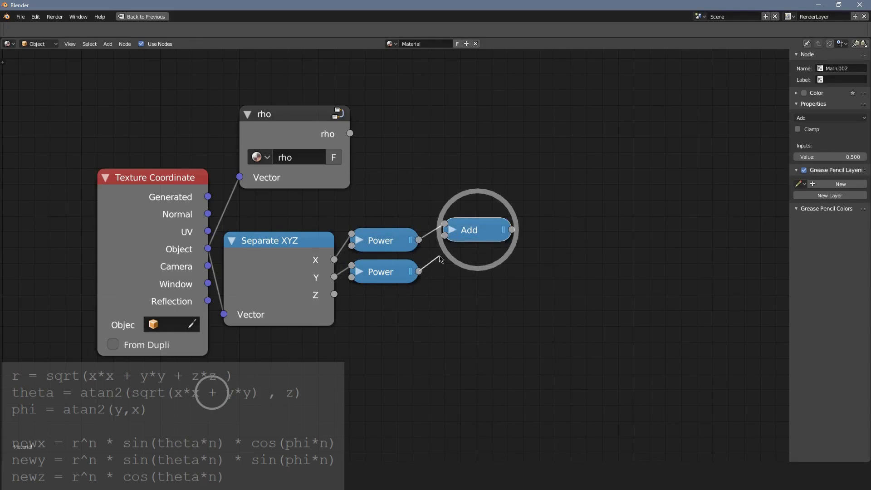
left_click_drag(440, 259, 445, 235)
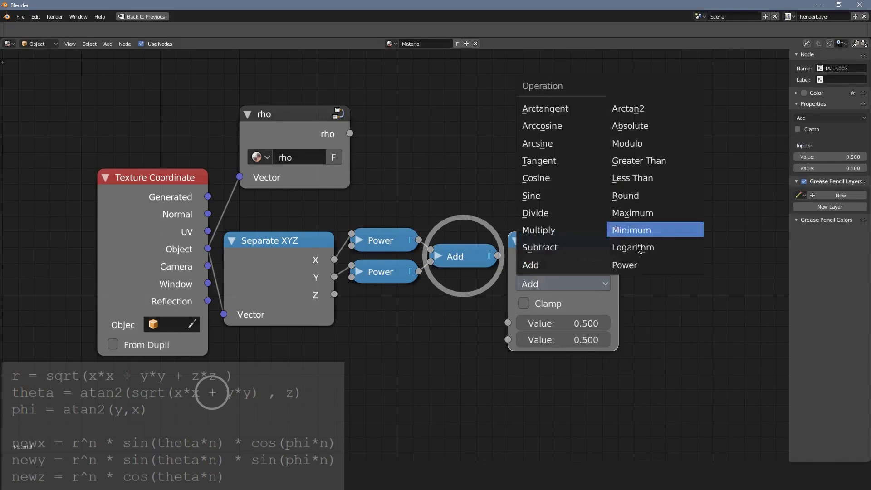
left_click(617, 317)
key("h")
Divide the square-root result by the Separate XYZ's Z output and feed the quotient into a collapsed Arctangent node.
key("shift+a")
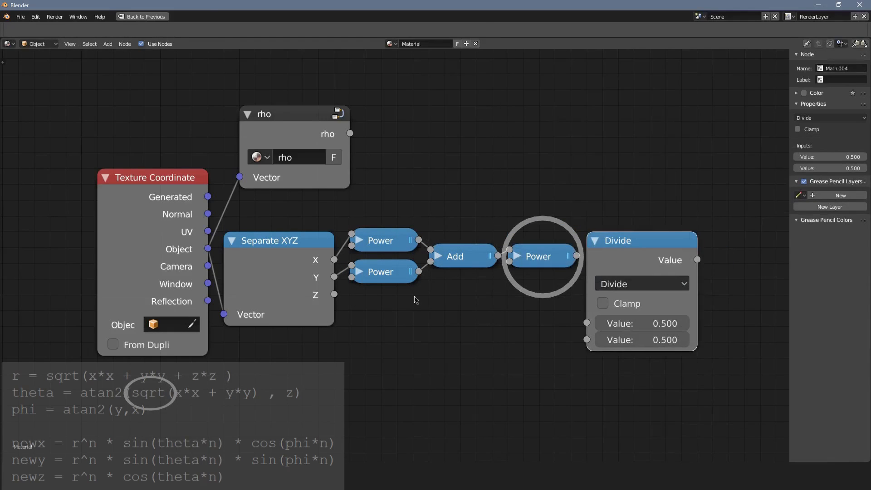
left_click_drag(333, 294, 590, 340)
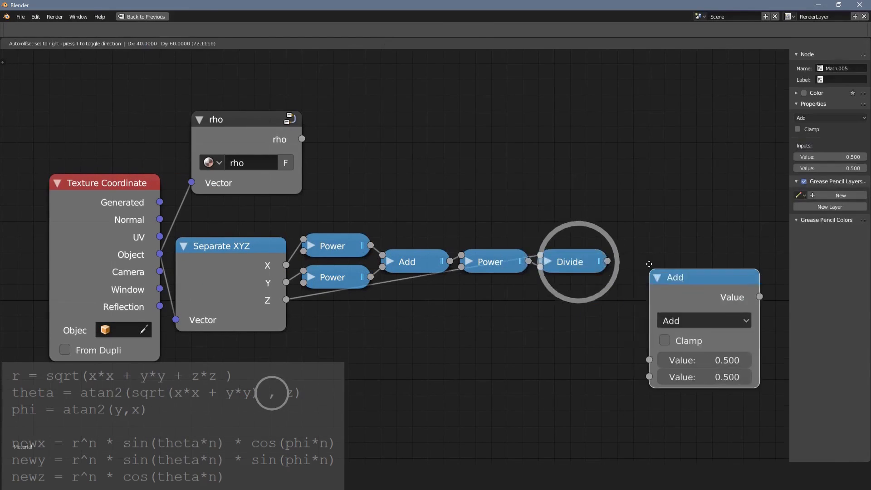
left_click(617, 248)
left_click(653, 304)
left_click(563, 130)
left_click_drag(607, 261, 618, 344)
key("h")
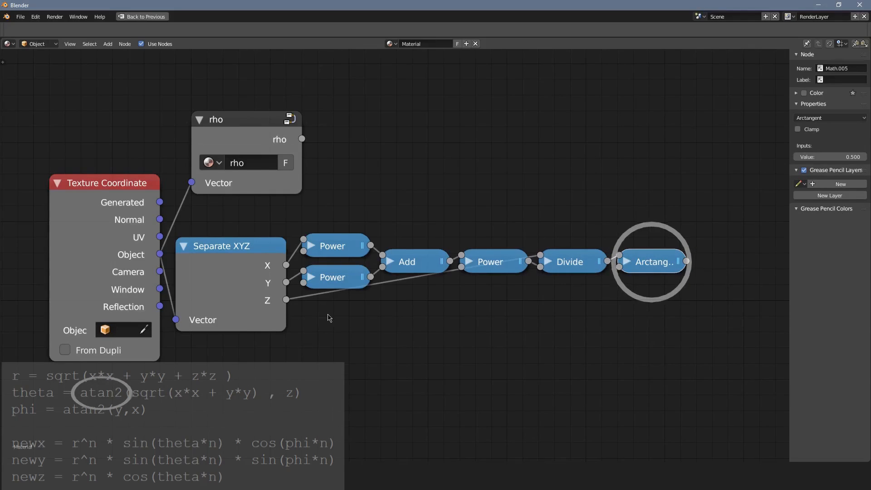
Group the Separate XYZ node with its math nodes and connect the Arctangent result to the Group Output.
scroll(329, 317, "down", 2)
key("c")
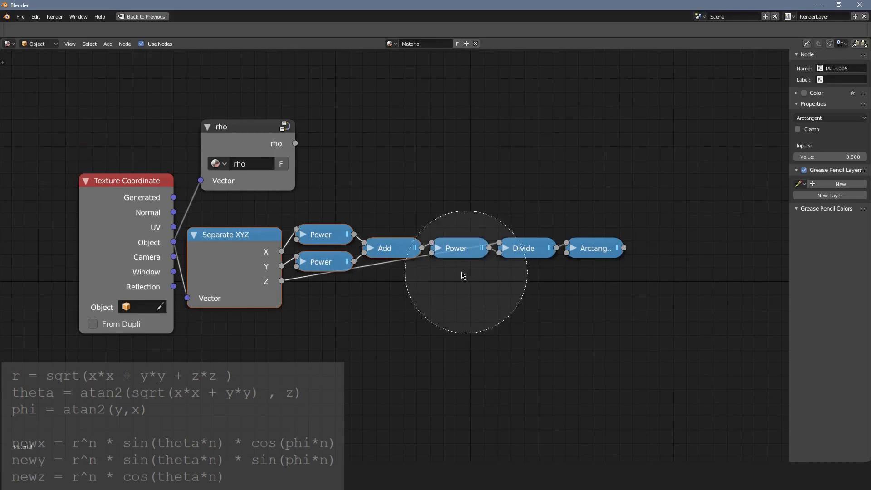
left_click_drag(462, 272, 574, 266)
right_click(588, 268)
key("ctrl+g")
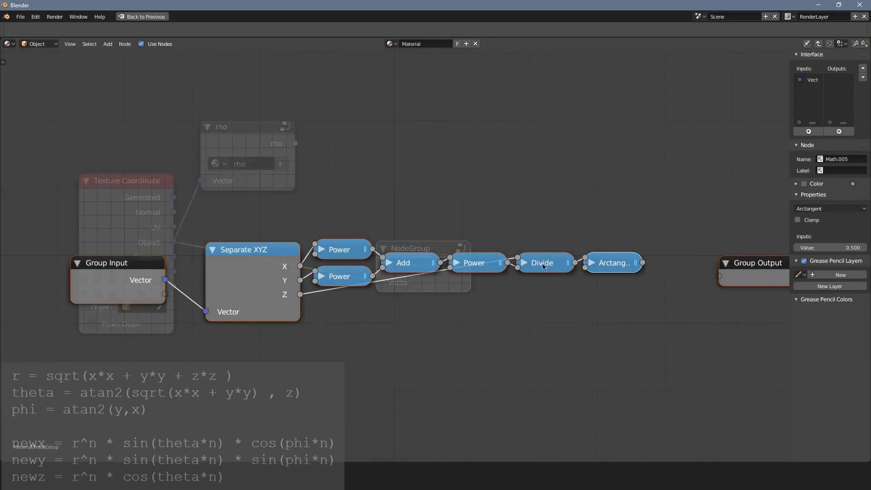
middle_click_drag(543, 263, 412, 263)
left_click_drag(513, 263, 589, 276)
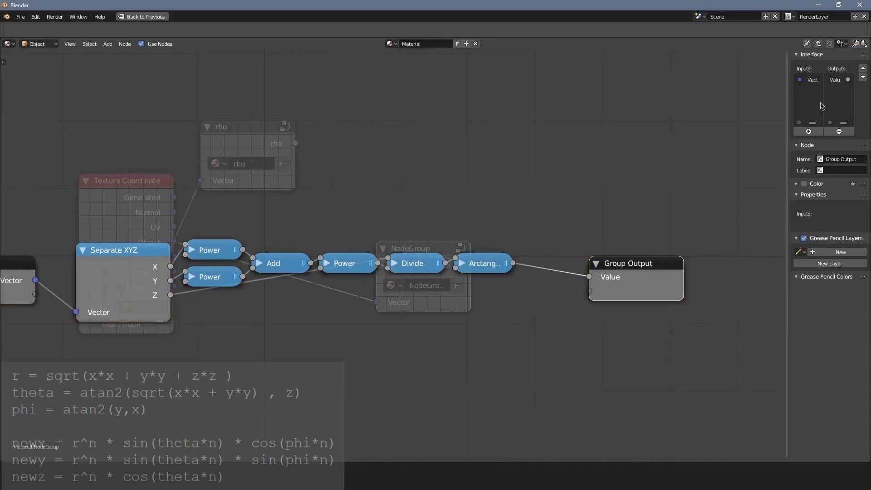
Rename the group's Value output to "theta" and return to the material's main node tree.
double_click(836, 79)
type("theta")
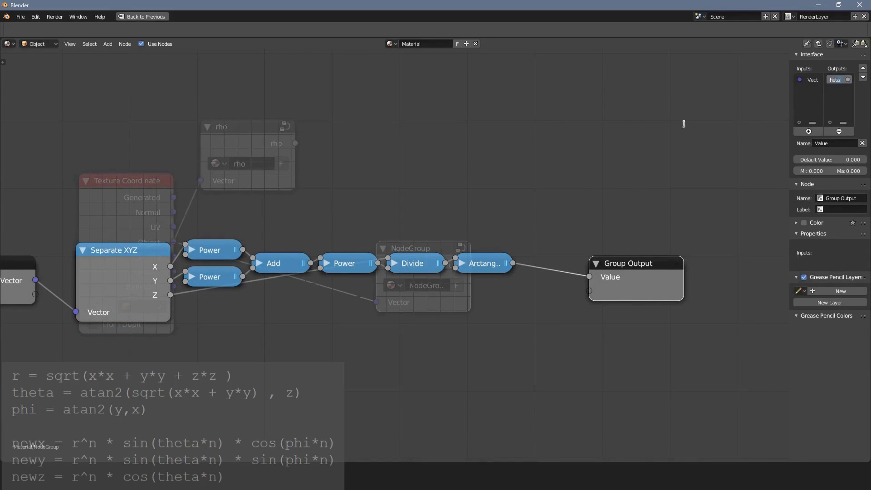
key("Return")
key("Home")
key("Tab")
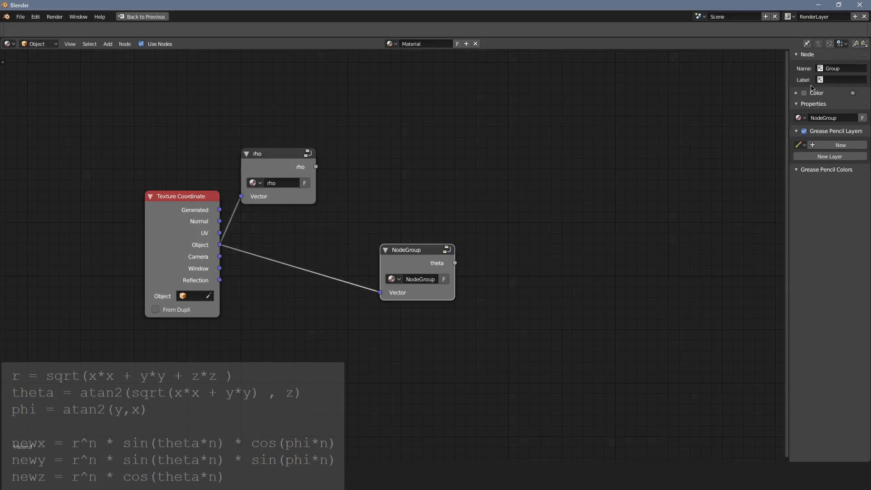
Name both the new group node and its node group "theta".
left_click(829, 69)
type("theta")
key("Return")
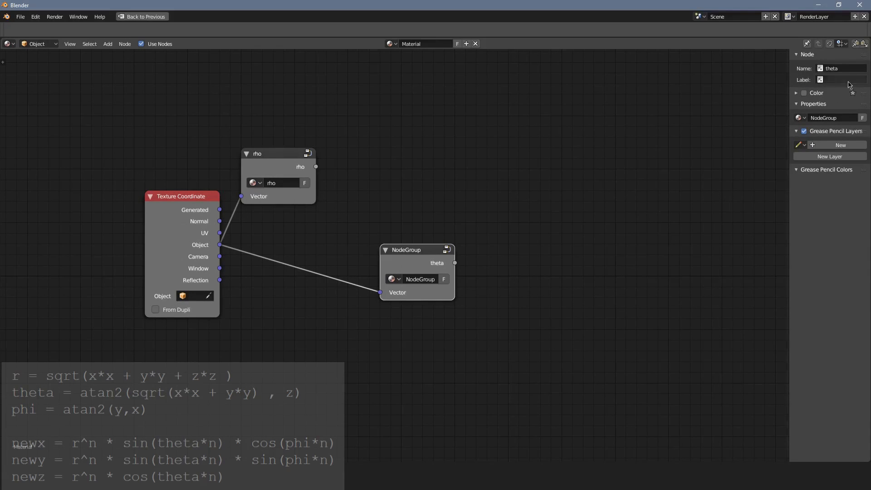
left_click(843, 70)
key("ctrl+c")
left_click(832, 119)
key("ctrl+v")
key("Return")
Label the group node "theta" and move it directly beneath the rho node.
left_click(840, 81)
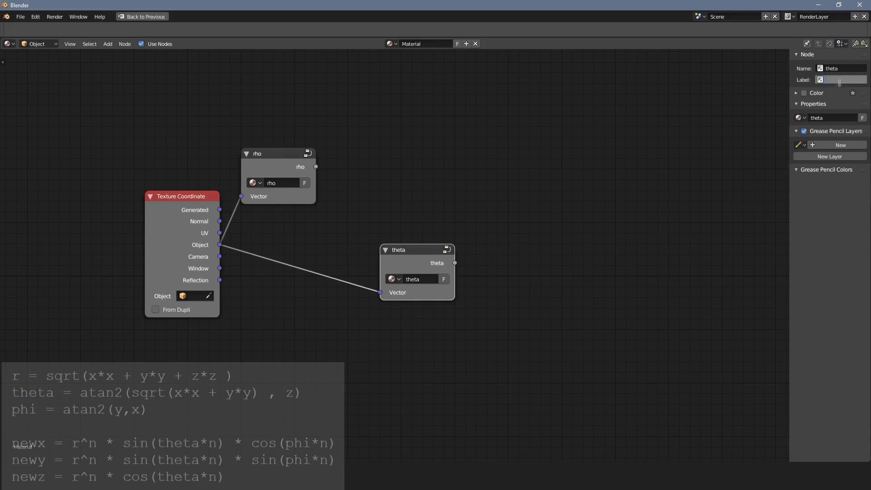
key("ctrl+v")
key("Return")
mouse_move(428, 253)
left_mouse_down()
mouse_move(314, 238)
mouse_move(289, 230)
mouse_move(290, 222)
left_mouse_up()
scroll(315, 324, "up", 1)
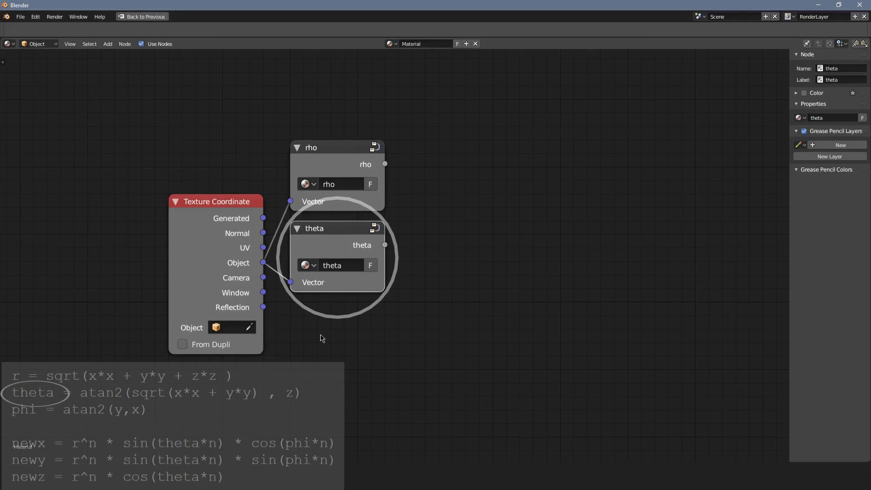
Add a Separate XYZ node beneath theta and connect the Texture Coordinate's Object output to it.
key("shift+a")
mouse_move(290, 330)
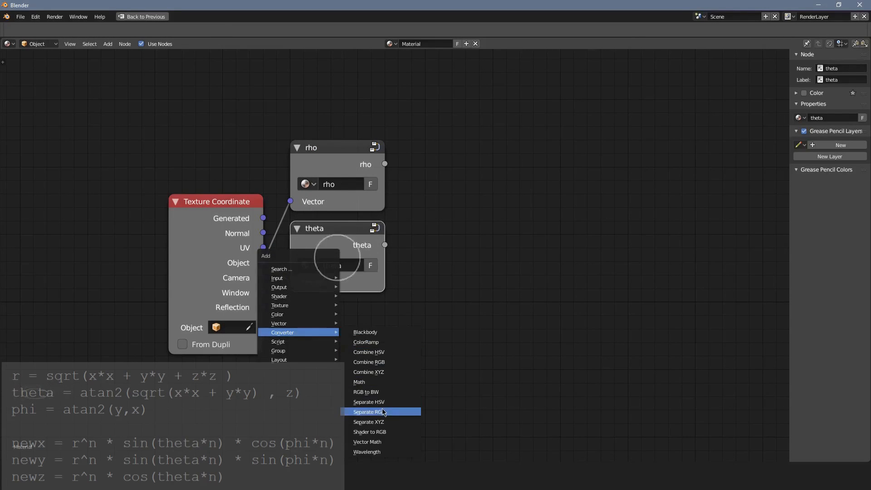
left_click(380, 418)
left_click(301, 302)
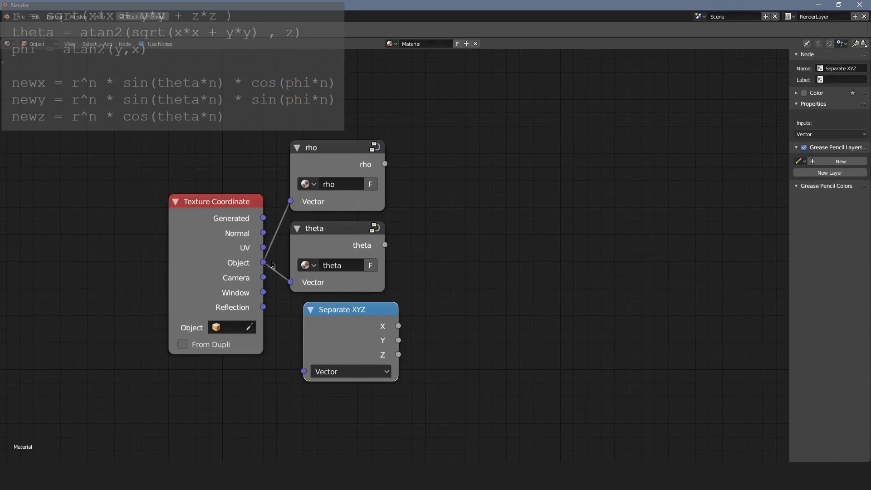
left_click_drag(263, 262, 304, 371)
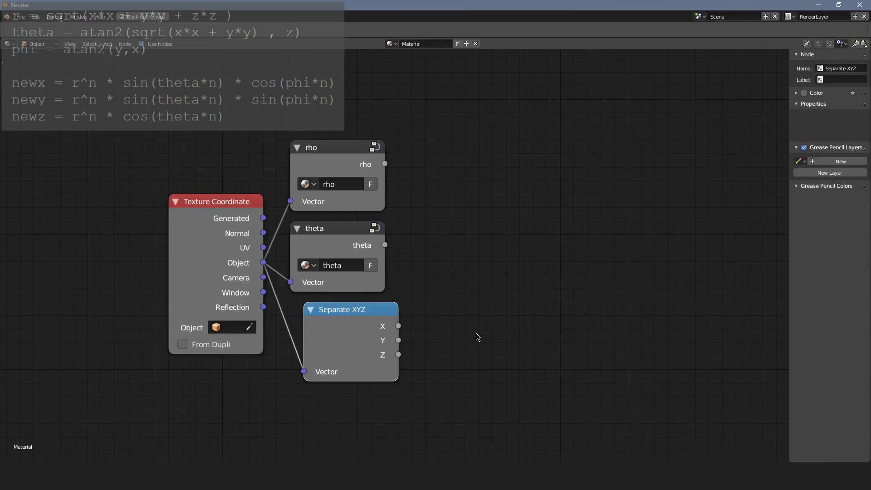
Add two Math nodes beside the Separate XYZ node, one set to Divide and the other to Arctangent.
key("shift+a")
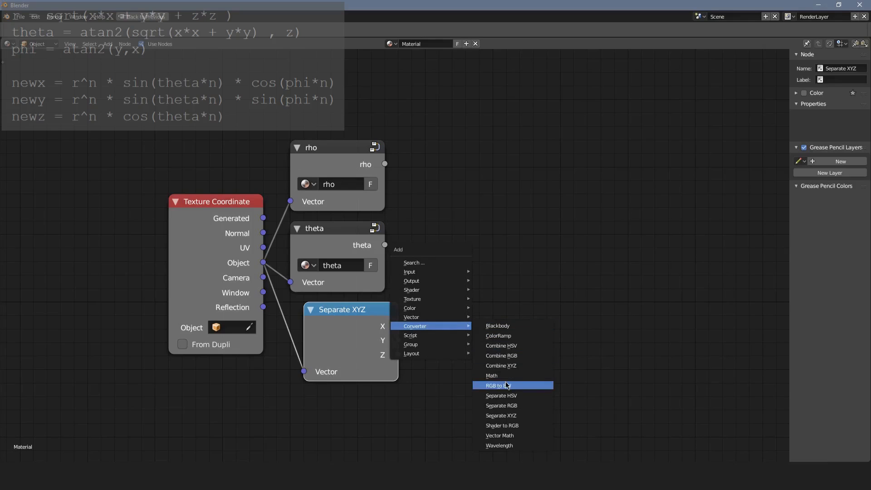
mouse_move(467, 326)
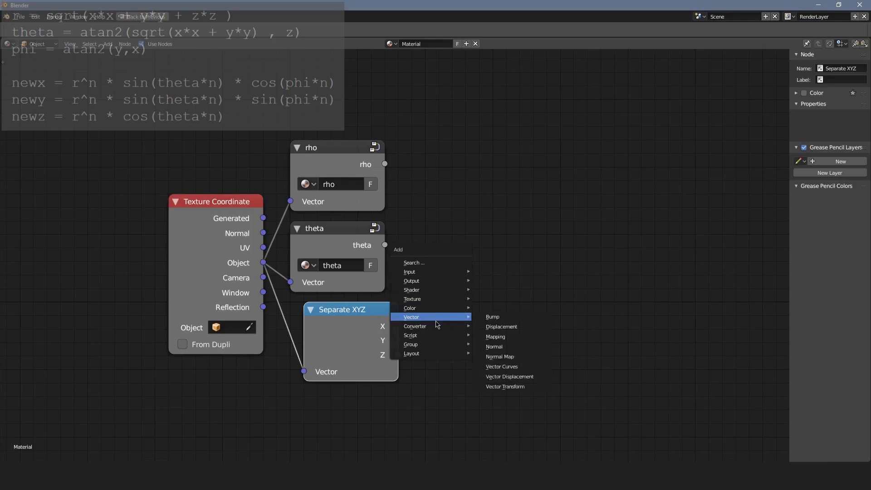
left_click(503, 383)
left_click(444, 292)
key("shift+d")
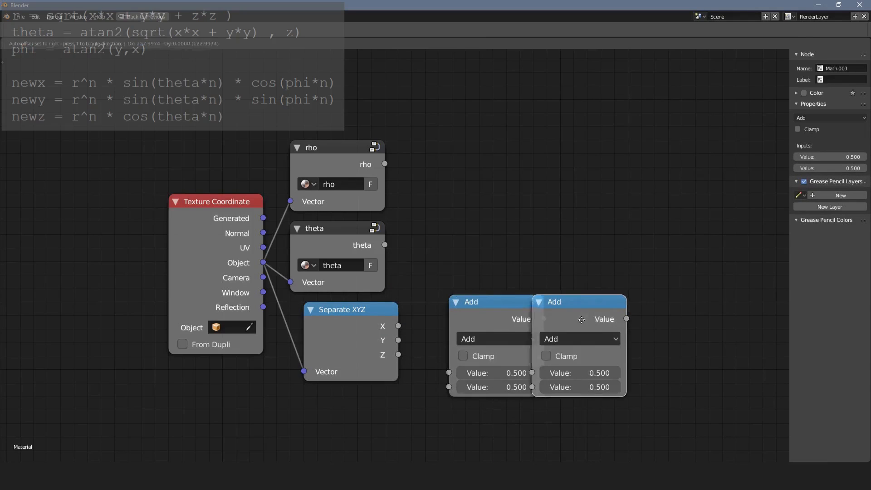
left_click(590, 339)
left_click(510, 339)
left_click(495, 281)
left_click(590, 339)
left_click(585, 189)
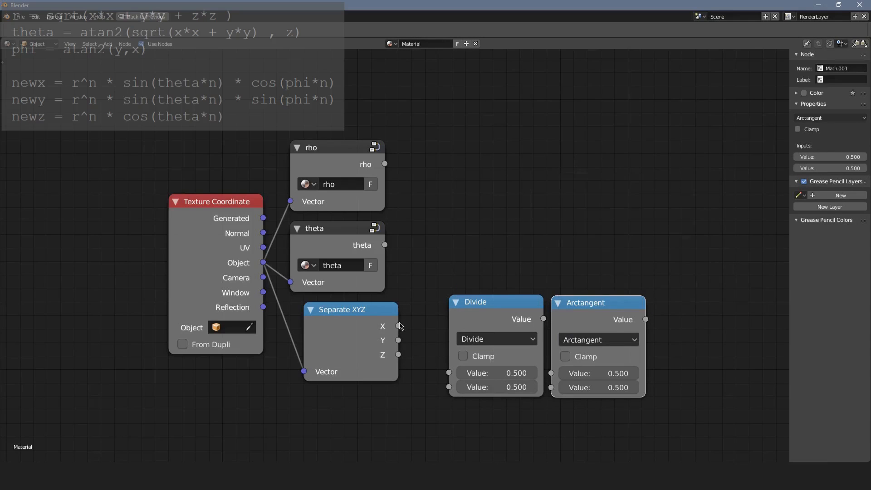
Connect the Separate XYZ's X and Y outputs to the Divide node, then collapse it and move it closer.
left_click_drag(398, 325, 448, 387)
left_click_drag(399, 340, 448, 372)
left_click(457, 301)
left_click_drag(476, 299, 440, 331)
Connect the Divide result to the Arctangent node, and place that node collapsed beside Divide.
left_click_drag(470, 336, 551, 373)
left_click_drag(595, 311, 523, 290)
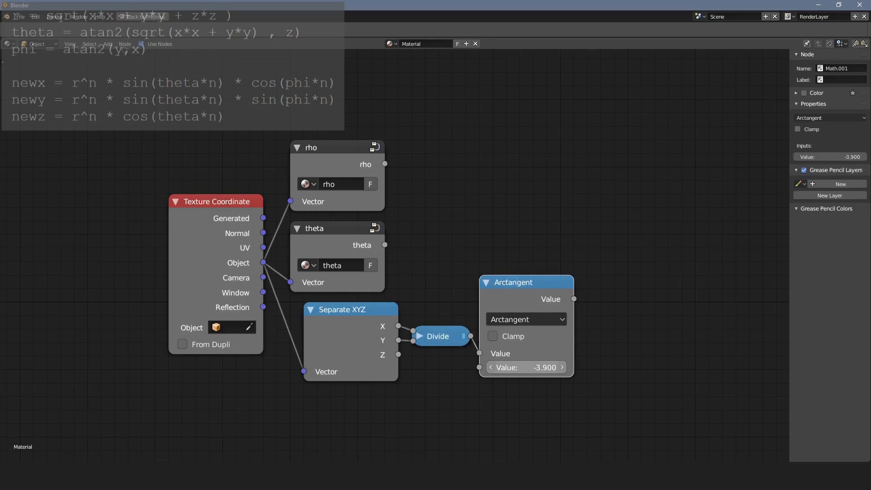
mouse_move(526, 367)
left_mouse_down()
mouse_move(635, 368)
mouse_move(510, 368)
left_mouse_up()
key("Escape")
key("h")
Group the Separate XYZ, Divide and Arctangent nodes, and connect the Arctangent result to the Group Output.
key("c")
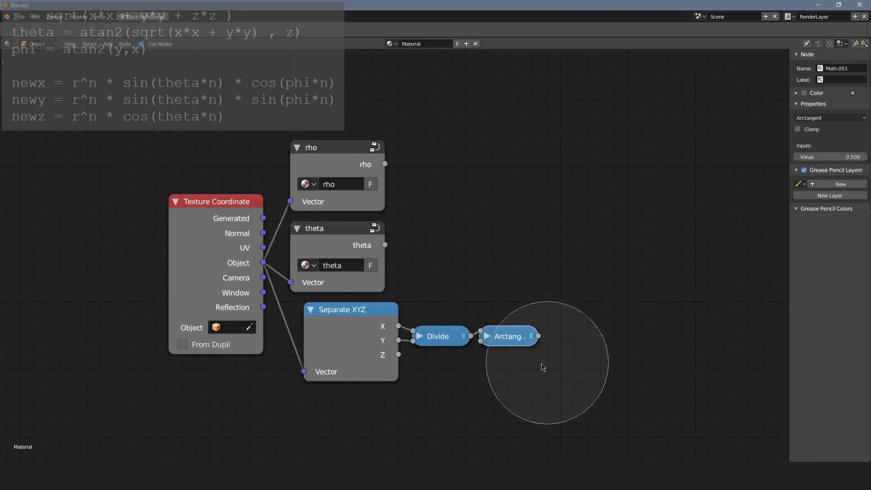
left_click_drag(547, 362, 390, 375)
right_click(390, 375)
key("ctrl+g")
left_click_drag(541, 276, 576, 276)
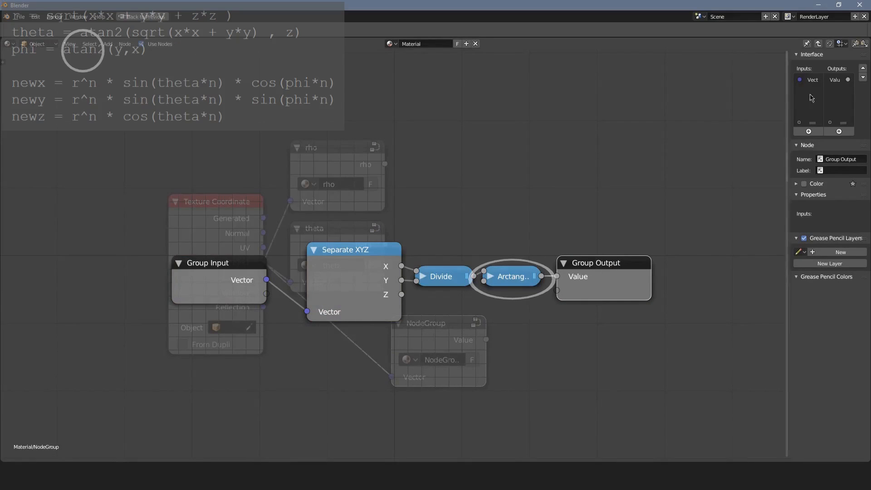
Rename the new group's Value output to "phi".
double_click(838, 80)
type("phi")
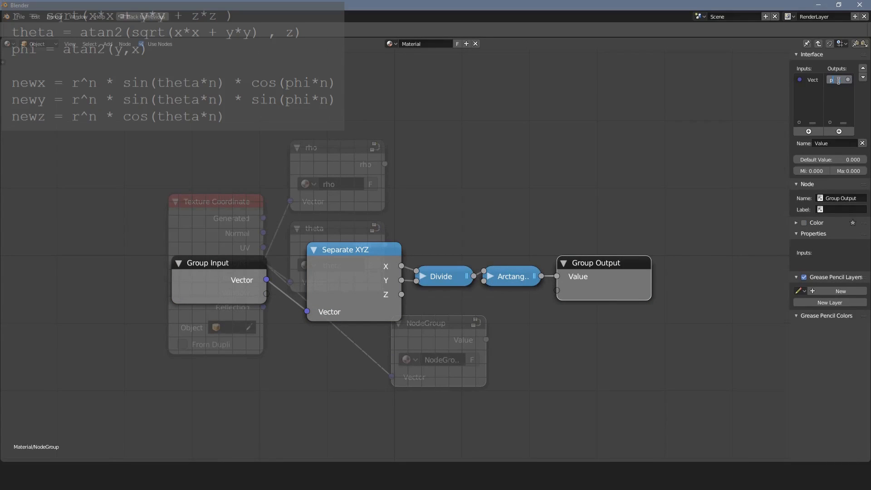
key("Return")
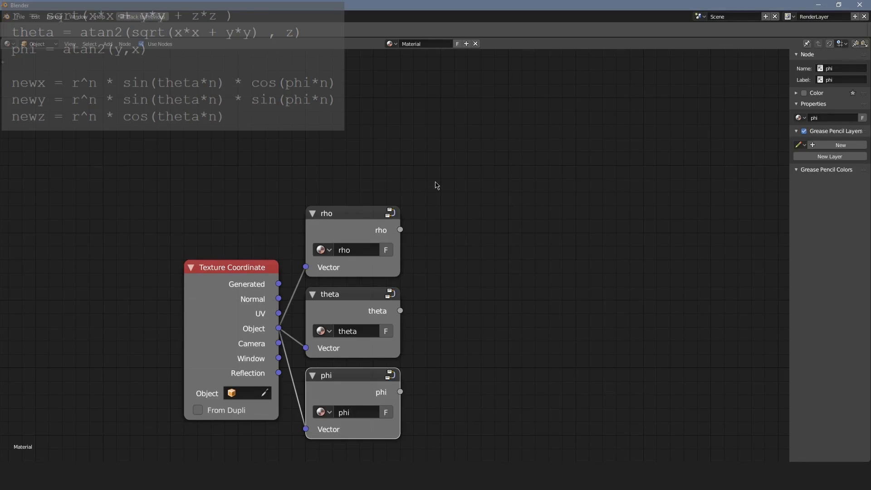
Add a Value input node above the Texture Coordinate node for the exponent n.
key("shift+a")
mouse_move(433, 128)
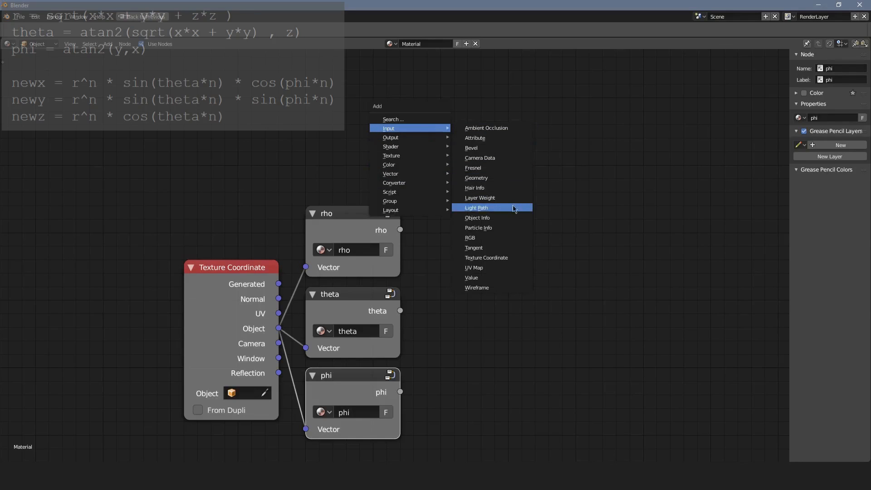
left_click(504, 277)
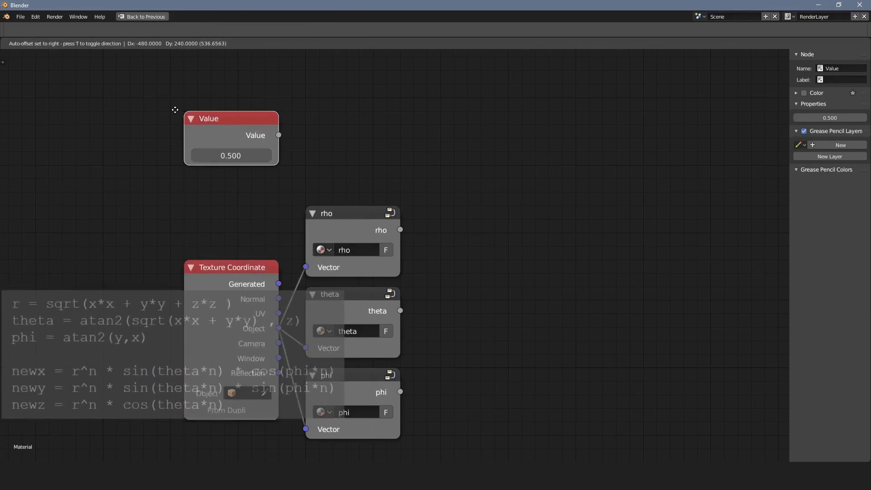
left_click(181, 110)
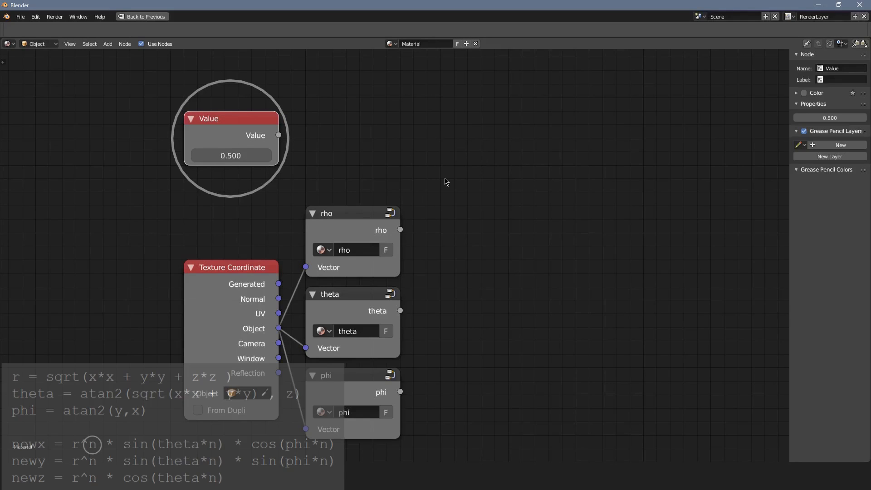
key("shift+a")
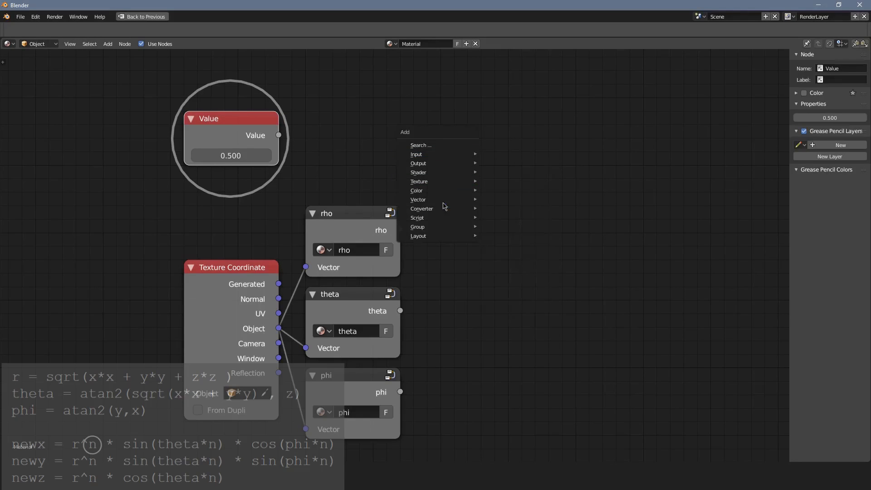
mouse_move(445, 208)
left_click(535, 267)
right_click(456, 180)
Add a Math node above and beyond the rho group and set its operation to Power.
key("shift+a")
mouse_move(462, 191)
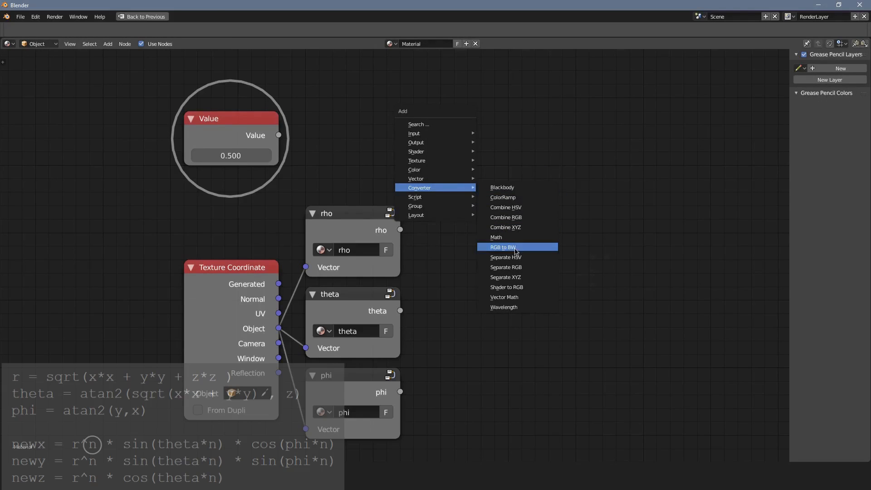
left_click(495, 237)
left_click(486, 143)
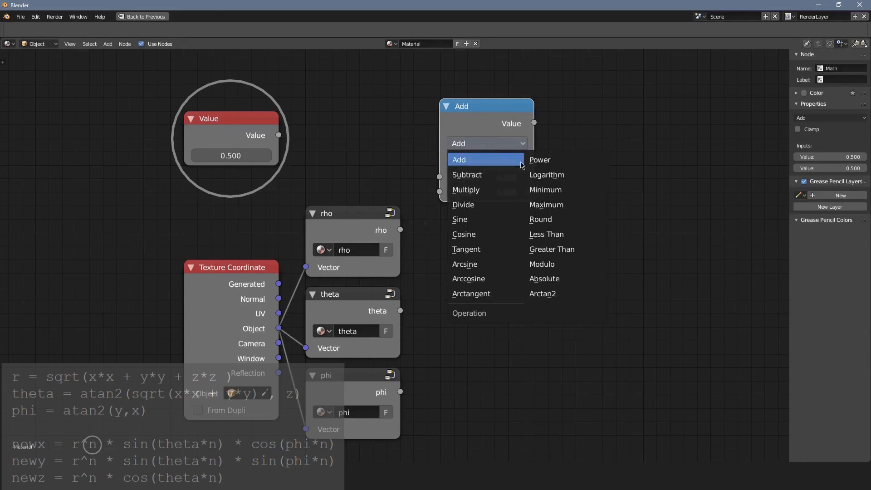
left_click(538, 160)
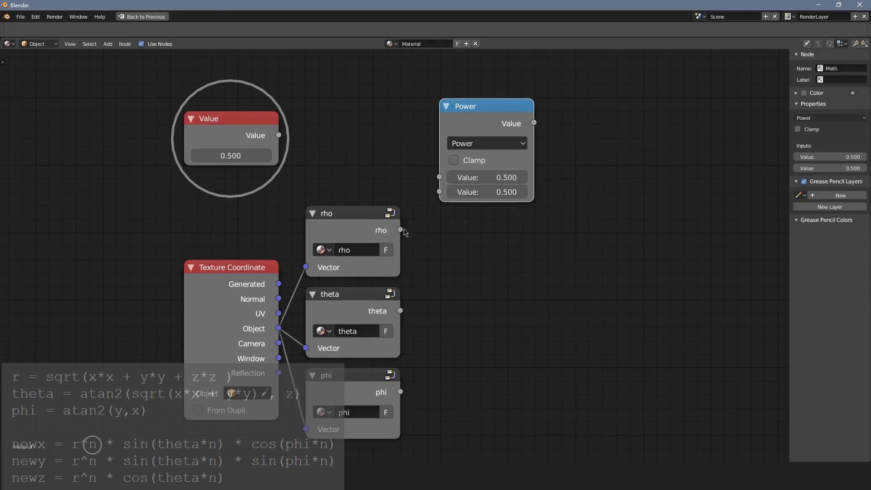
Connect rho to the Power node's first input and the Value node to its second, and collapse the Power node.
left_click_drag(400, 229, 439, 176)
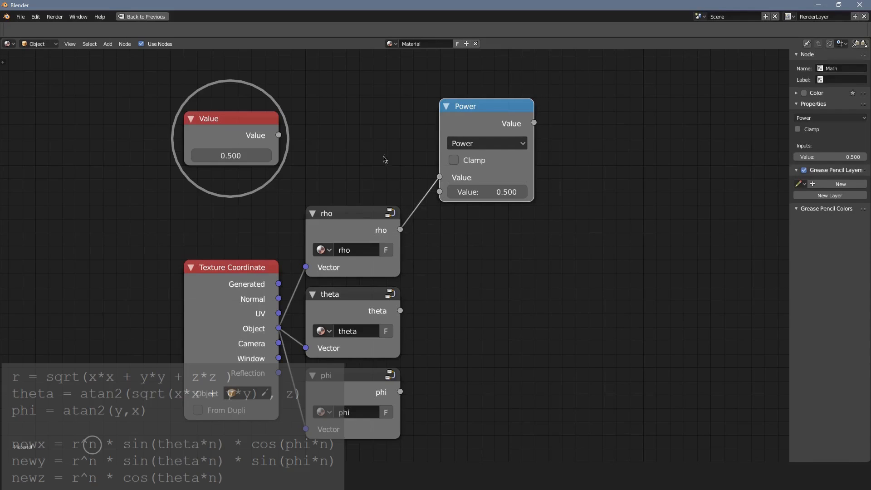
left_click_drag(278, 135, 439, 191)
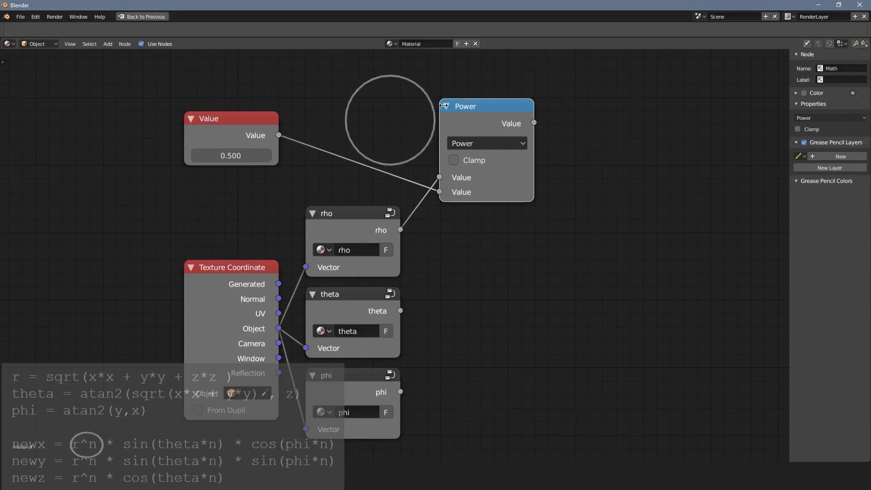
key("h")
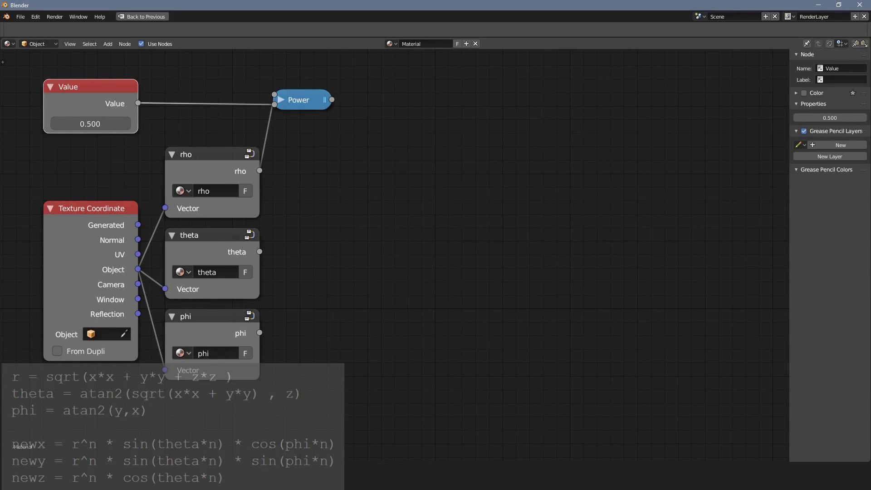
Add a Math node set to Multiply and connect the Value and theta outputs to its two inputs.
middle_click_drag(480, 258, 475, 245)
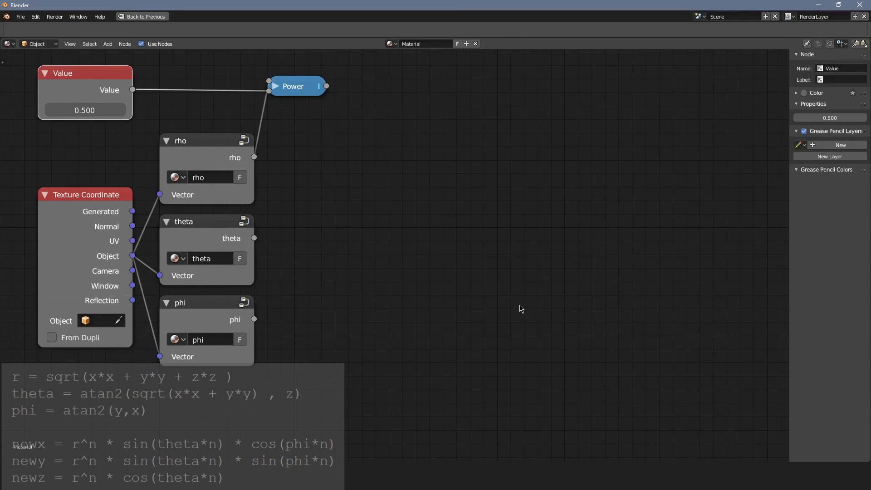
key("shift+a")
mouse_move(460, 277)
left_click(494, 329)
left_click(364, 165)
left_click(407, 209)
left_click(407, 164)
left_click_drag(393, 172, 419, 168)
left_click_drag(133, 90, 389, 238)
left_click_drag(254, 238, 389, 253)
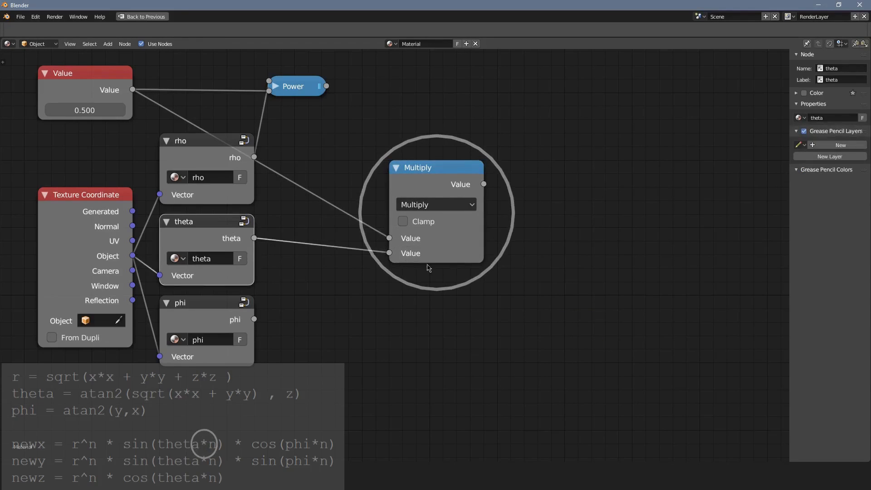
Duplicate the Multiply node, set the copy to Sine, and connect the Multiply result to its first input.
left_click(399, 172)
key("shift+d")
left_click(530, 173)
left_click(572, 205)
left_click(549, 128)
left_click_drag(483, 184, 520, 239)
Collapse the Multiply and Sine nodes and line them up beside the theta group.
left_click(398, 170)
left_click_drag(401, 170, 335, 224)
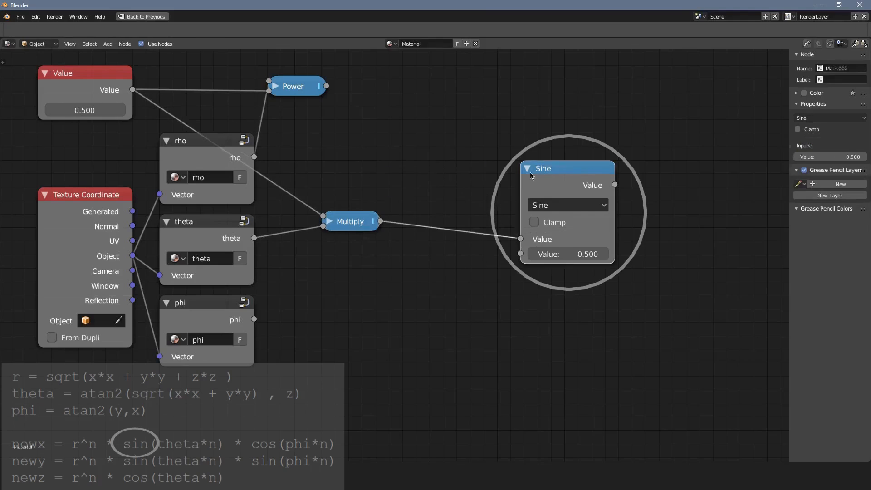
left_click(529, 170)
left_click_drag(533, 171, 485, 306)
Add a second Multiply Math node, collapsed, after the Sine node with the Sine result in its first input.
key("shift+a")
left_click(509, 272)
left_click(510, 225)
left_click(492, 236)
left_click_drag(511, 238, 486, 239)
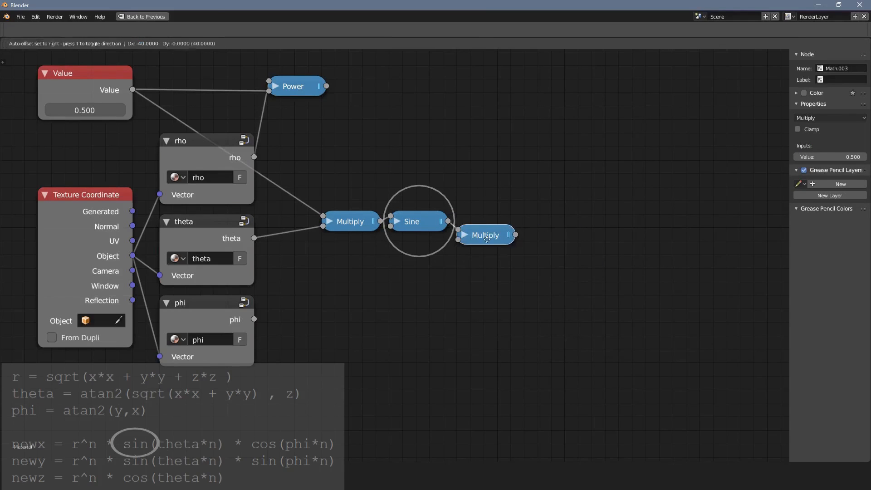
Duplicate the Multiply and Sine pair directly below, set the copied Sine to Cosine, and connect it to the final Multiply's second input.
left_click_drag(366, 246, 401, 218)
key("shift+d")
left_click(351, 248)
left_click(397, 249)
left_click(436, 284)
left_click(456, 195)
left_click(397, 248)
left_click_drag(448, 248, 458, 241)
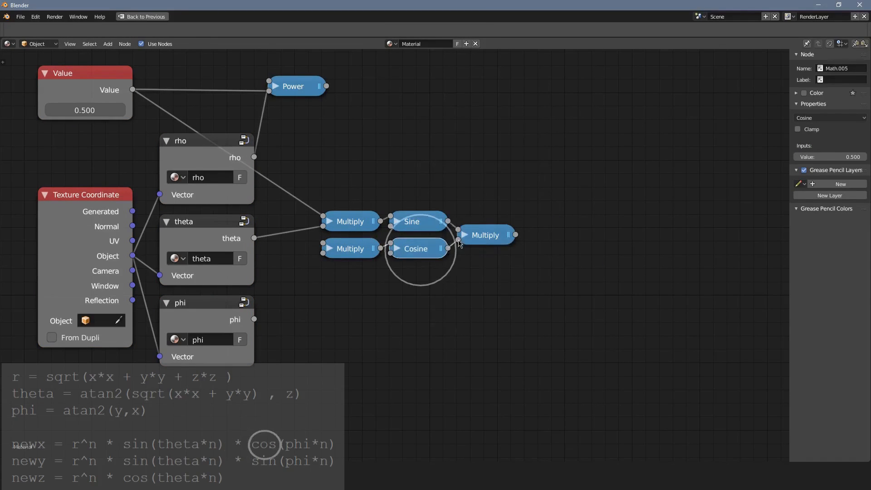
Connect the Value and phi outputs to the two inputs of the Multiply node feeding Cosine.
left_click(350, 248)
left_click_drag(133, 90, 323, 243)
left_click_drag(254, 319, 323, 253)
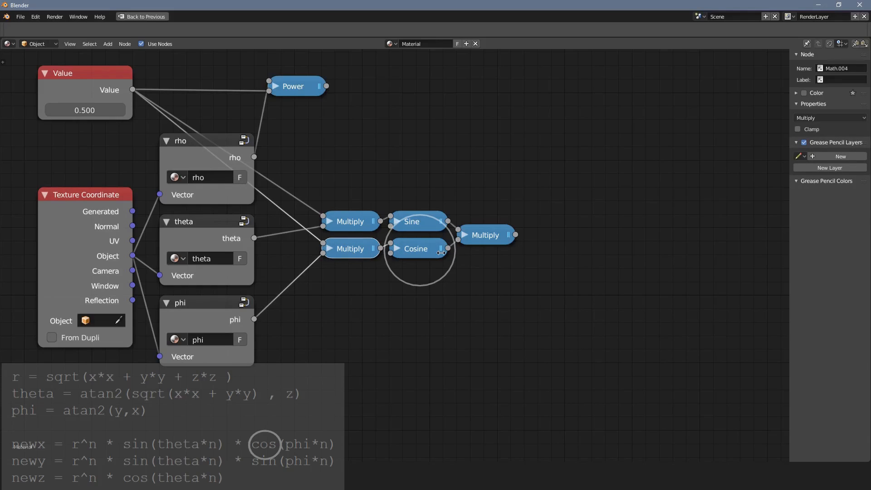
Merge the two Value links into a single reroute point in front of the Multiply nodes.
key("a")
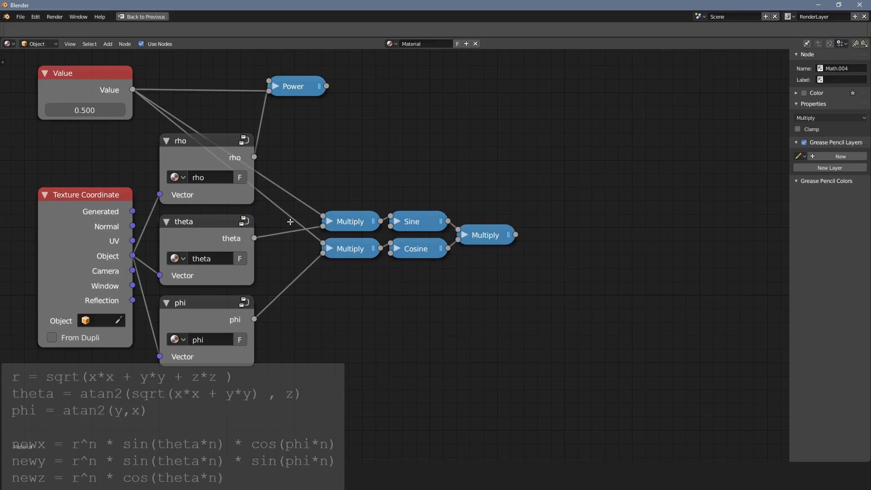
left_click_drag(290, 220, 292, 224)
right_click_drag(297, 198, 300, 189, "shift")
left_click_drag(291, 208, 302, 218)
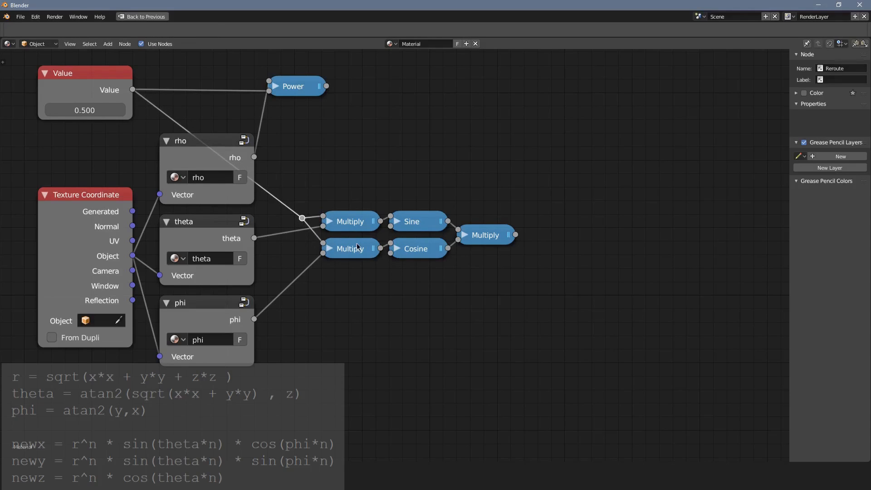
Group the reroute together with the three Multiply nodes, the Sine node and the Cosine node.
key("a")
key("c")
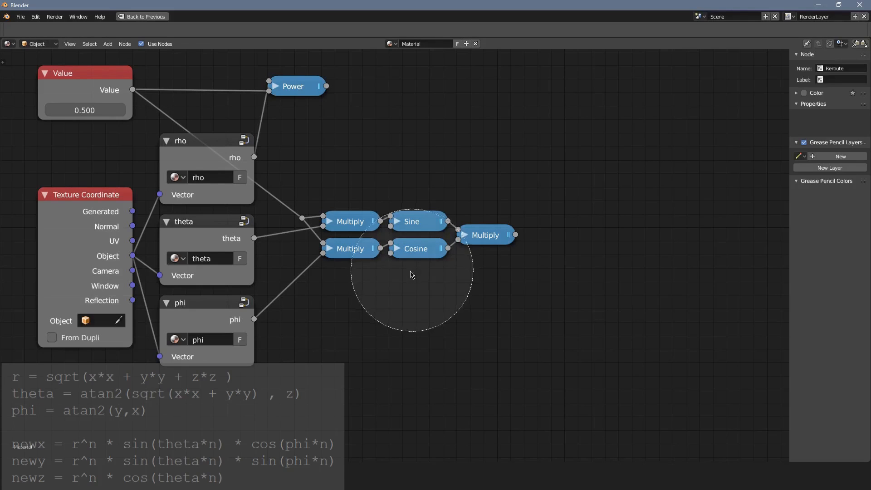
scroll(401, 271, "down", 6)
scroll(401, 271, "up", 3)
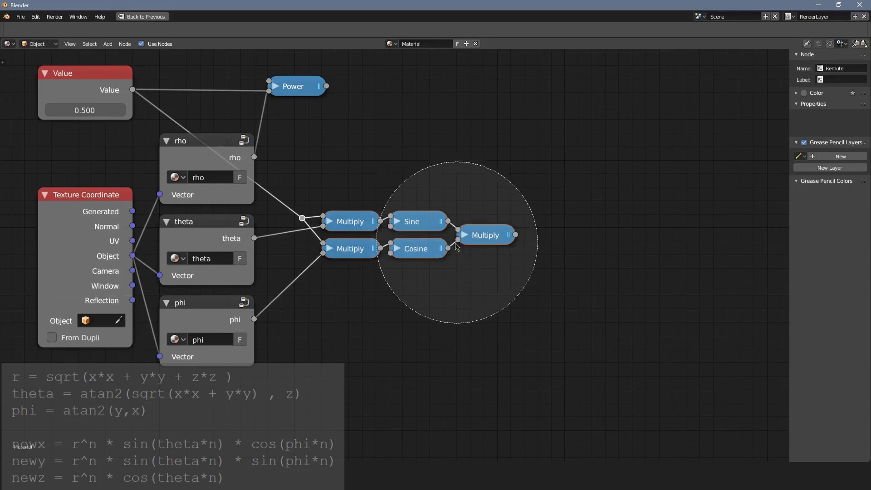
right_click(417, 254)
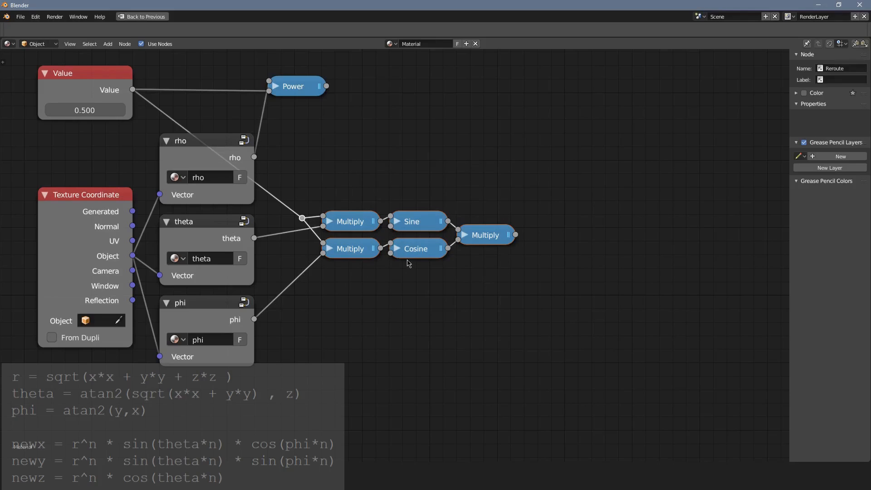
key("ctrl+g")
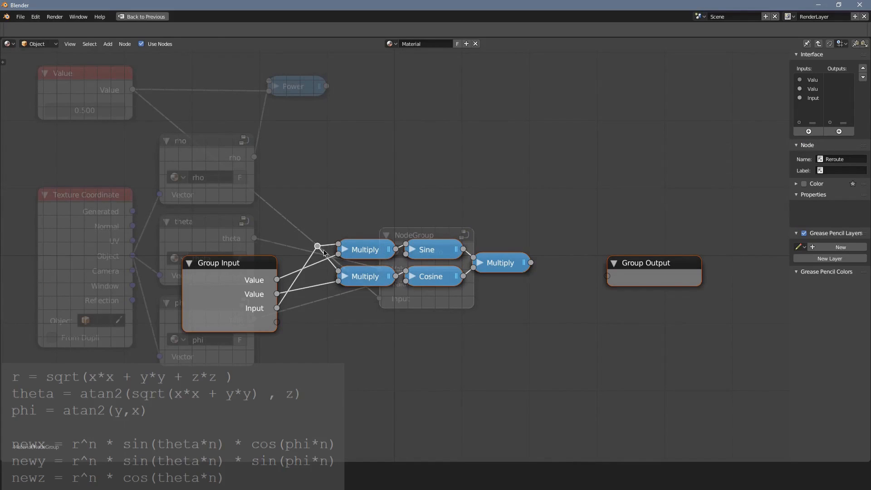
Move the reroute down near the Group Input node and rename the group's third input to "n".
left_click_drag(324, 253, 316, 310)
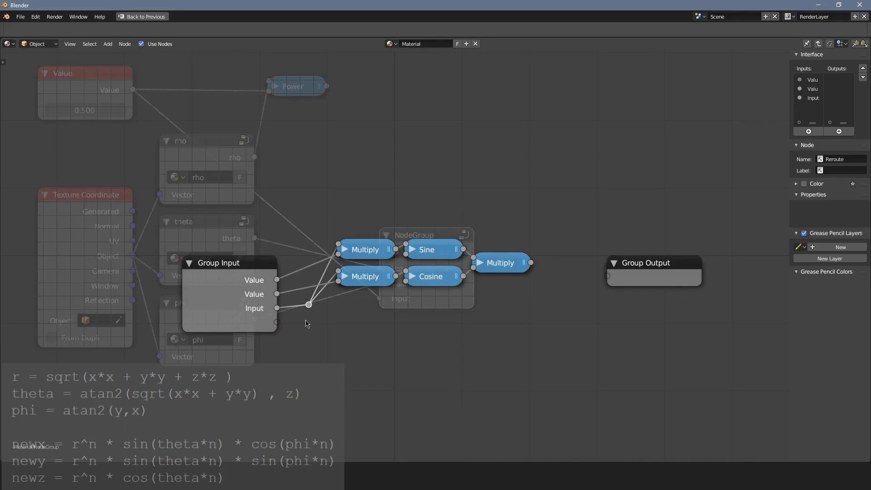
left_click(812, 98)
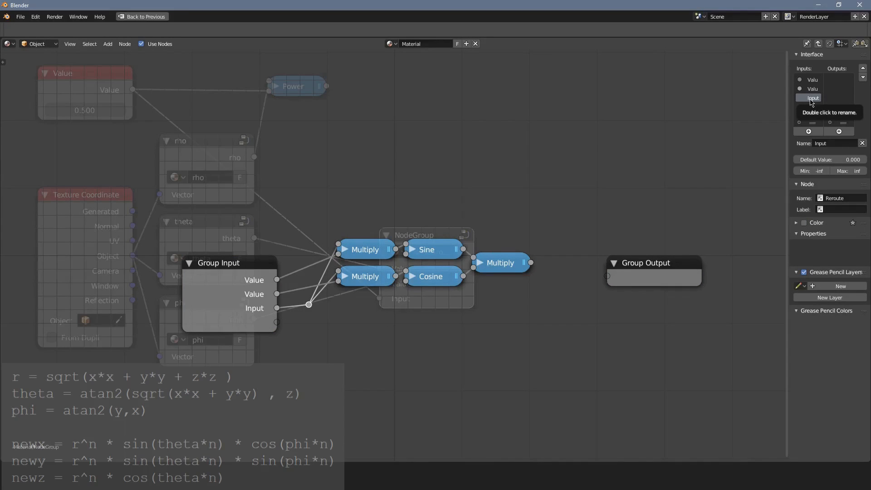
double_click(810, 100)
type("n")
key("Return")
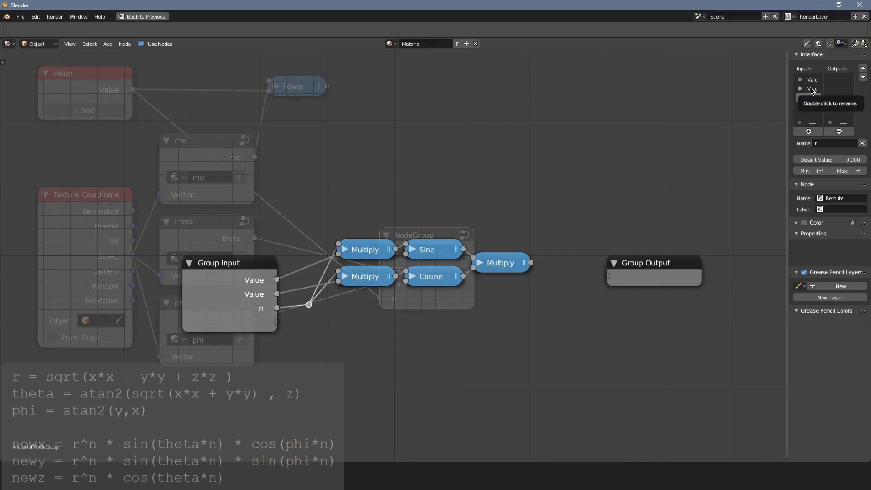
Rename the group's two Value inputs to "theta" and "phi".
middle_click_drag(404, 176, 425, 254)
double_click(808, 93)
type("phi")
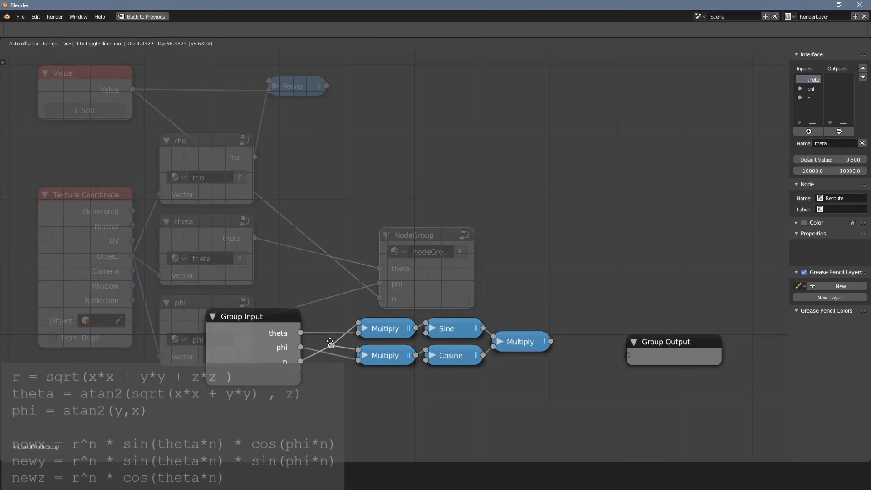
Name the new group, its node and its output "x", and place the node beside the rho and theta groups.
key("Tab")
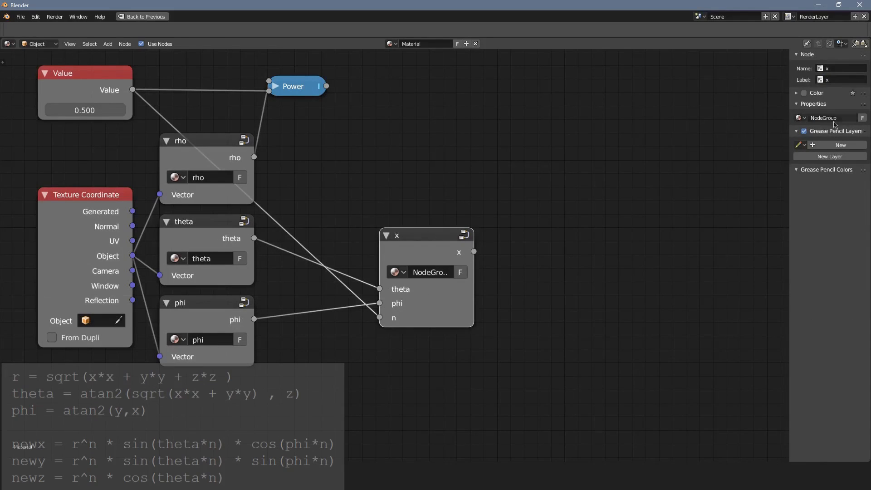
left_click_drag(436, 237, 338, 156)
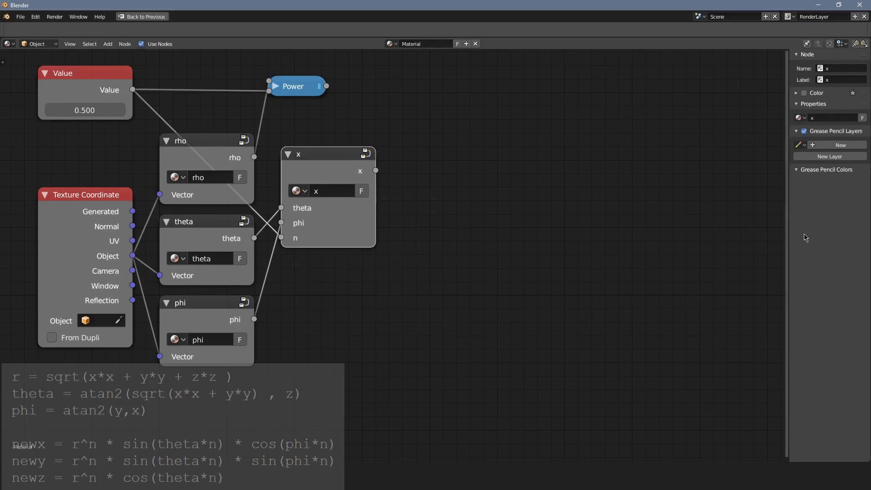
key("n")
key("n")
key("n")
key("n")
key("n")
key("n")
key("n")
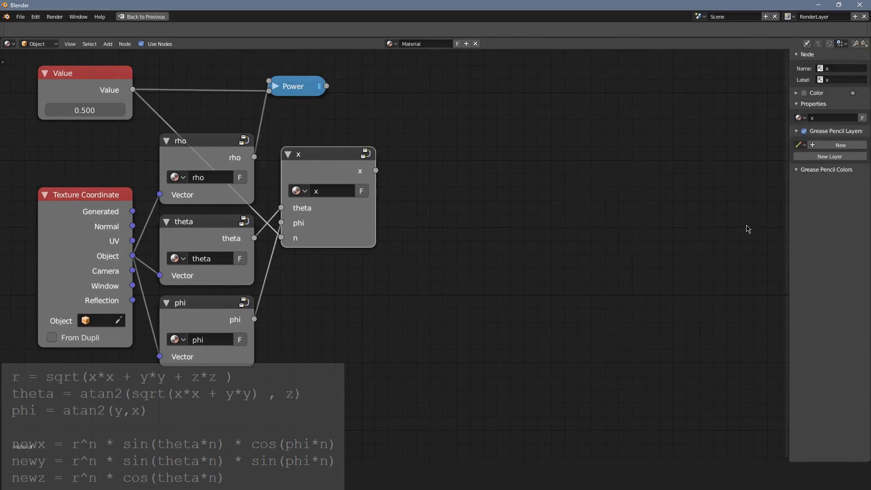
key("n")
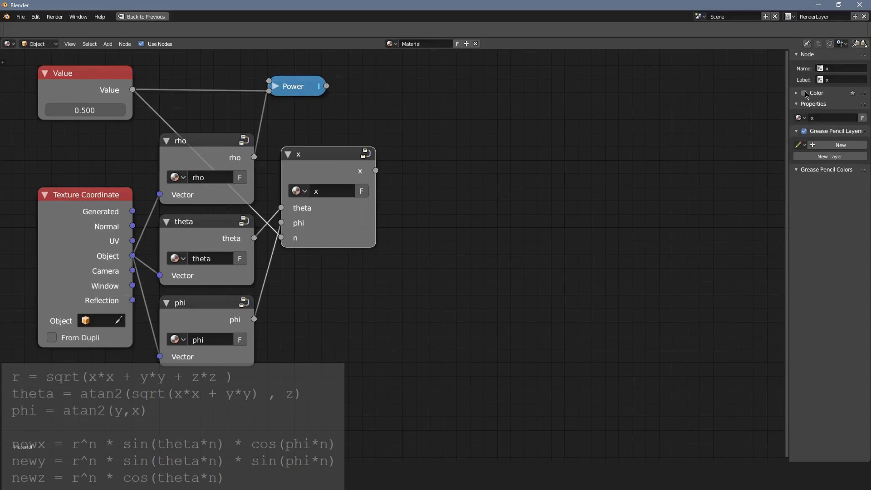
Give the x group node a custom red color.
left_click_drag(787, 95, 743, 96)
left_click(756, 93)
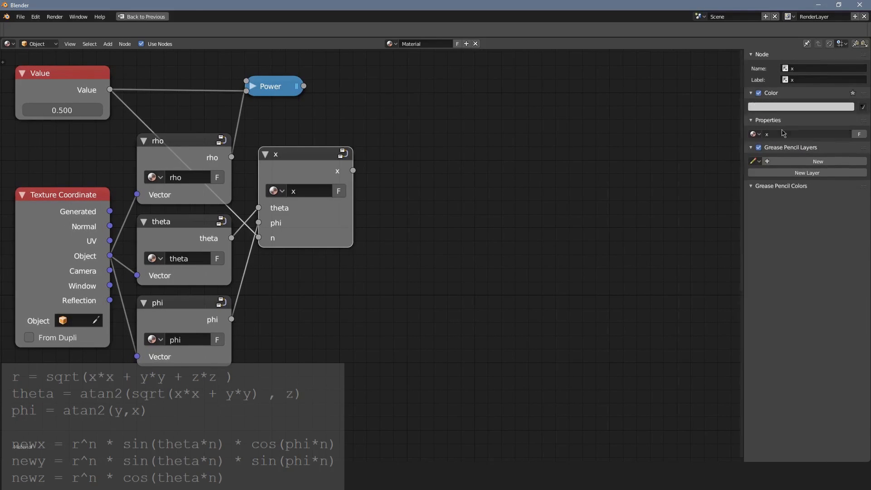
left_click(787, 108)
left_click(803, 177)
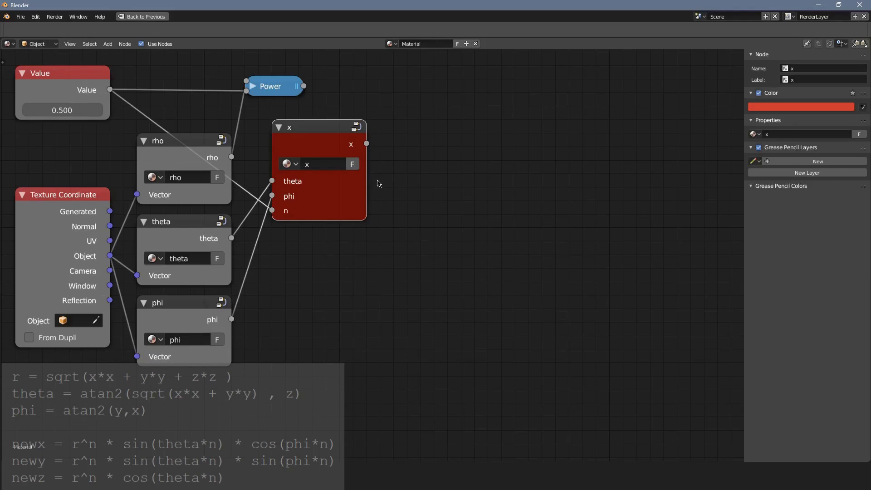
Duplicate the x group node straight down along Y, directly below the original.
key("shift+d")
key("y")
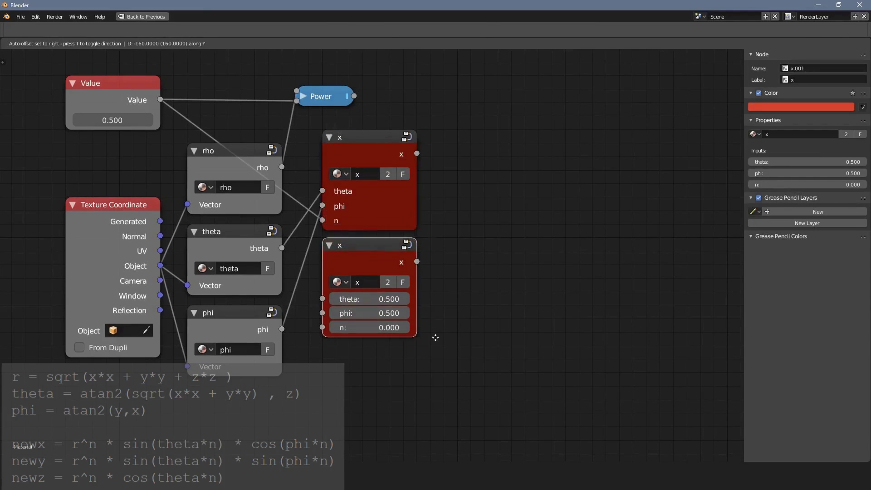
left_click(439, 337)
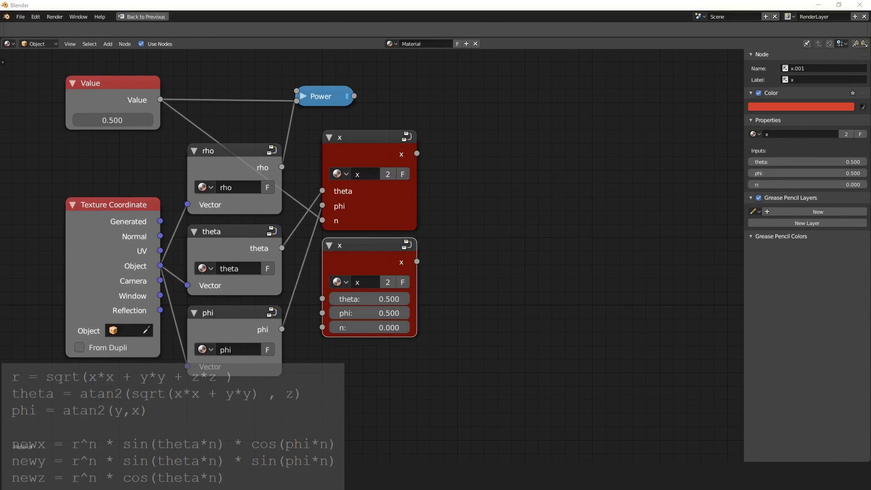
Make the duplicated node's group an independent copy and rename that group to "y".
scroll(287, 317, "up", 1)
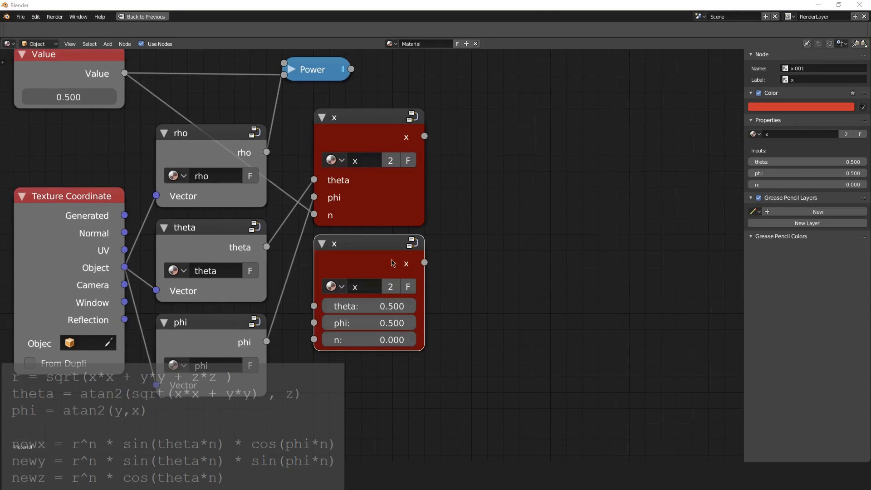
left_click(846, 134)
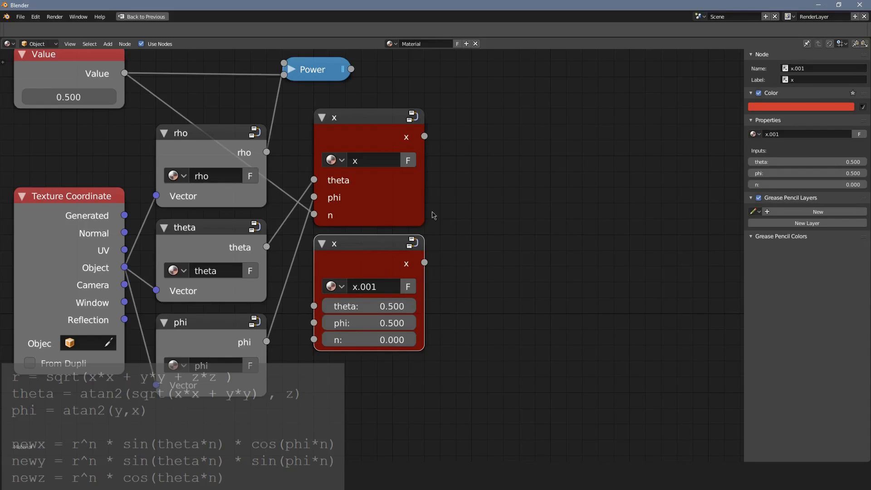
left_click(798, 134)
type("y")
key("Return")
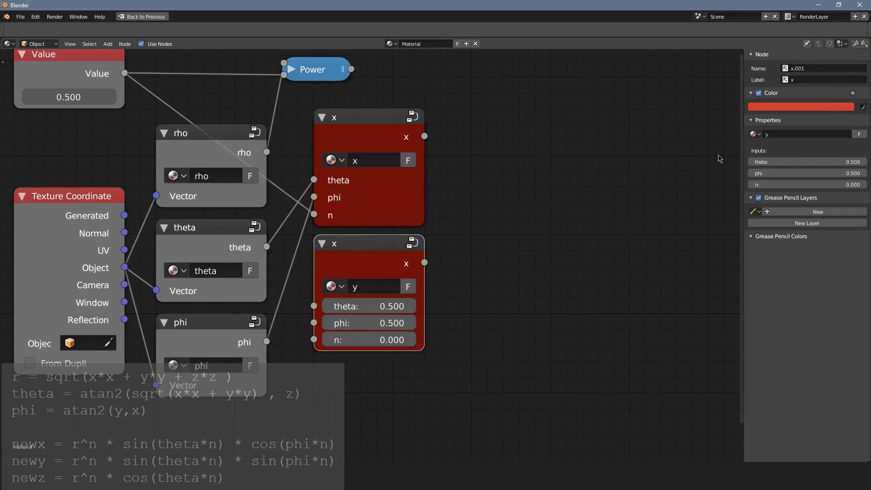
Set the duplicated node's name and label to "y" and change its custom color to green.
left_click(812, 70)
type("y")
key("Return")
left_click(810, 81)
type("y")
key("Return")
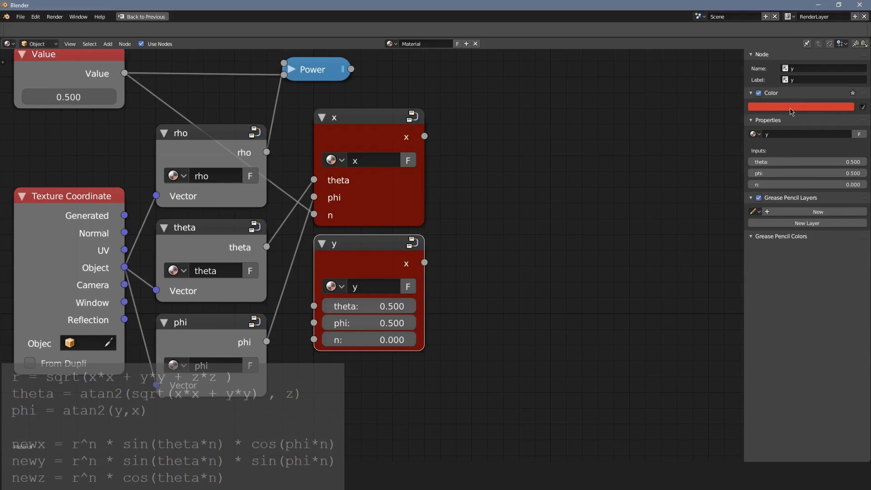
left_click(792, 107)
left_click_drag(791, 134, 775, 142)
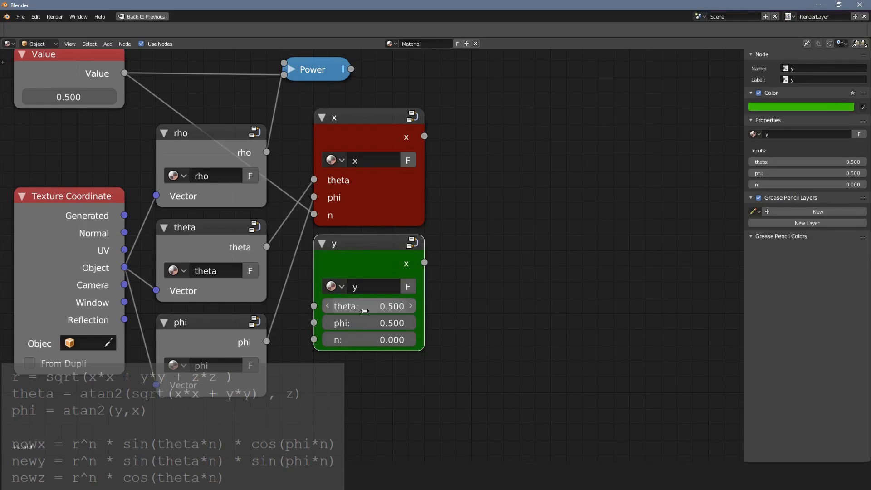
Inside the y group, change the Cosine node to Sine and rename the group output to "y".
scroll(383, 301, "up", 2)
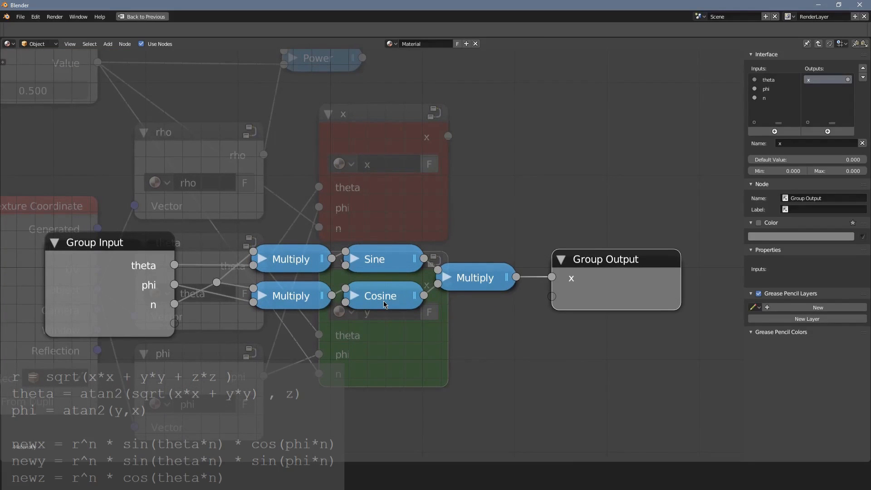
left_click(352, 295)
left_click(393, 346)
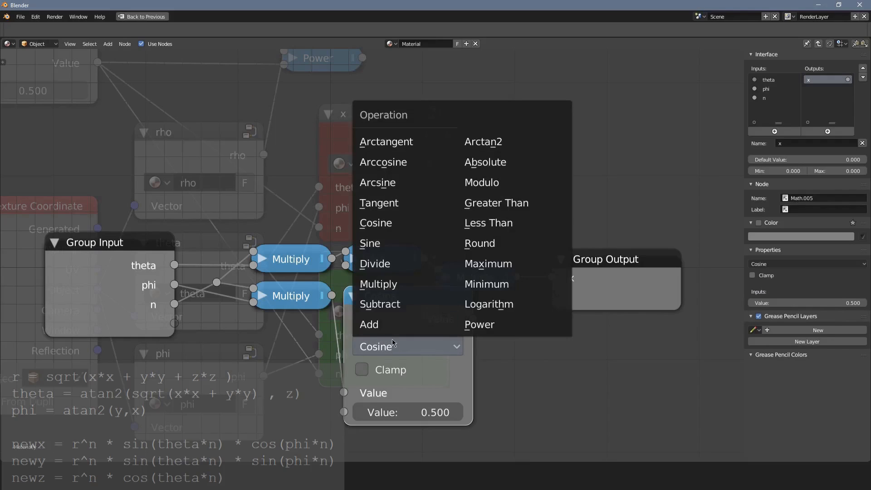
left_click(391, 252)
left_click(350, 295)
left_click(600, 271)
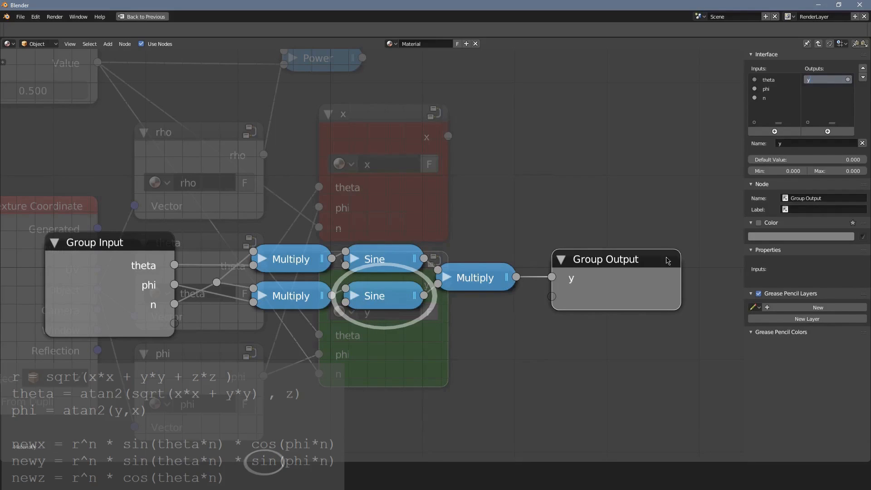
key("Tab")
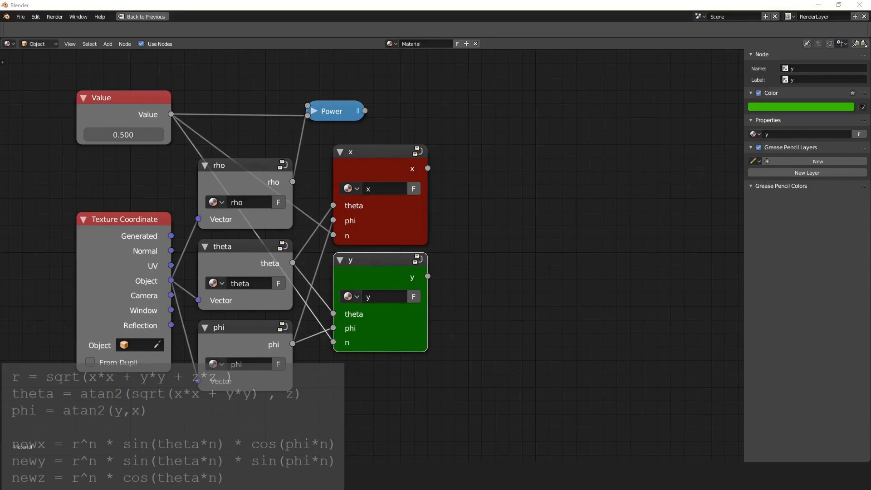
Add a Math node set to Multiply just below the y group node.
middle_click_drag(610, 319, 612, 252)
middle_click_drag(548, 293, 557, 256)
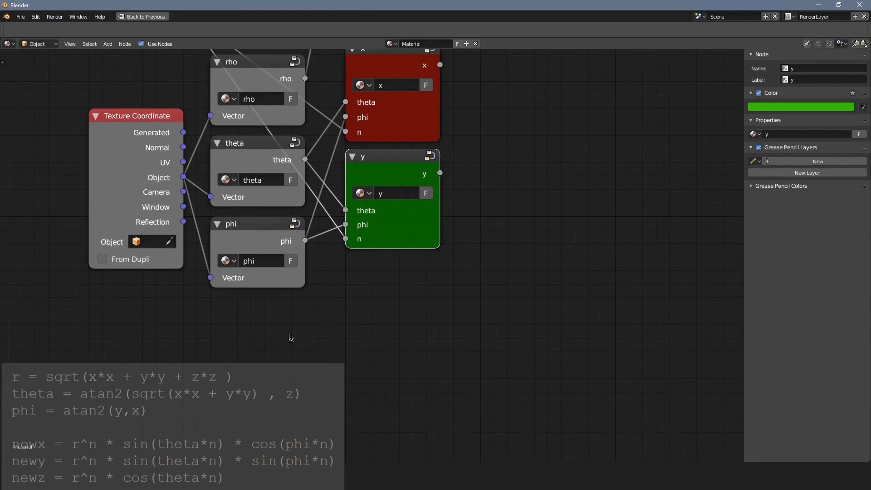
scroll(424, 296, "up", 1)
middle_click_drag(347, 290, 340, 367)
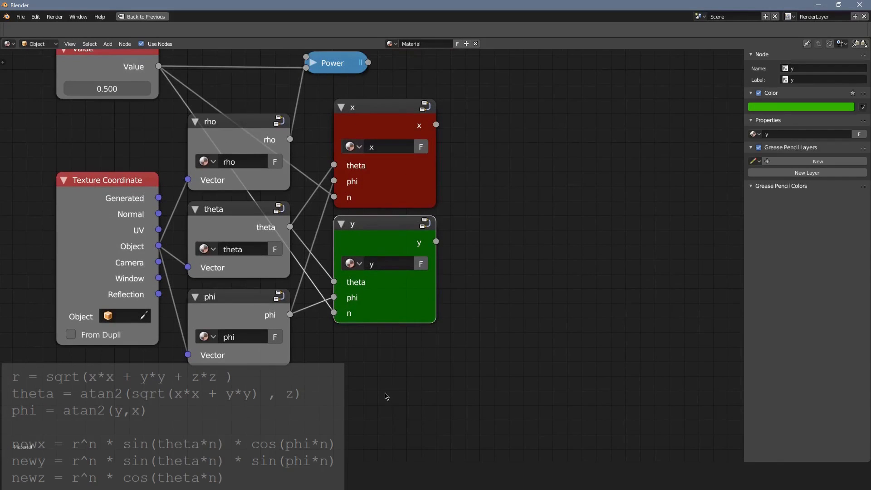
middle_click_drag(387, 340, 390, 310)
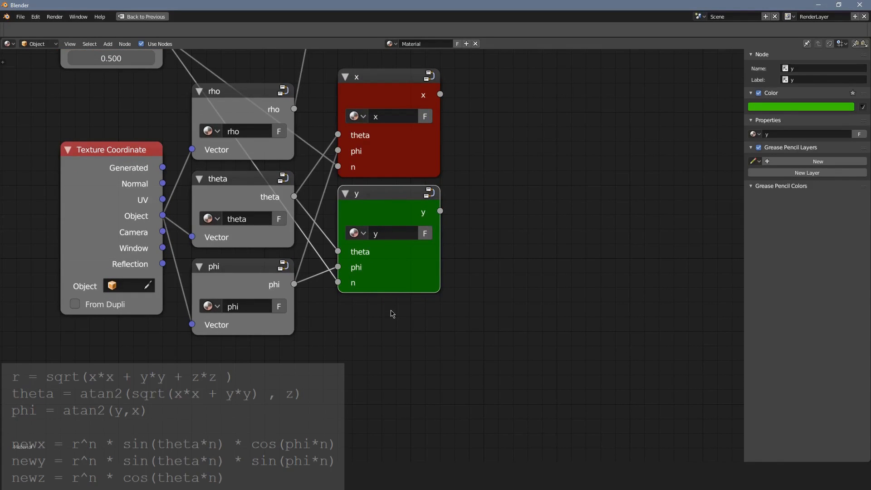
middle_click_drag(392, 312, 410, 327)
key("shift+a")
left_click(415, 294)
left_click(335, 277)
left_click(391, 324)
left_click(397, 278)
Feed the new Multiply node with the Value node's exponent and the theta group's output.
scroll(410, 327, "down", 3)
left_click_drag(216, 124, 362, 405)
left_click_drag(320, 248, 362, 393)
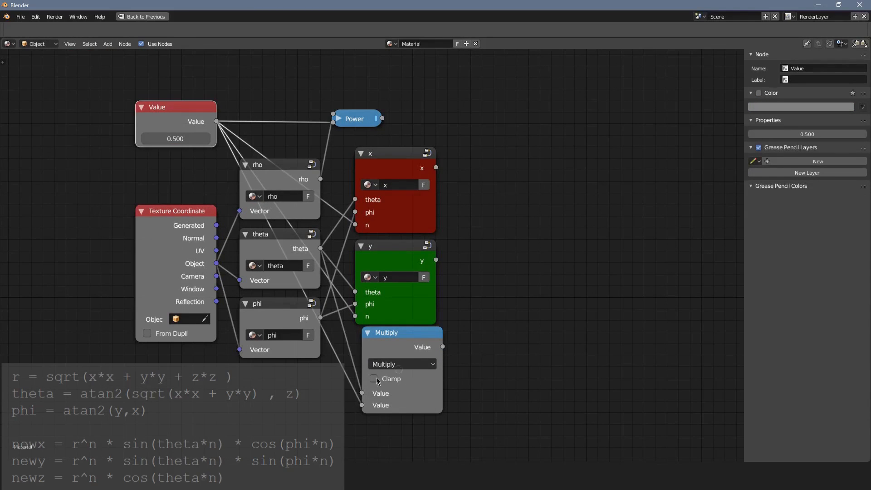
Add a second Math node beside the Multiply node and set it to Cosine.
key("shift+a")
mouse_move(488, 359)
left_click(522, 279)
left_click(467, 333)
left_click(488, 370)
left_click(504, 268)
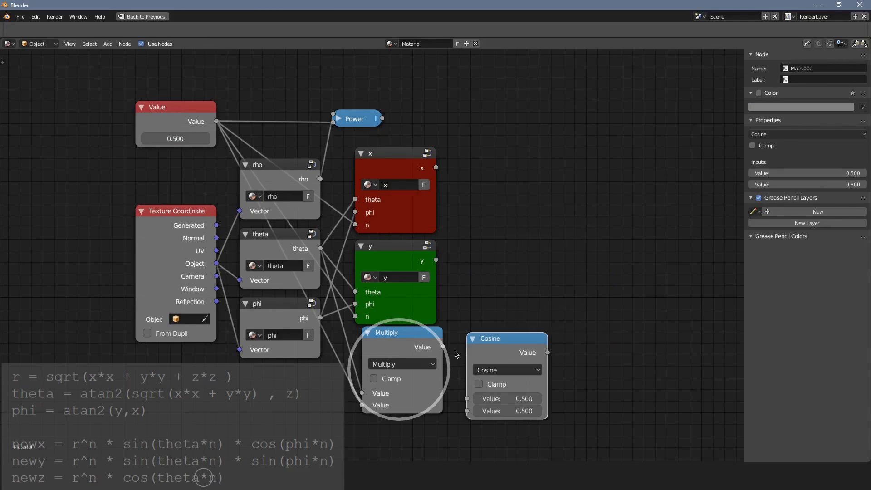
Link Multiply into Cosine, then collapse both nodes and place them side by side under the y group.
left_click(399, 333)
left_click_drag(442, 346, 467, 398)
key("h")
left_click_drag(383, 335, 387, 352)
left_click(486, 341)
key("h")
left_click_drag(486, 344, 443, 352)
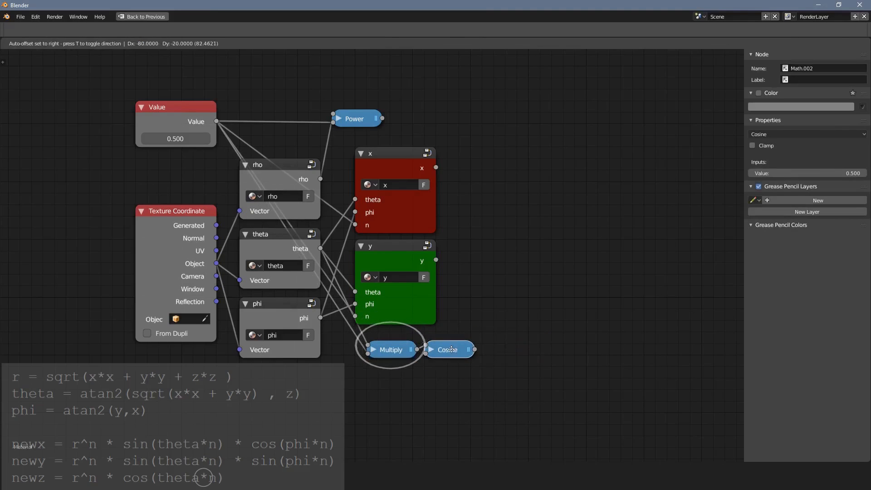
Group the Multiply and Cosine nodes, with Cosine feeding a group output named "z".
key("shift+a")
key("Escape")
mouse_move(383, 353)
left_mouse_down()
mouse_move(373, 379)
mouse_move(385, 353)
left_mouse_up()
key("c")
left_click(466, 408)
key("Escape")
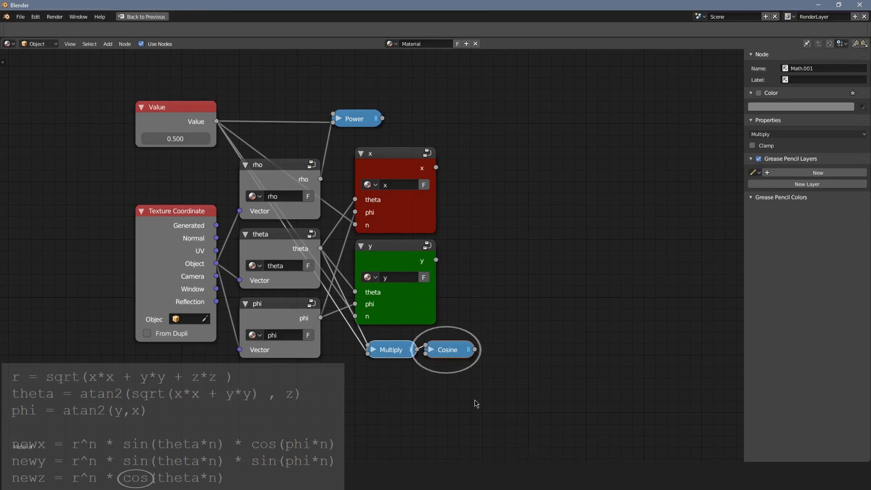
key("ctrl+g")
left_click_drag(451, 262, 517, 273)
double_click(838, 81)
type("z")
key("Return")
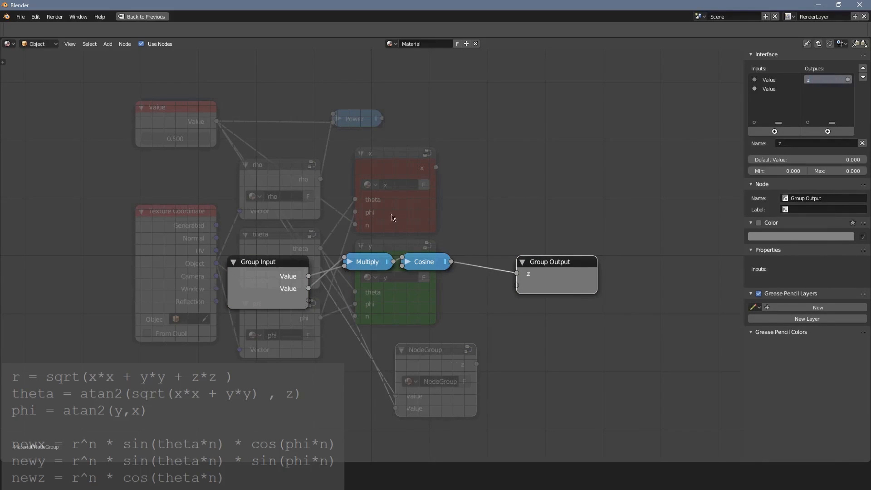
Tidy the node layout inside the new group and check which outer nodes feed its two inputs.
middle_click_drag(358, 244, 428, 275)
left_click_drag(314, 303, 328, 281)
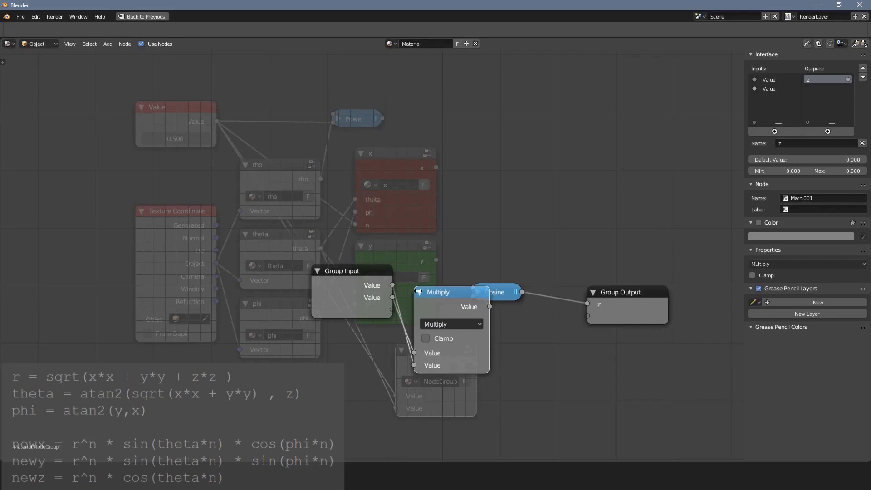
left_click(419, 291)
key("Tab")
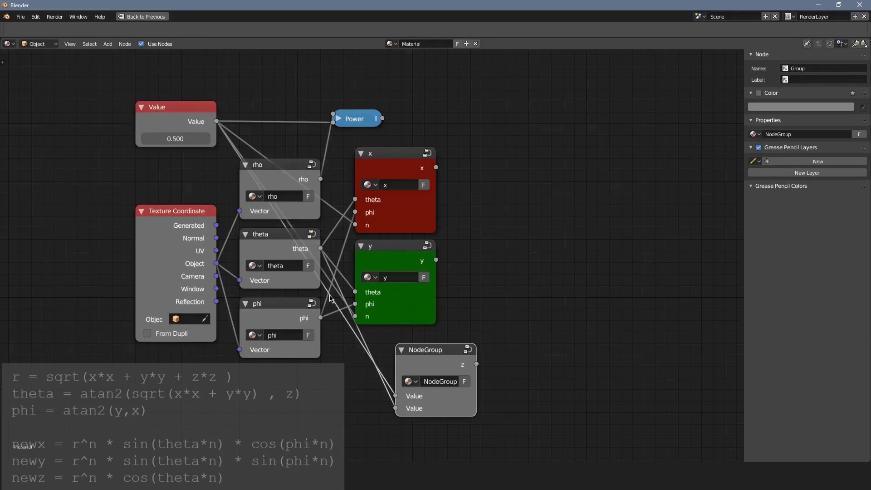
mouse_move(431, 357)
left_mouse_down()
mouse_move(457, 195)
mouse_move(449, 106)
mouse_move(445, 335)
mouse_move(556, 222)
mouse_move(531, 174)
mouse_move(431, 358)
left_mouse_up()
key("Tab")
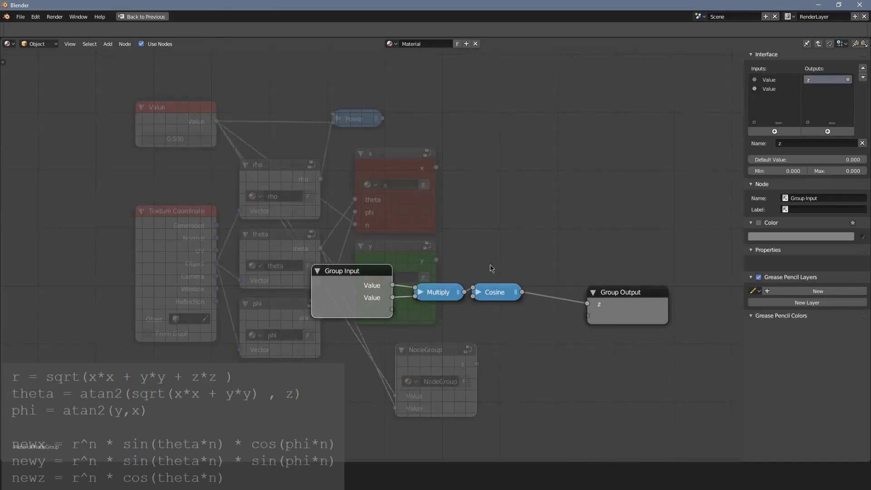
Rename the group's inputs to "n" and "theta" and move the Group Output closer to the Cosine node.
left_click(765, 88)
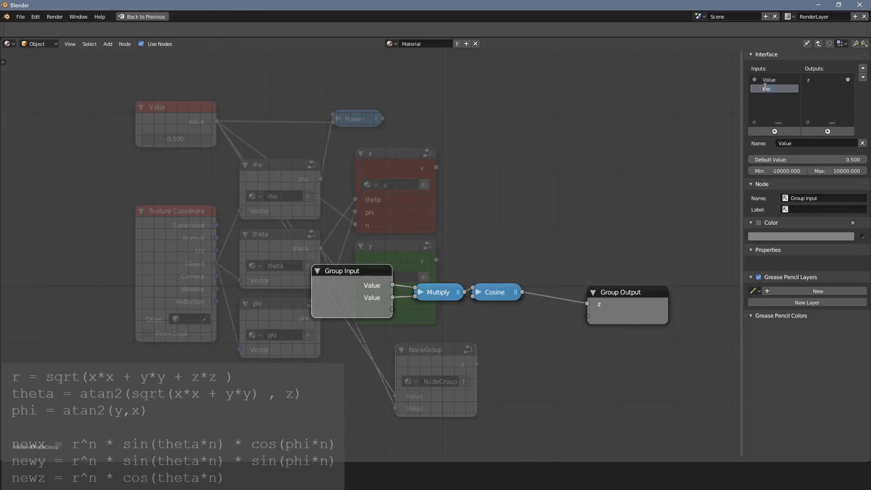
key("Return")
left_click(782, 80)
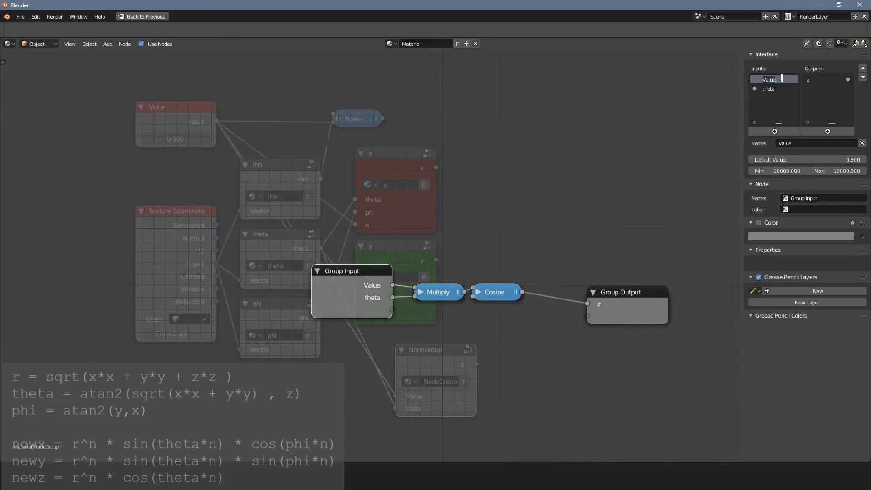
type("n")
key("Return")
left_click_drag(637, 300, 595, 288)
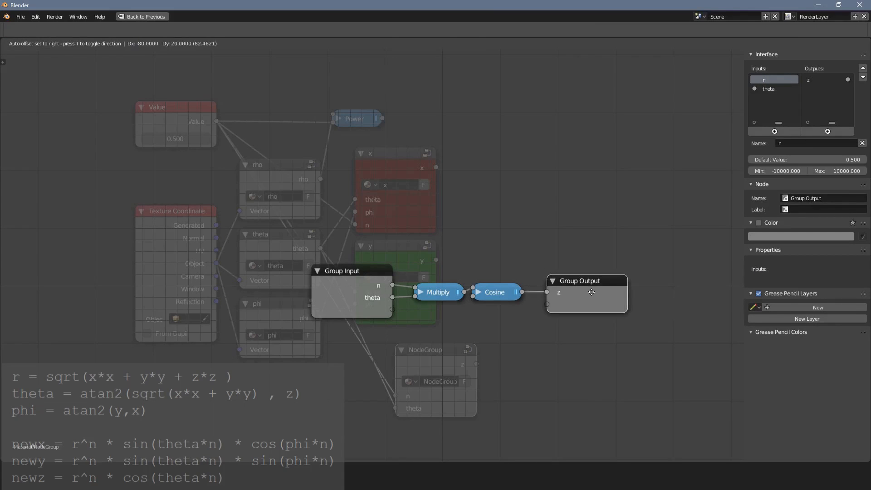
mouse_move(345, 285)
left_mouse_down()
mouse_move(361, 294)
mouse_move(355, 290)
left_mouse_up()
key("Tab")
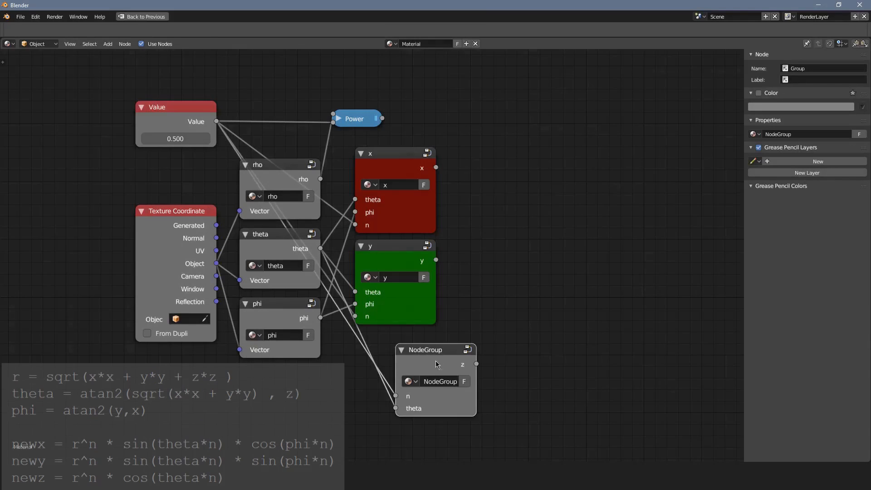
Align the new group node directly below the y group and give it a custom blue color.
left_click_drag(422, 360, 395, 351)
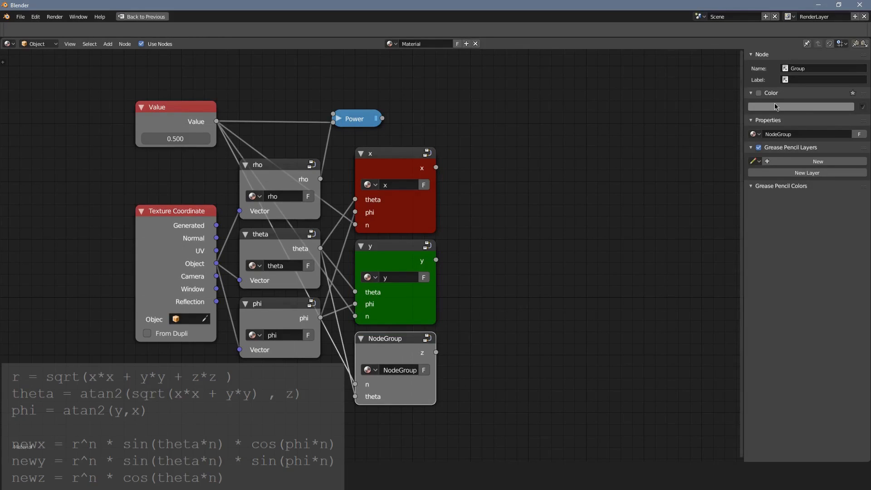
left_click(759, 93)
left_click(766, 108)
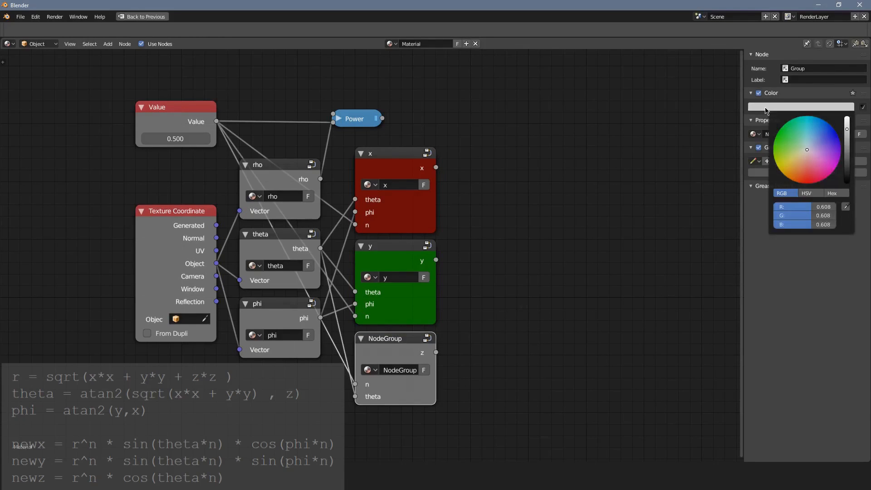
mouse_move(809, 139)
left_mouse_down()
mouse_move(821, 123)
mouse_move(815, 131)
left_mouse_up()
Set the blue node's name and label to "z" and rename its node group to "z".
left_click(806, 68)
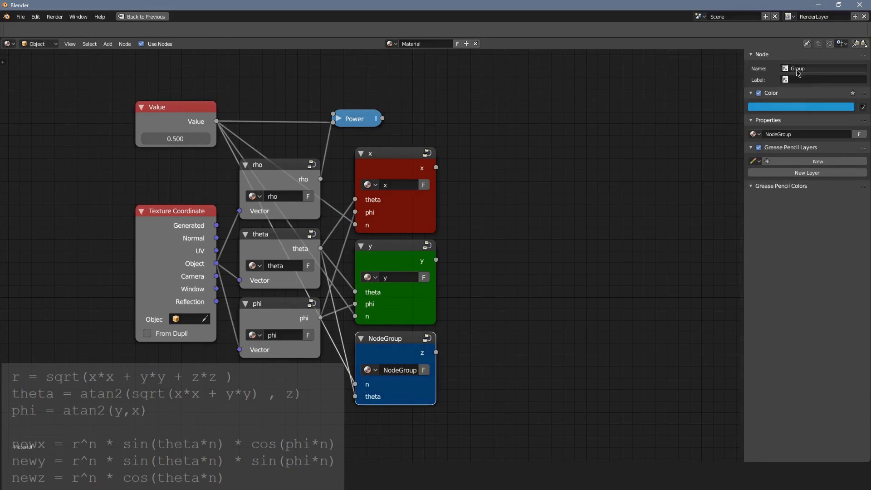
type("z")
key("Return")
left_click(807, 79)
type("z")
key("Return")
left_click(805, 134)
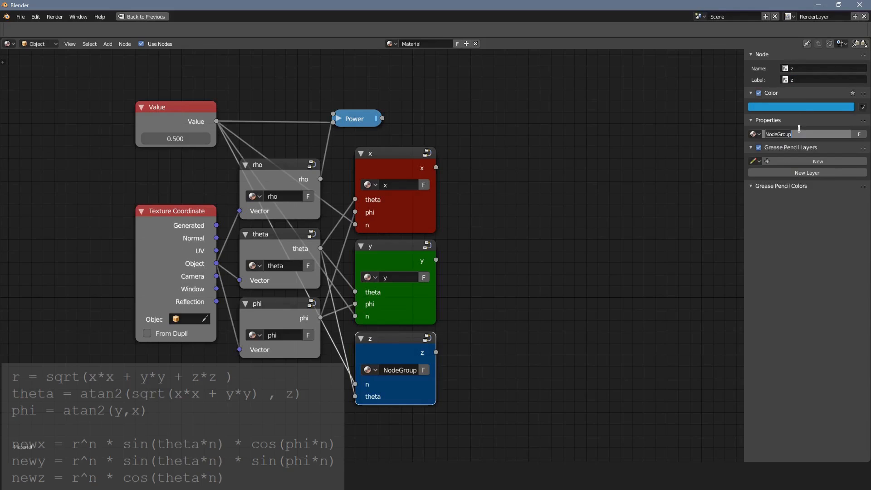
type("z")
key("Return")
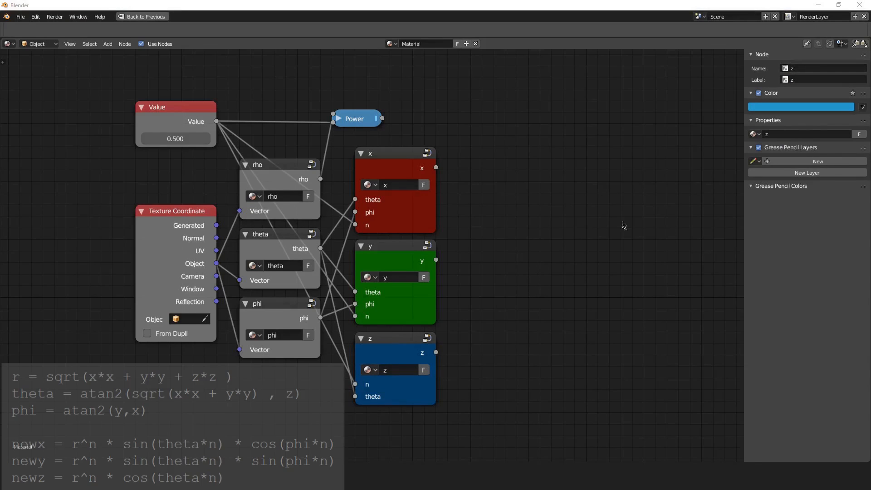
Shift the Power node further along the tree and add a Multiply Math node beyond the x and y groups.
middle_click_drag(508, 174, 451, 185)
left_click_drag(299, 130, 357, 142)
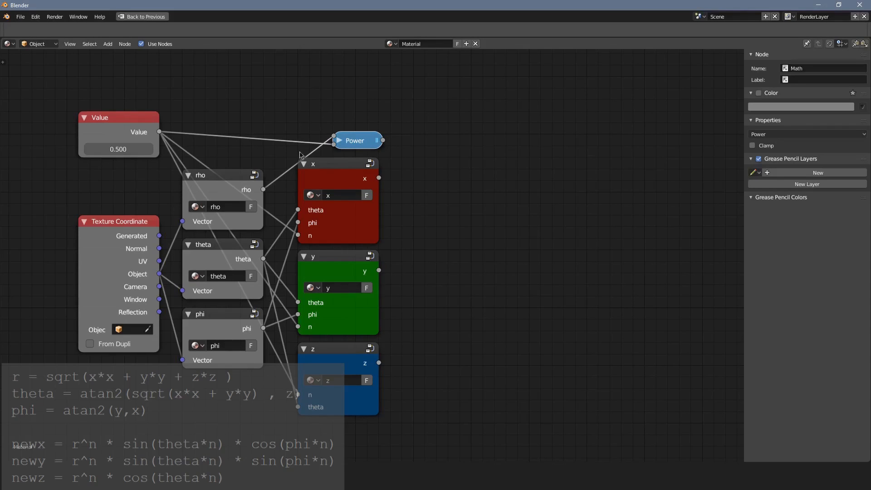
key("shift+a")
mouse_move(449, 287)
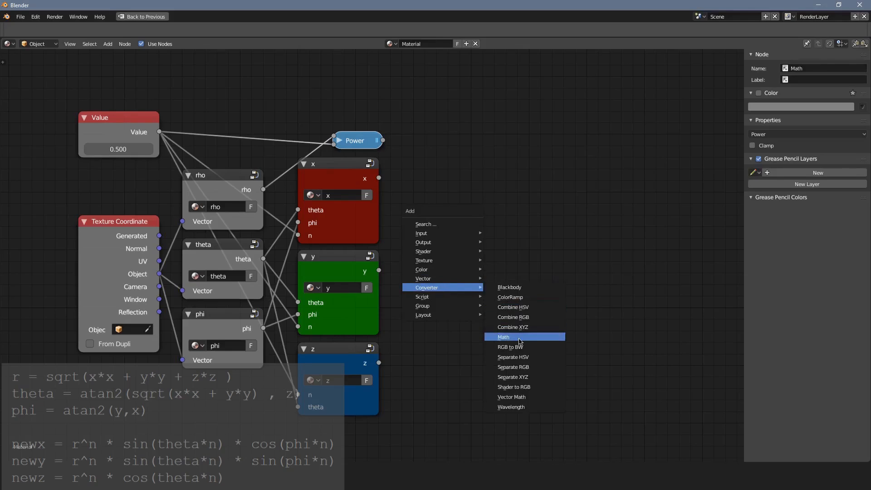
left_click(501, 337)
left_click(450, 247)
left_click(436, 209)
Connect the Power result and the x group's output to the two inputs of the Multiply node.
left_click_drag(383, 140, 417, 276)
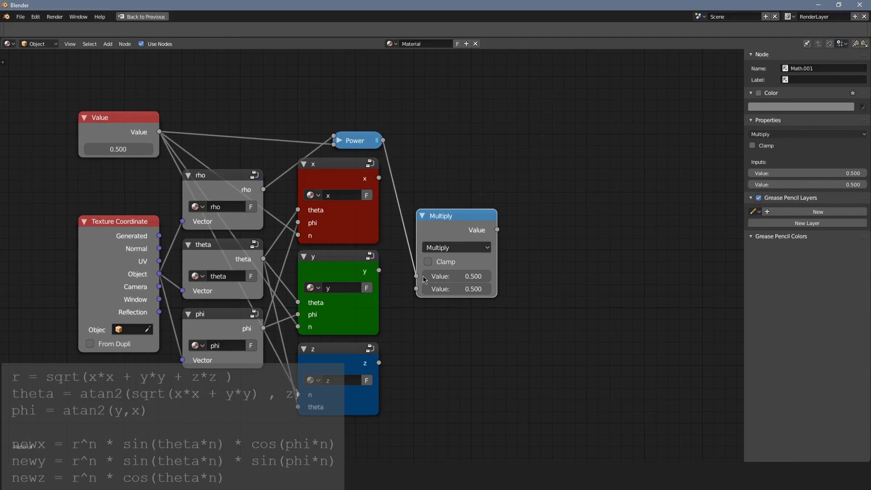
left_click(378, 180)
left_click_drag(378, 179, 416, 289)
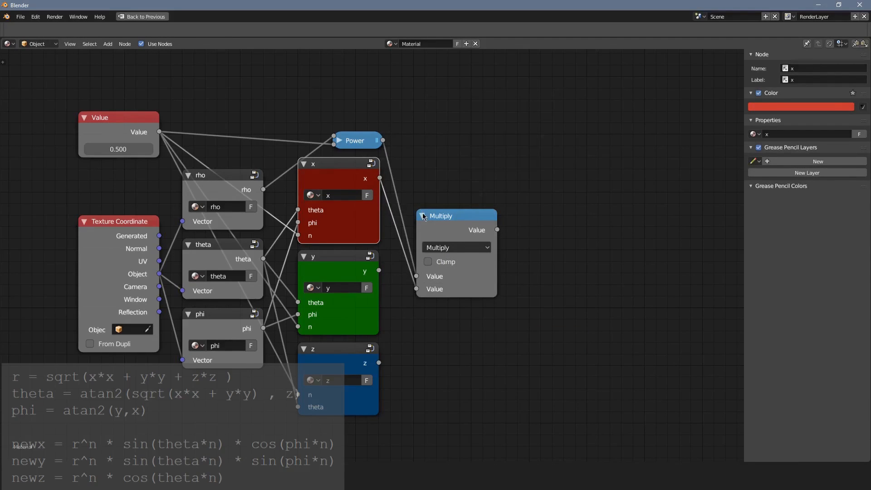
Collapse the Multiply node and stack two duplicates below it, multiplying the Power result by y and by z.
left_click(422, 215)
left_click_drag(442, 226, 428, 251)
key("shift+d")
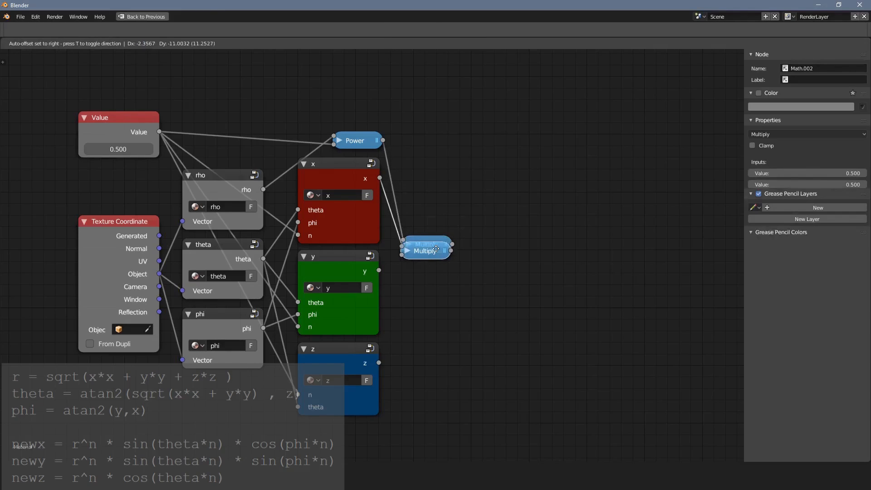
left_click(443, 259)
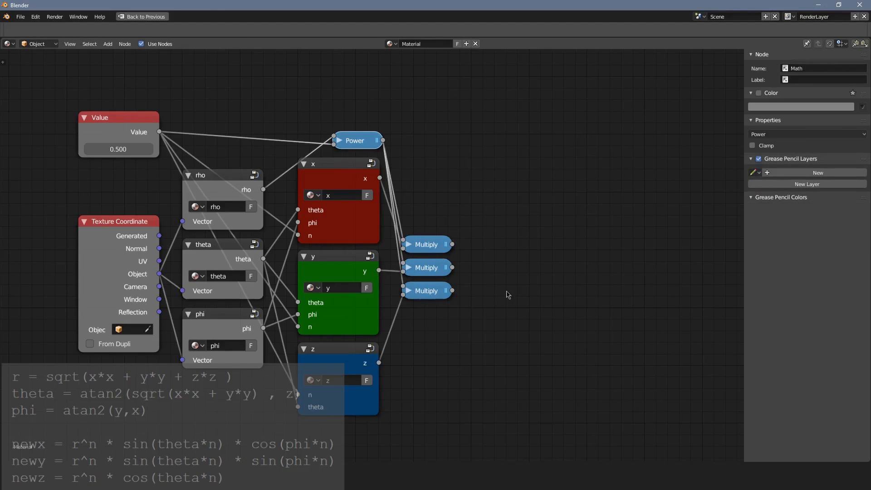
Add a Combine XYZ node after the Multiply nodes and connect the three products to X, Y and Z.
key("shift+a")
mouse_move(508, 294)
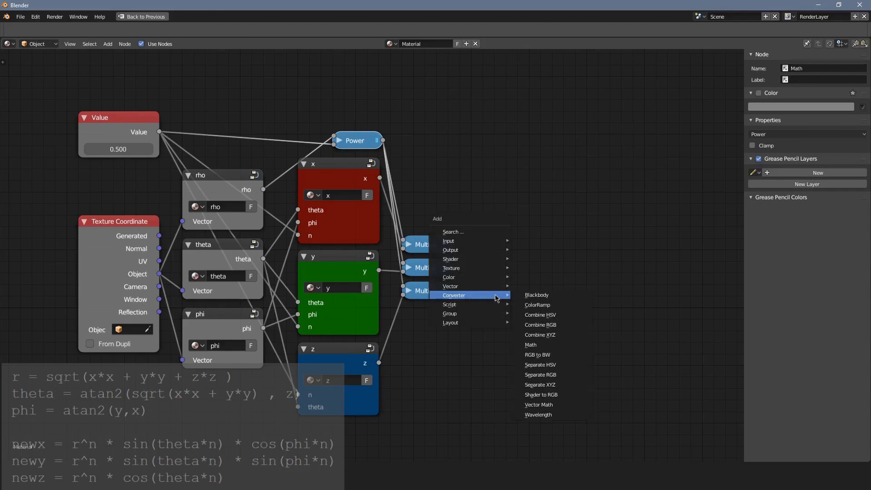
left_click(544, 327)
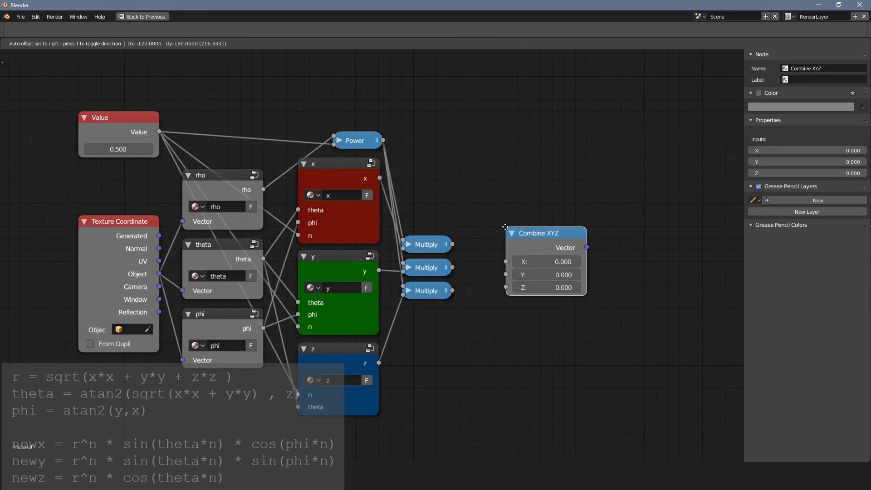
left_click(503, 230)
left_click_drag(453, 244, 517, 263)
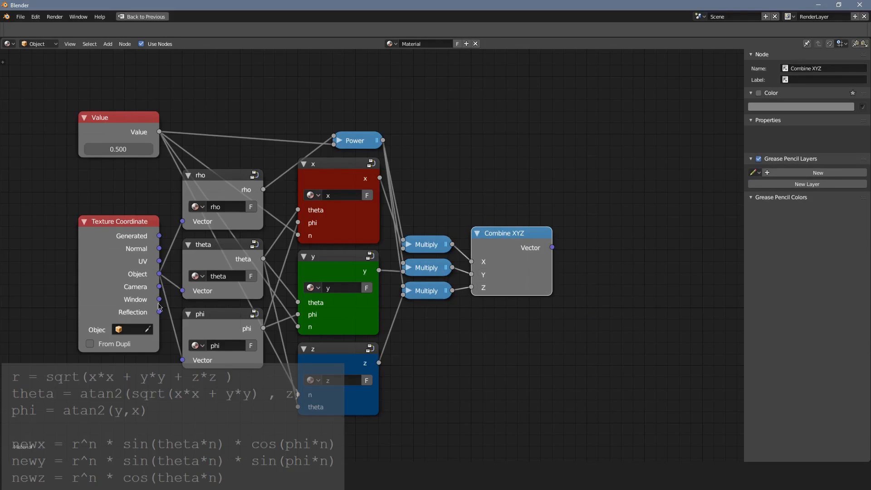
Move the Texture Coordinate and Value nodes away from the groups and insert a reroute across the Value node's links.
middle_click_drag(256, 264, 388, 254)
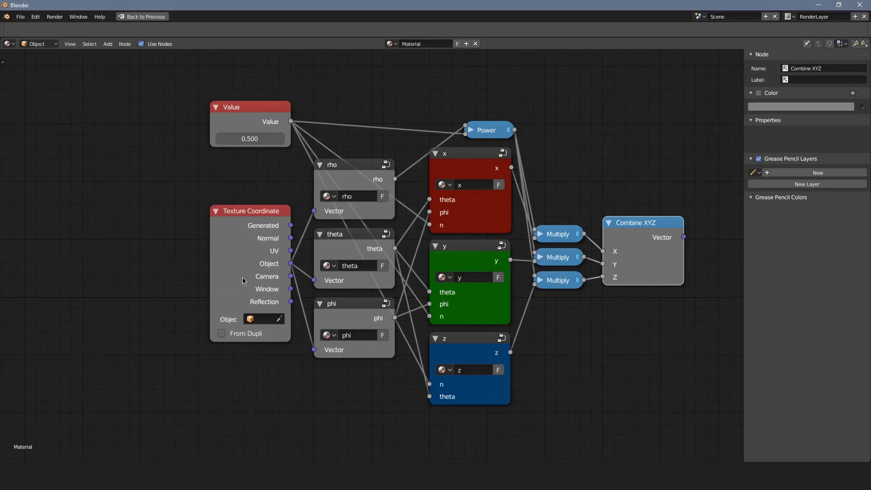
left_click_drag(264, 261, 137, 262)
left_click_drag(247, 120, 109, 119)
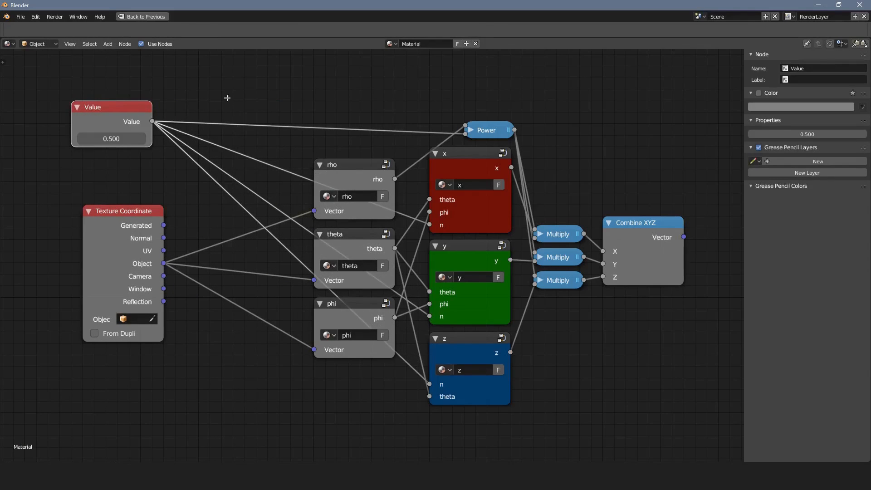
right_click_drag(227, 98, 213, 226, "shift")
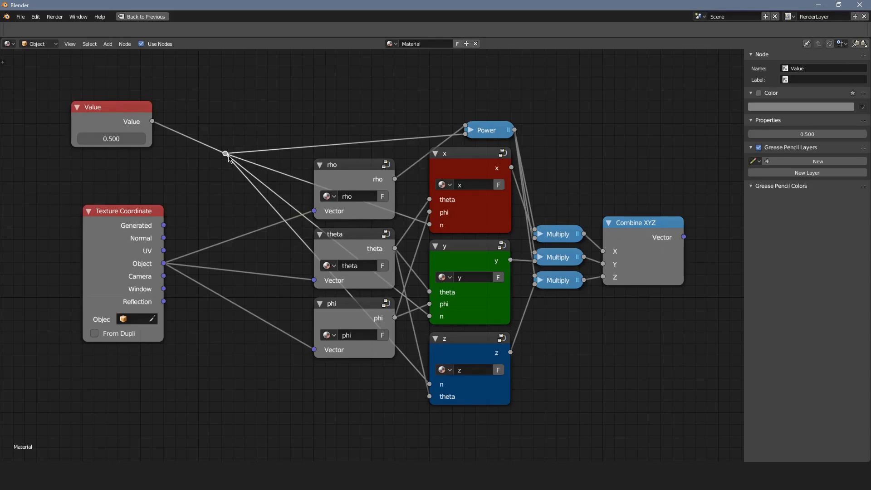
Move the Value node's reroute near the Power node and insert a reroute across the Object links, placed beside the rho, theta and phi groups.
left_click_drag(228, 157, 393, 127)
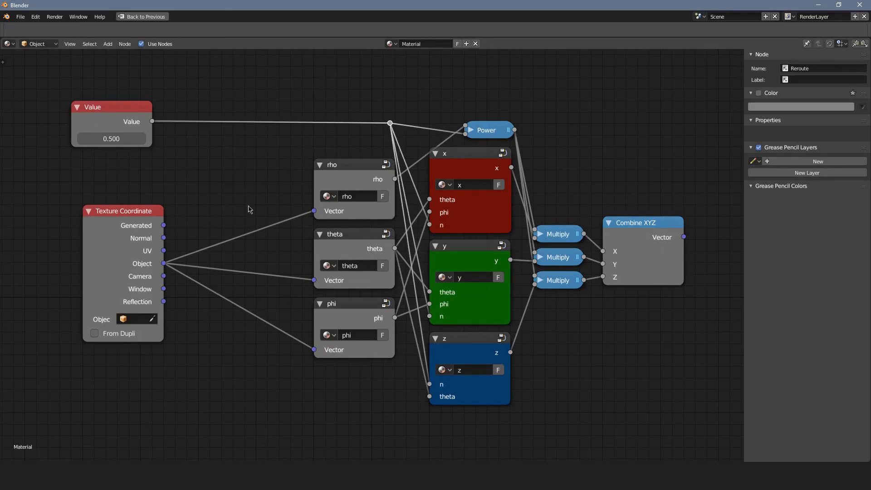
right_click_drag(249, 210, 253, 317, "shift")
left_click_drag(251, 273, 281, 274)
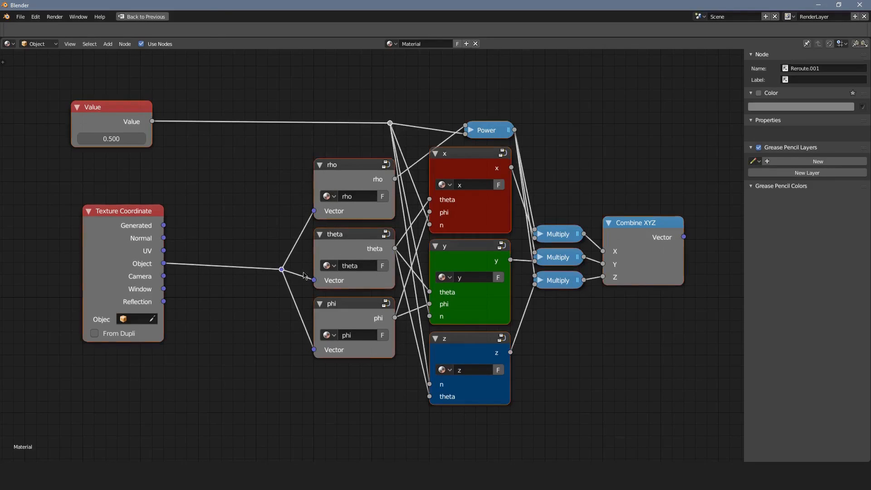
Group all nodes except Value and Texture Coordinate, and connect Combine XYZ's Vector to the Group Output.
middle_click_drag(304, 275, 219, 274)
key("c")
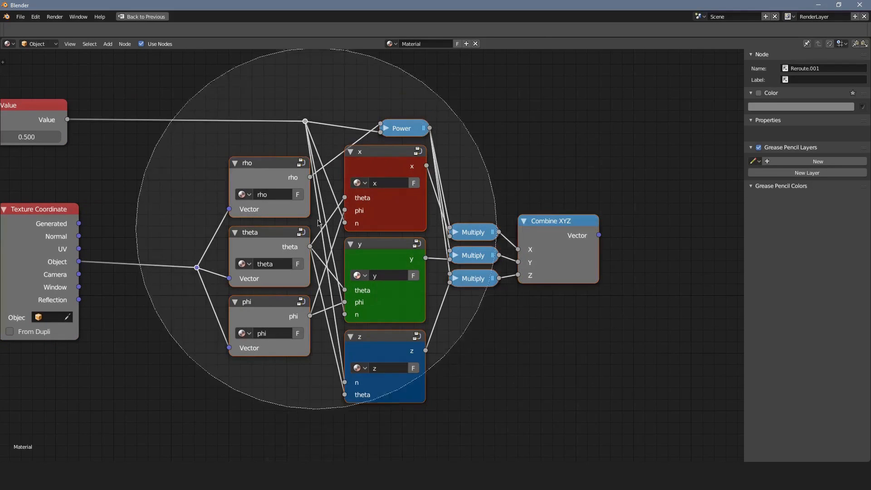
left_click_drag(318, 222, 381, 290)
key("Escape")
key("ctrl+g")
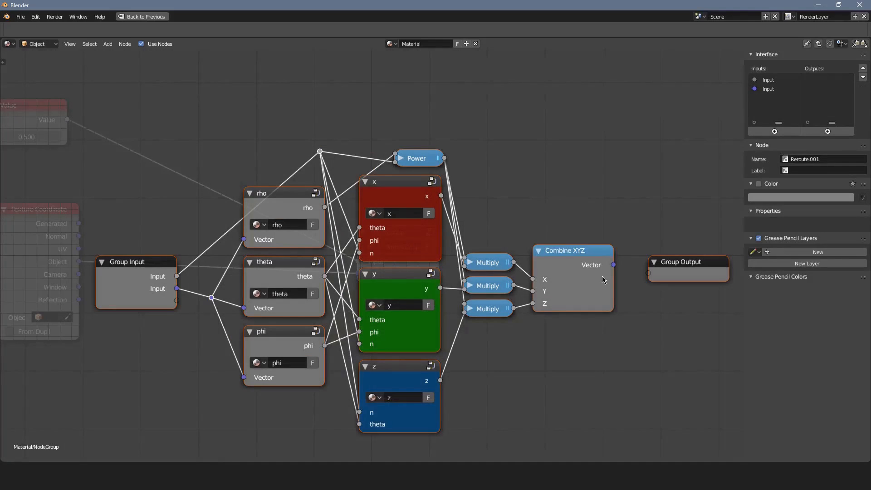
left_click_drag(615, 268, 662, 274)
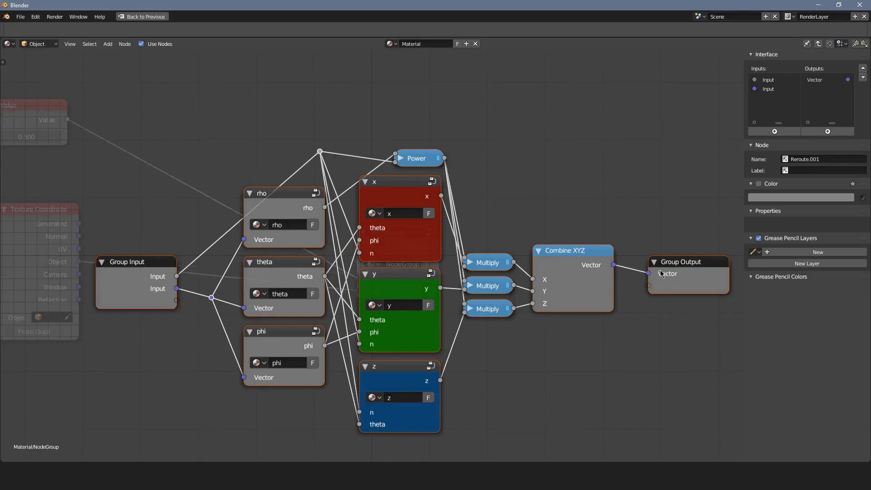
Rename the group's Vector output as z and move the Group Output slightly closer to Combine XYZ.
left_click(692, 278)
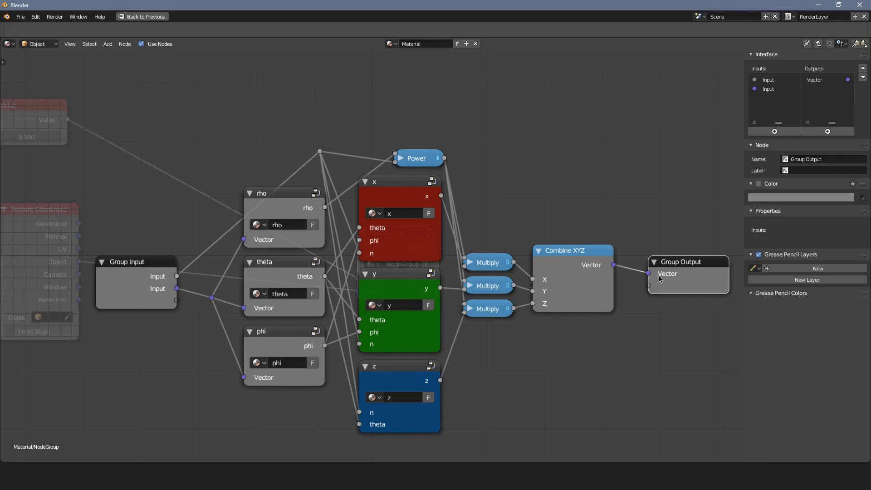
double_click(826, 80)
type("z")
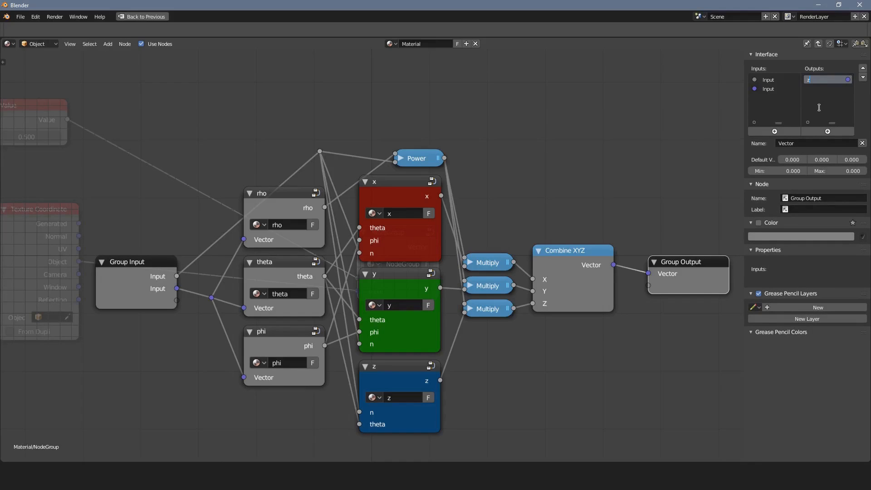
key("Return")
left_click_drag(701, 270, 693, 269)
Rename the group's two inputs as n and z, and leave the group.
left_click(140, 289)
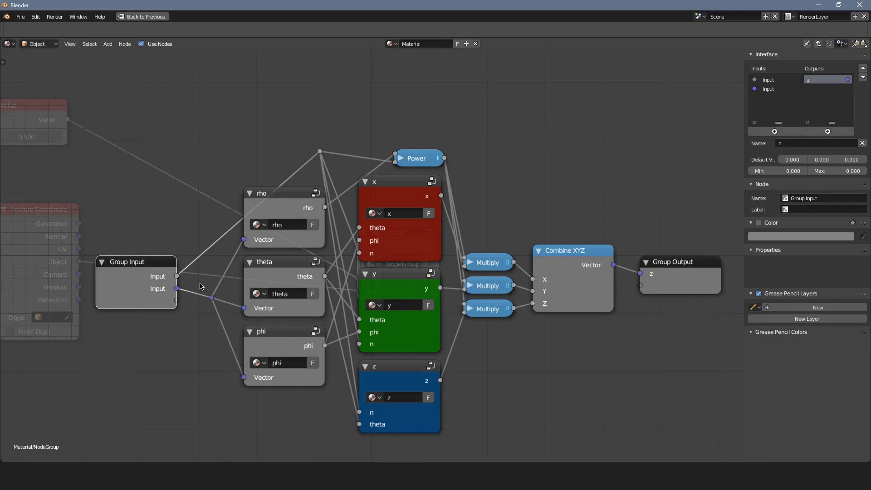
double_click(780, 79)
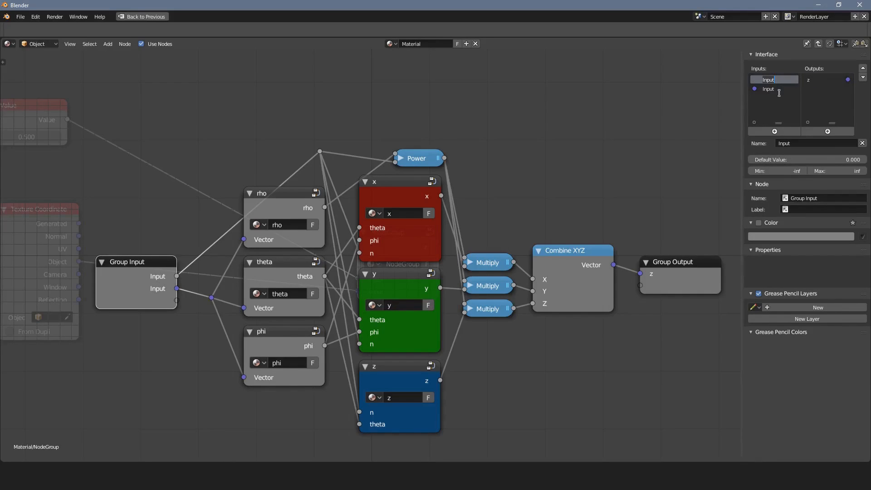
type("n")
key("Return")
double_click(779, 89)
type("z")
key("Return")
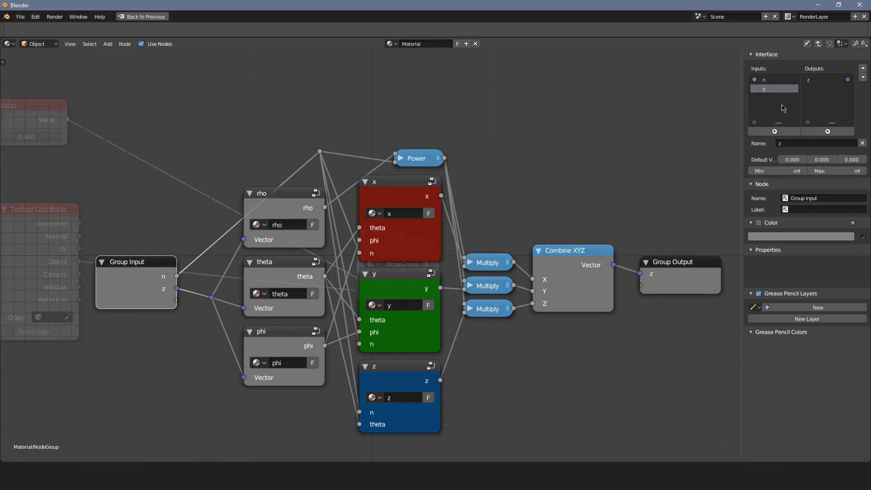
middle_click_drag(548, 193, 508, 181)
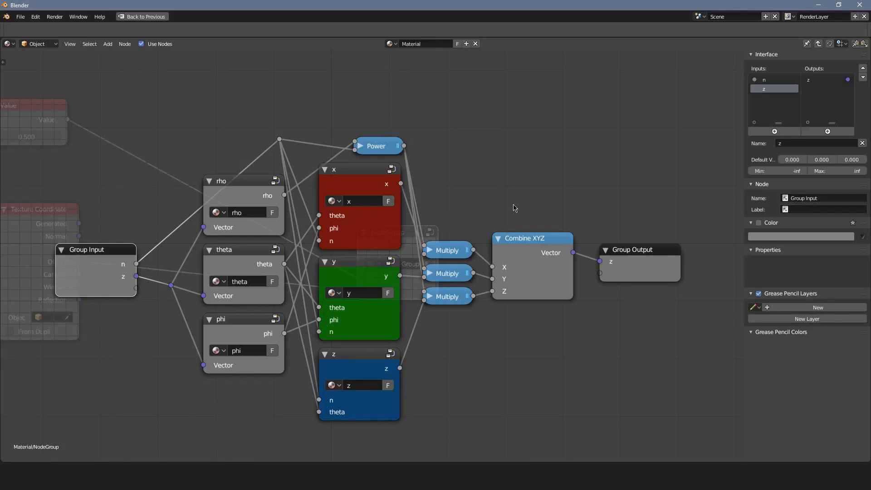
key("Tab")
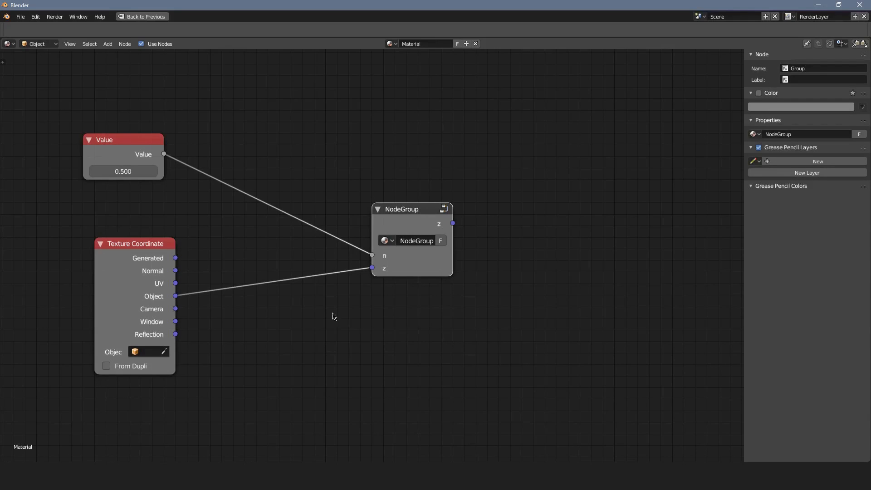
Add a Vector Math node set to Add, and connect NodeGroup's z output and the Object coordinates to its inputs.
key("shift+a")
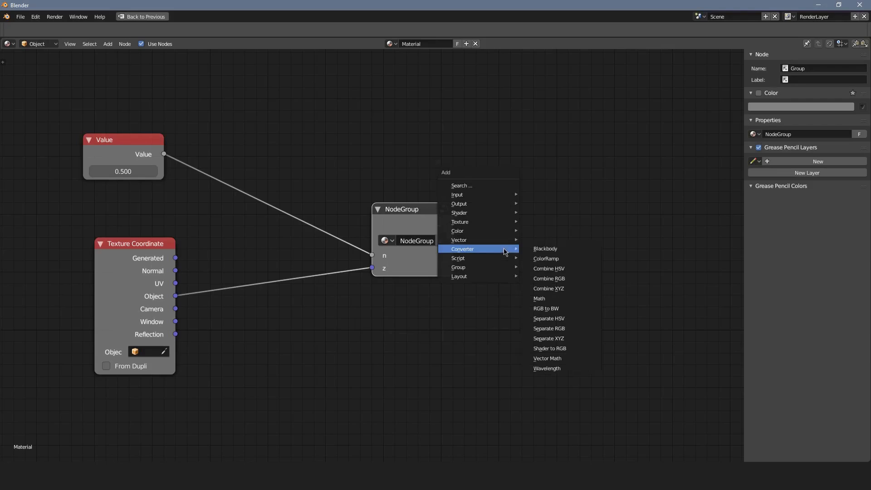
left_click(556, 360)
left_click(506, 210)
left_click_drag(453, 223, 510, 277)
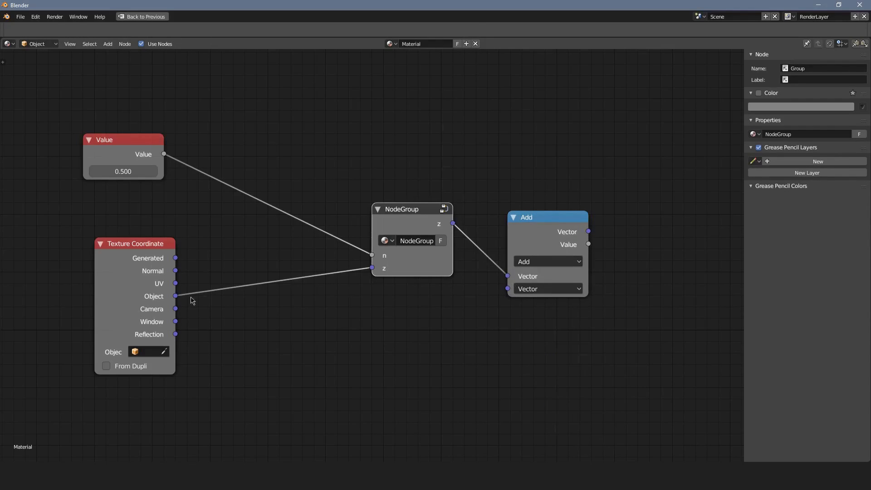
left_click_drag(179, 297, 508, 288)
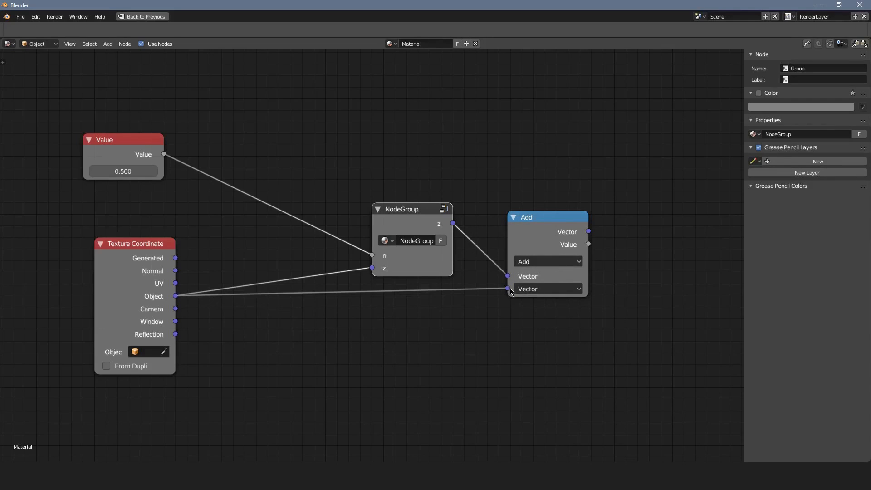
Group the vector Add node together with NodeGroup and rename the new group's Vector input as c.
left_click_drag(557, 235, 525, 239)
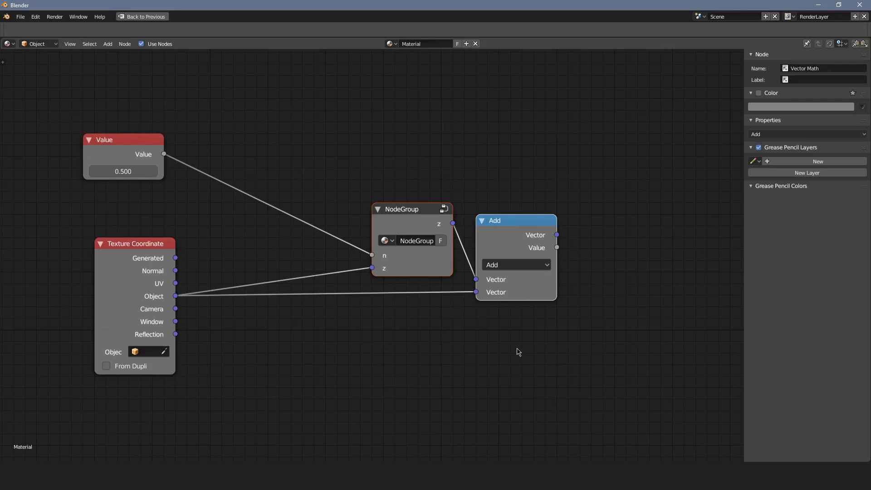
key("ctrl+g")
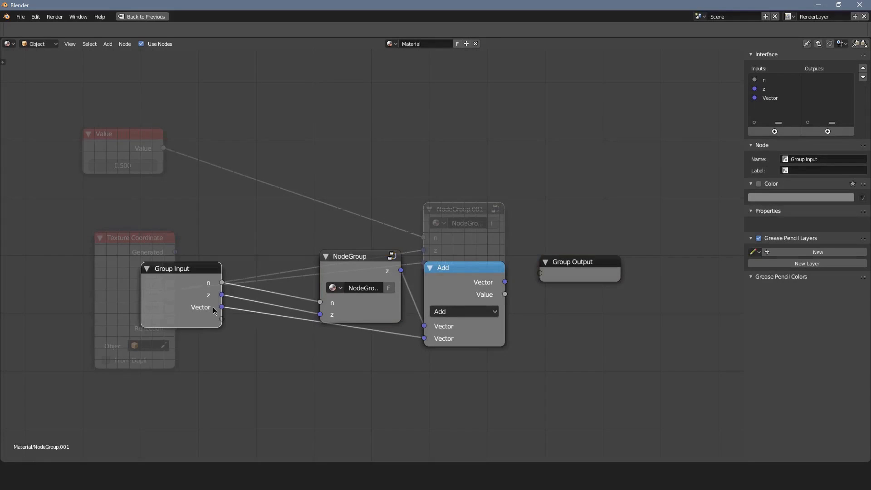
double_click(770, 98)
type("c")
key("Return")
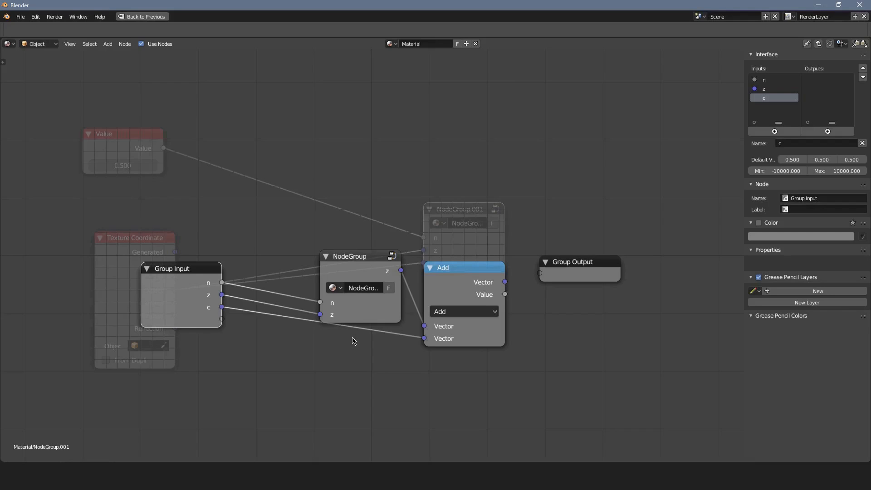
left_click_drag(540, 273, 221, 321)
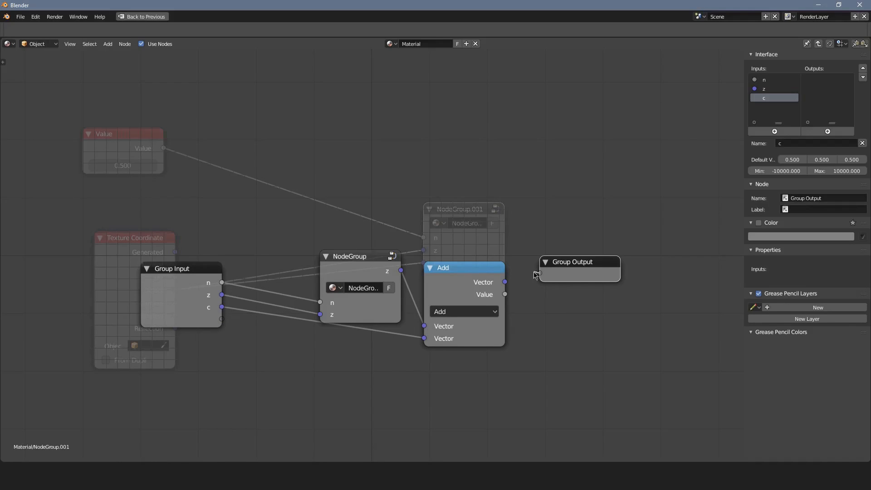
left_click_drag(540, 273, 221, 321)
left_click(220, 321)
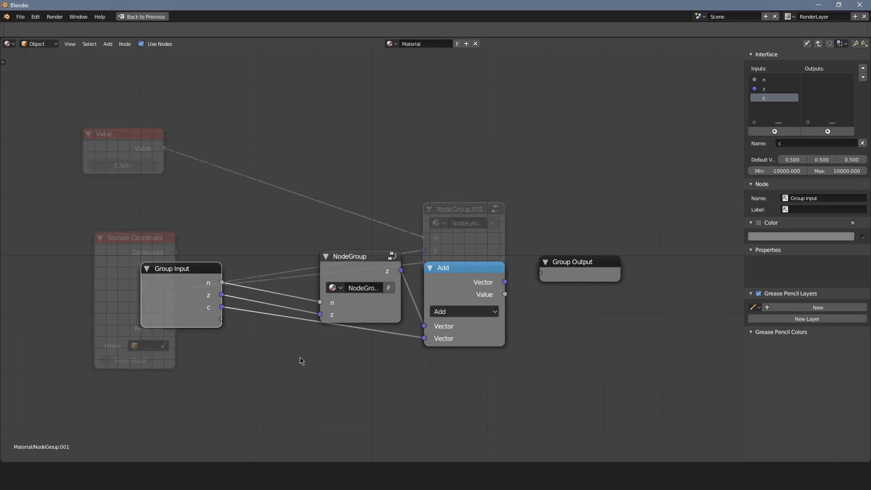
scroll(399, 344, "up", 3)
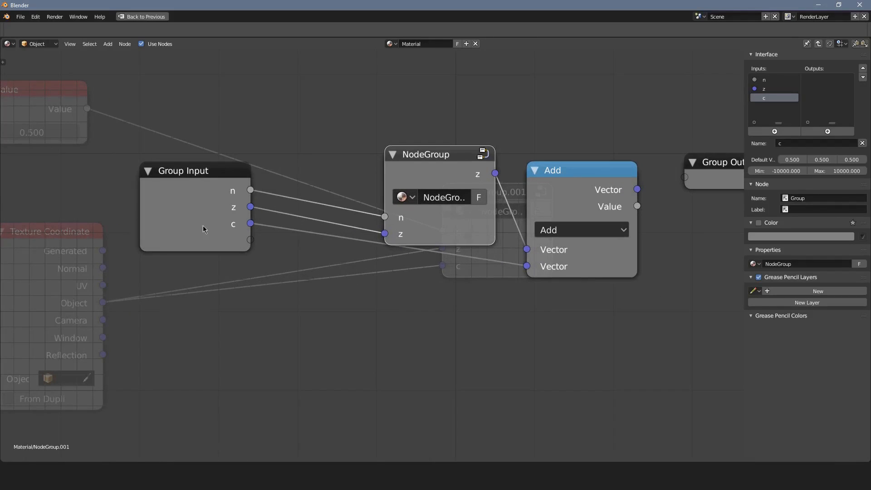
left_click(775, 131)
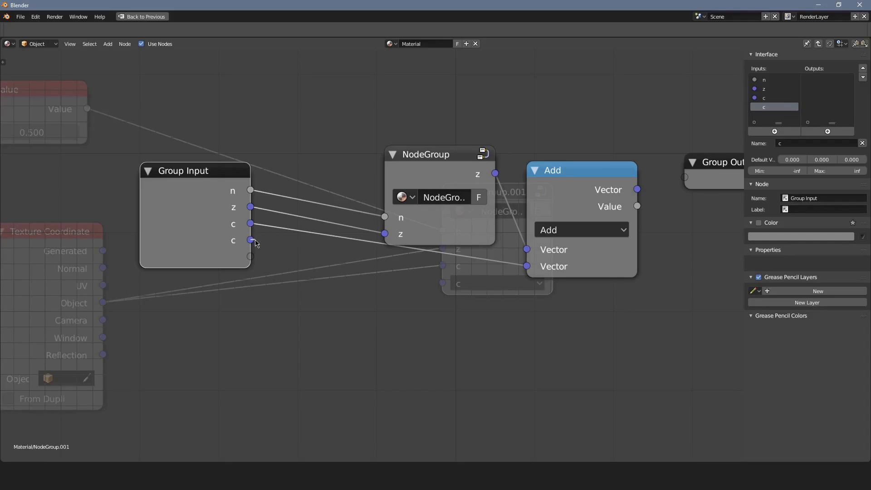
left_click_drag(256, 243, 272, 248)
left_click(862, 143)
Create a Fac input on the group by linking it to a temporary MixRGB node's Fac, and delete that node.
middle_click_drag(324, 260, 349, 229)
key("shift+a")
mouse_move(334, 226)
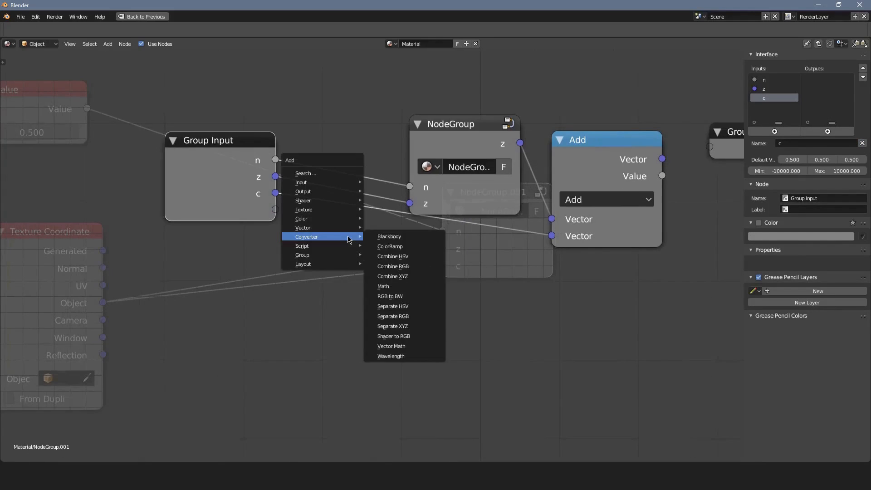
left_click(390, 268)
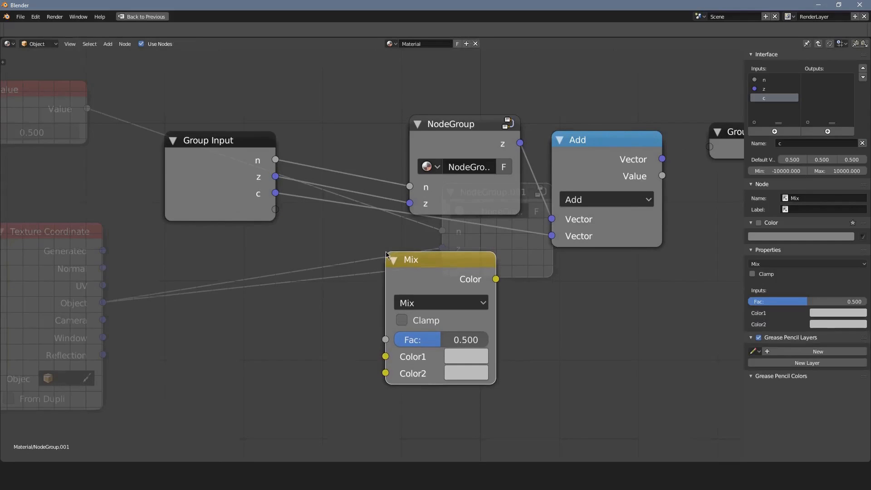
left_click_drag(388, 338, 278, 214)
left_click_drag(386, 339, 334, 312)
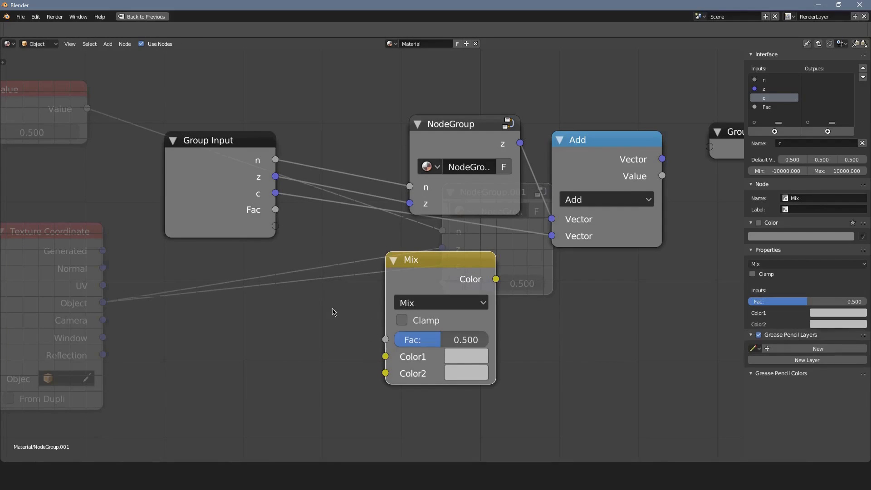
key("x")
middle_click_drag(420, 271, 276, 297)
scroll(277, 296, "down", 1)
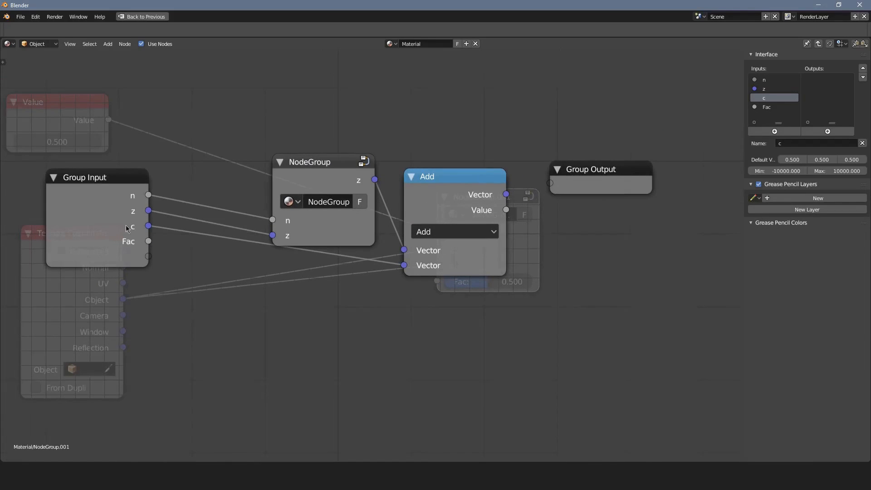
Move the Group Input down, rename its Fac input as limit and add another input named length.
left_click_drag(126, 227, 146, 240)
left_click(771, 89)
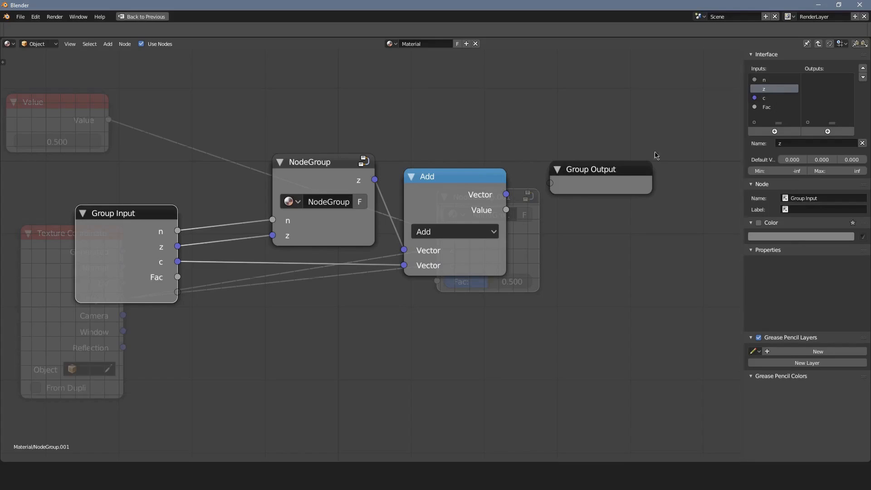
left_click_drag(178, 277, 317, 334)
left_click(769, 107)
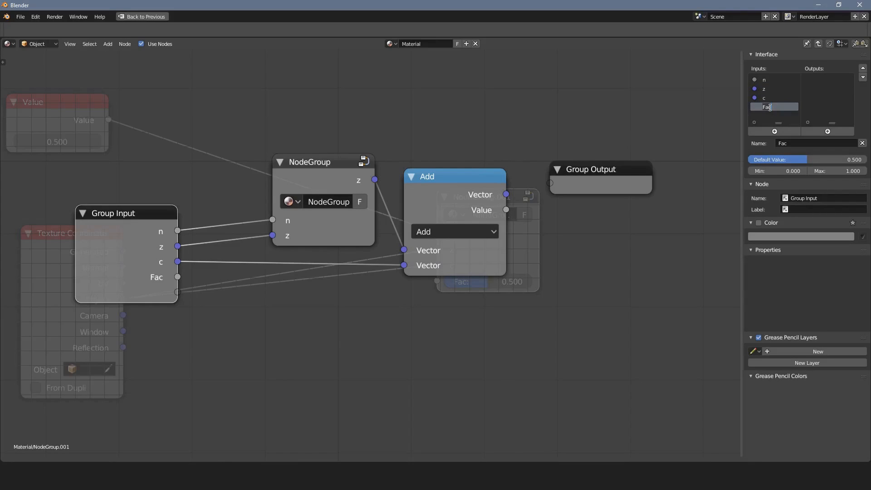
type("limit")
key("Return")
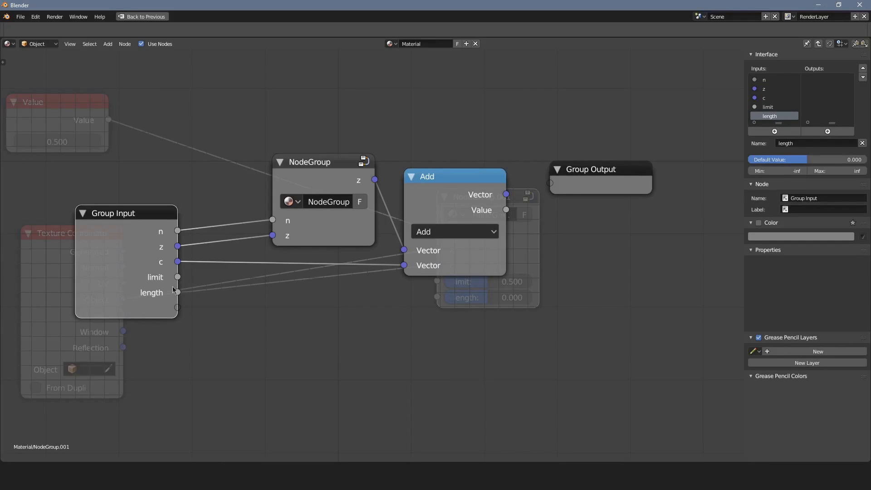
Add one more group input below length and name it iter.
left_click(774, 131)
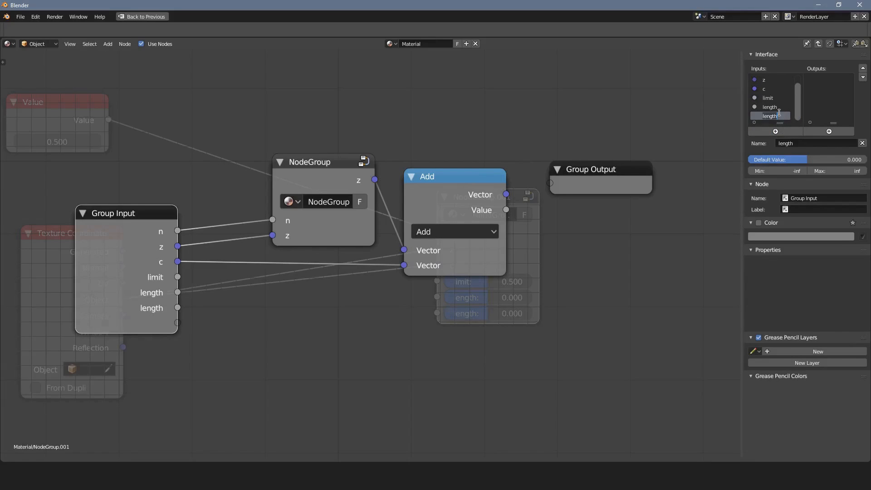
type("iter")
key("Return")
Add a Math node set to Add with the second value 1, and connect the iter input to its first value.
middle_click_drag(282, 243, 297, 155)
key("shift+a")
mouse_move(278, 256)
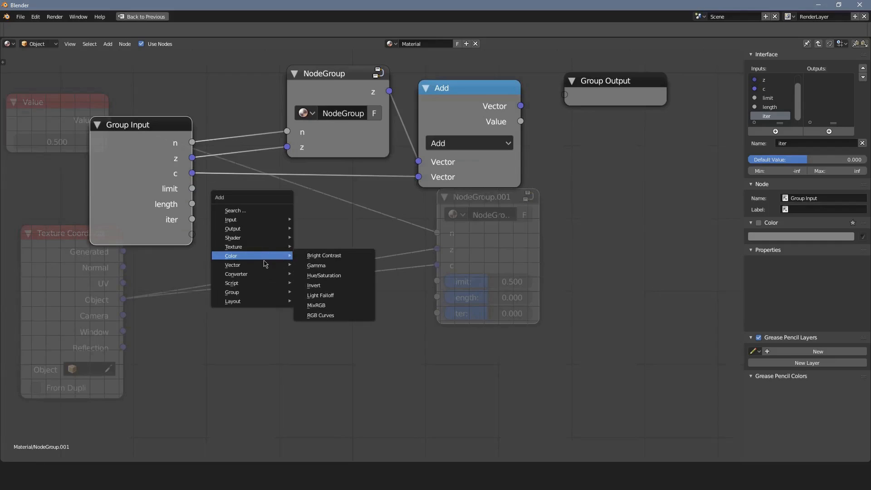
left_click(318, 324)
left_click(313, 306)
left_click(311, 263)
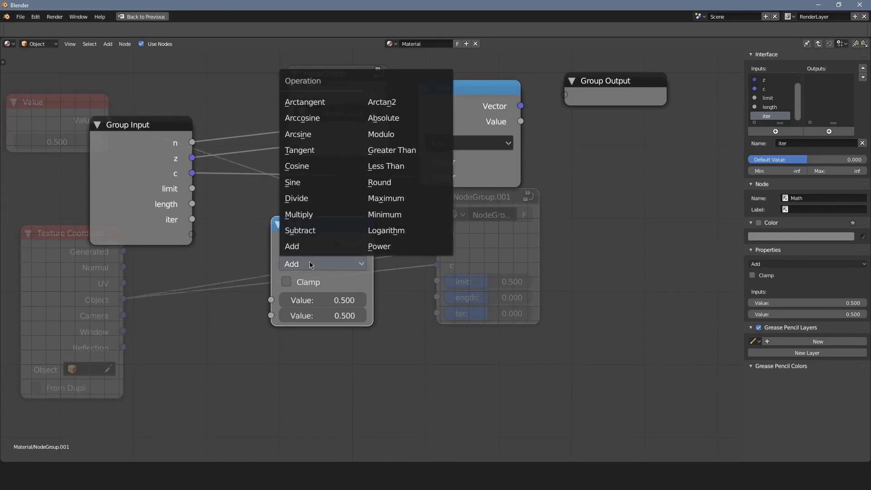
double_click(327, 316)
type("1")
key("Return")
left_click_drag(192, 222, 271, 300)
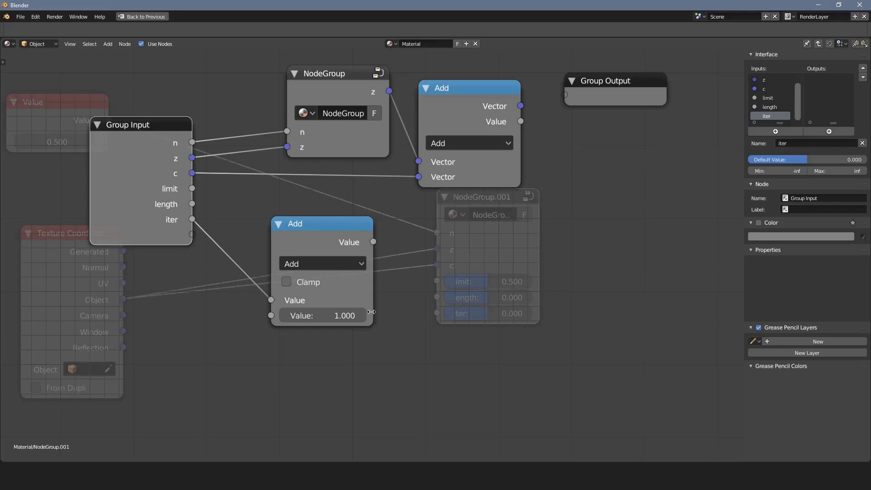
Move the Math Add node further below the Group Input and delete its extra duplicate.
left_click_drag(333, 249, 297, 252)
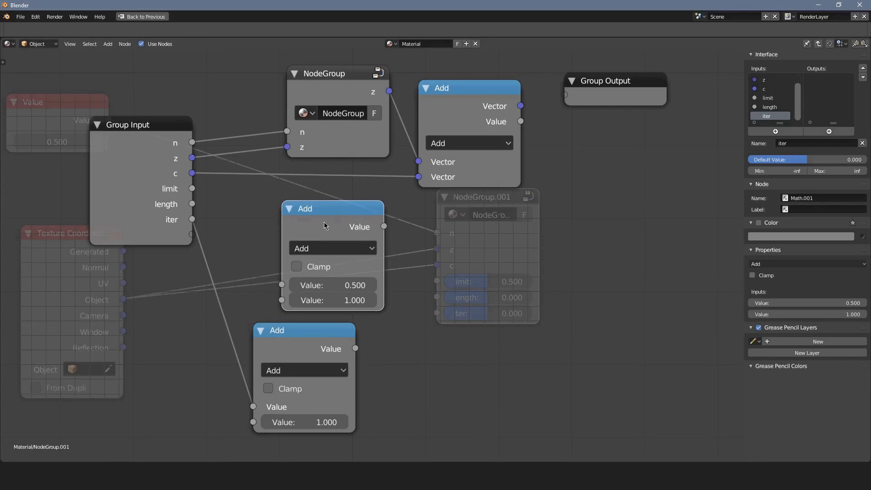
key("Delete")
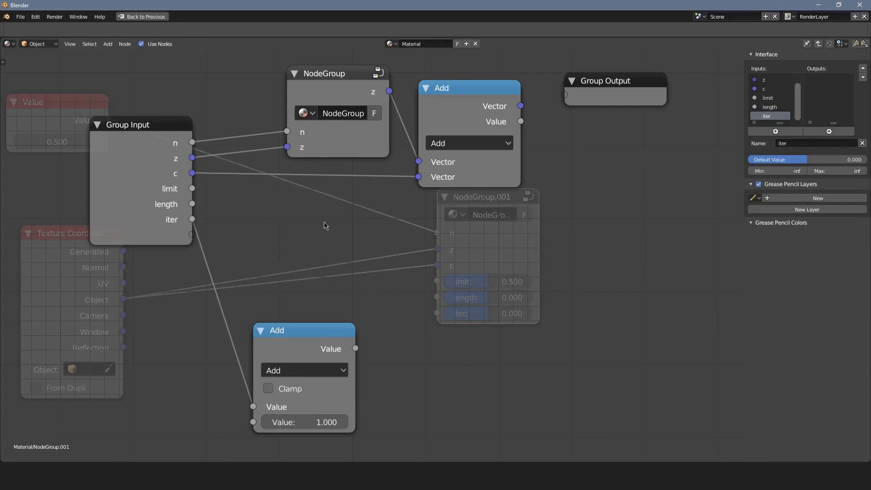
Duplicate the Math Add node and connect the limit and length group inputs to the copy's first and second values.
left_click(311, 329)
key("shift+d")
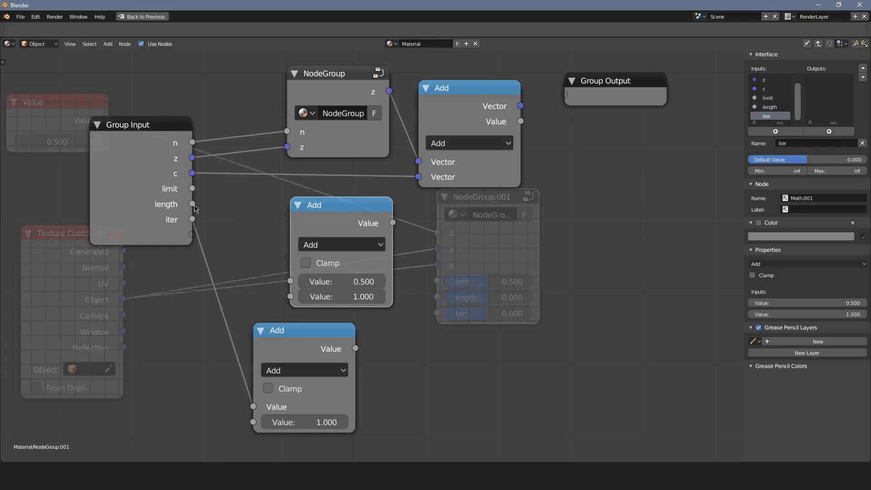
left_click_drag(192, 188, 291, 281)
left_click_drag(193, 204, 290, 296)
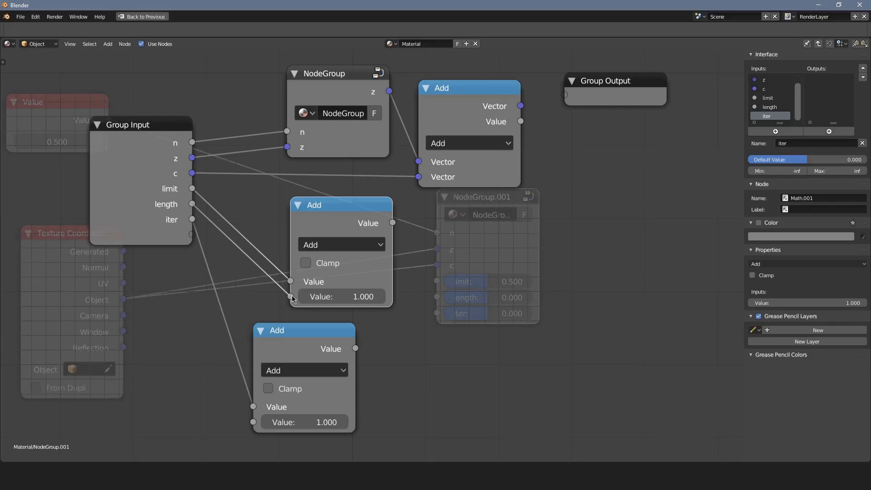
Set the duplicated Math node to Less Than, swap its two input links and move it just above the Add node.
left_click(337, 245)
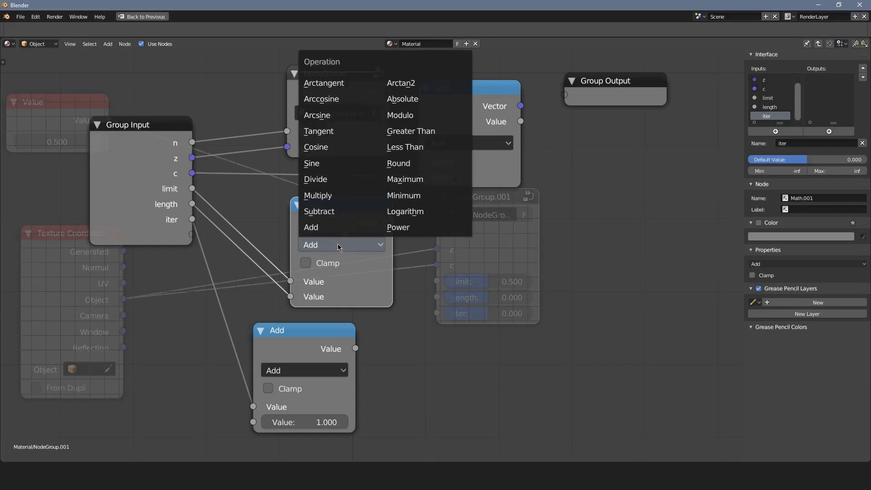
left_click(418, 153)
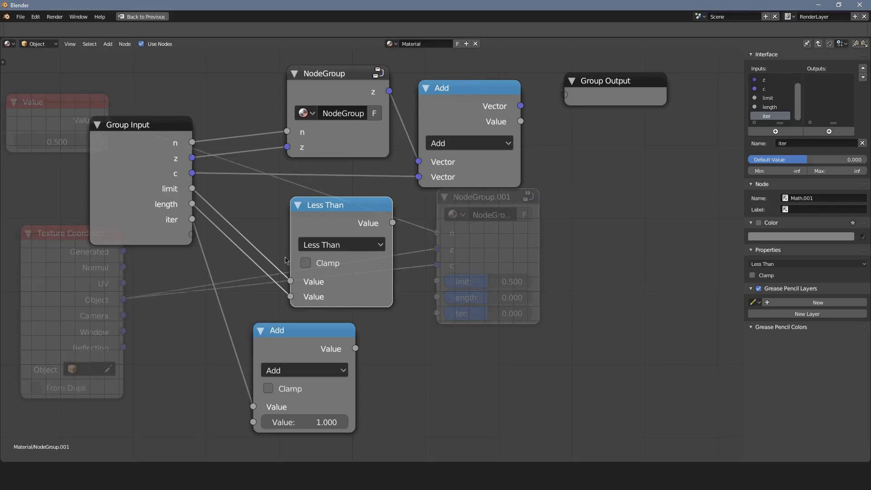
left_click_drag(293, 277, 290, 296)
left_click_drag(345, 214, 304, 222)
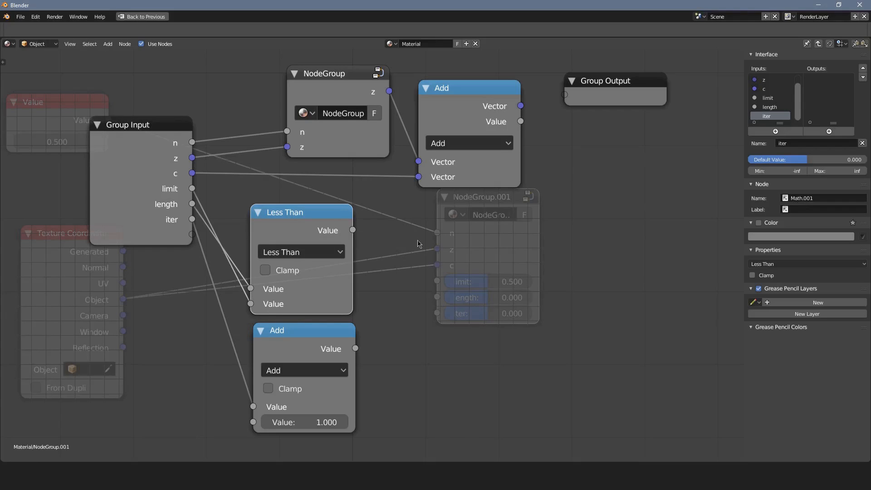
Add a Math node set to Multiply, taking the Less Than result and the Math Add result as its two values.
key("shift+a")
left_click(483, 292)
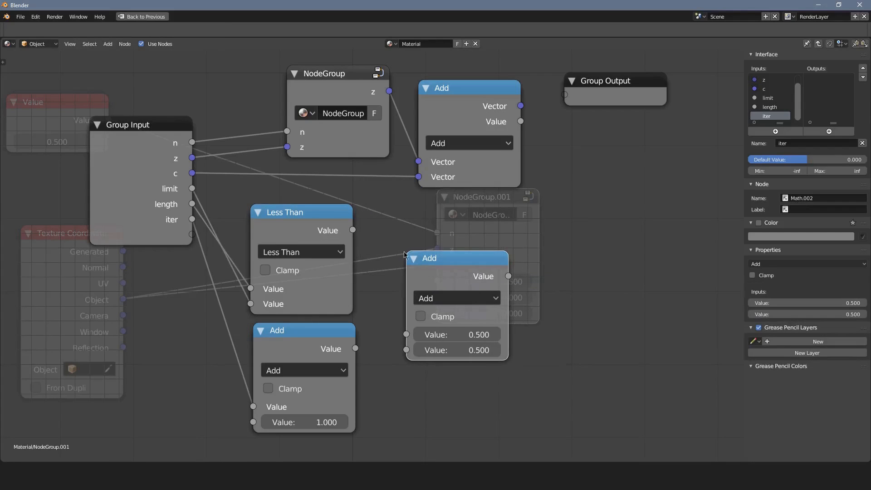
left_click_drag(361, 244, 406, 334)
left_click_drag(355, 349, 406, 349)
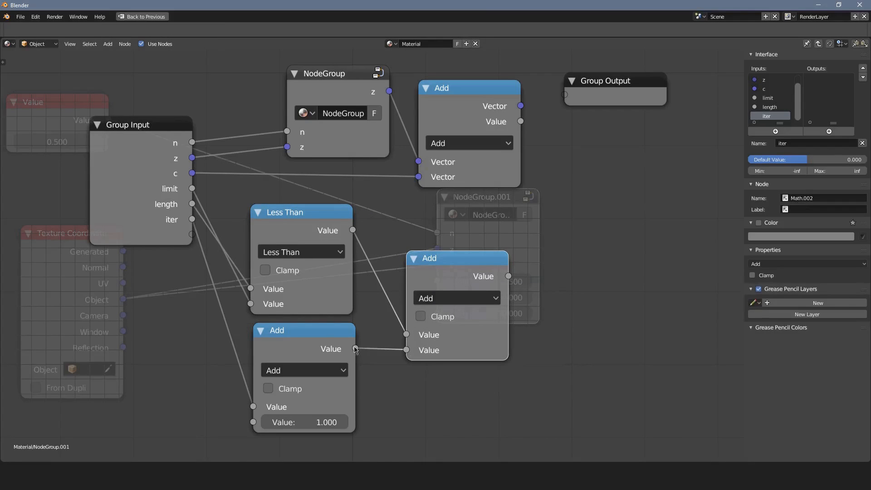
mouse_move(308, 341)
left_mouse_down()
mouse_move(304, 350)
mouse_move(307, 342)
left_mouse_up()
left_click(457, 298)
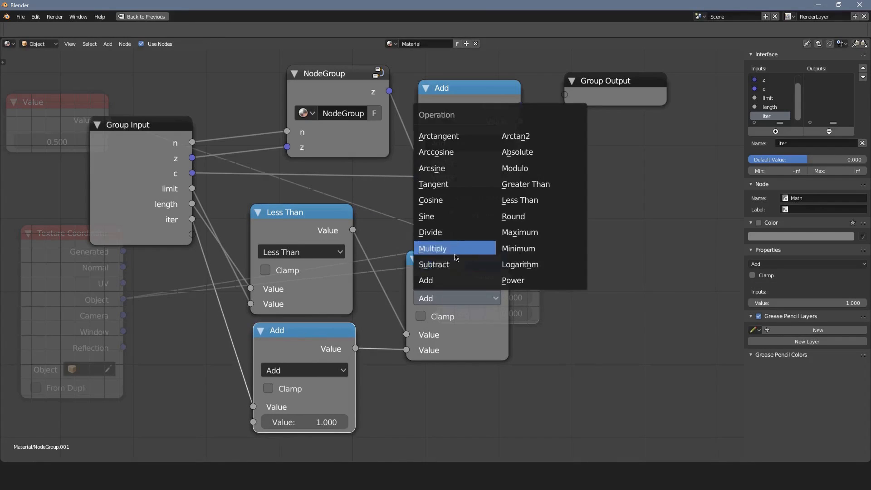
left_click(421, 248)
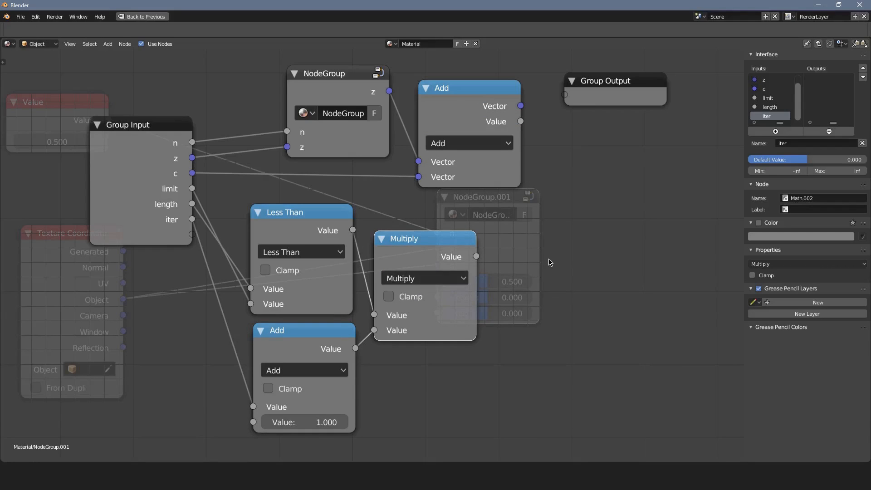
Connect the Multiply result to the Group Output as a new output and rename it iter.
middle_click_drag(556, 131, 537, 156)
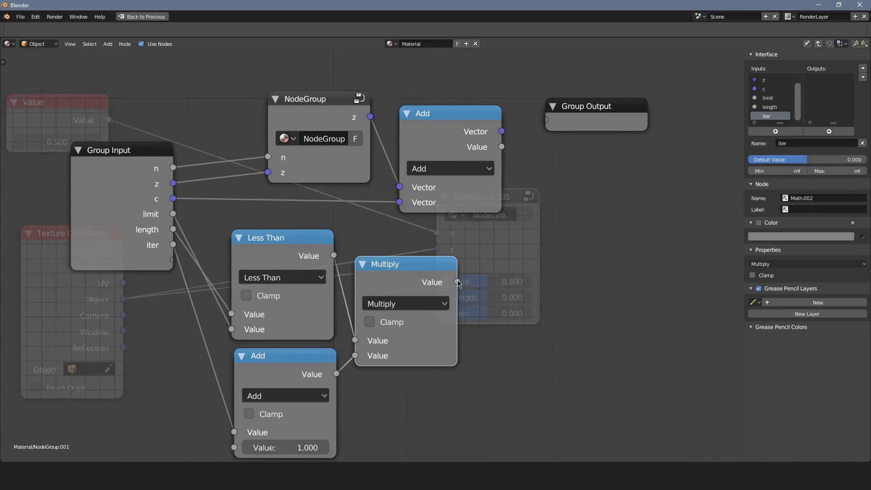
left_click_drag(457, 281, 572, 136)
double_click(836, 80)
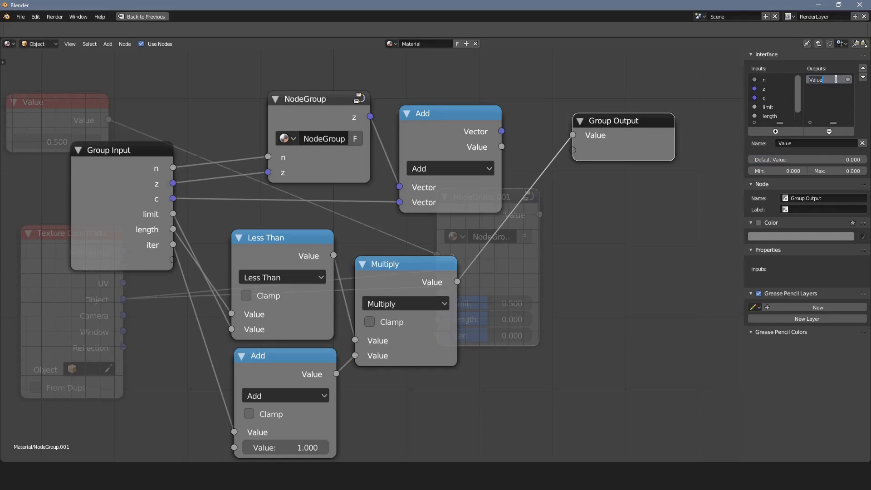
type("iter")
key("Return")
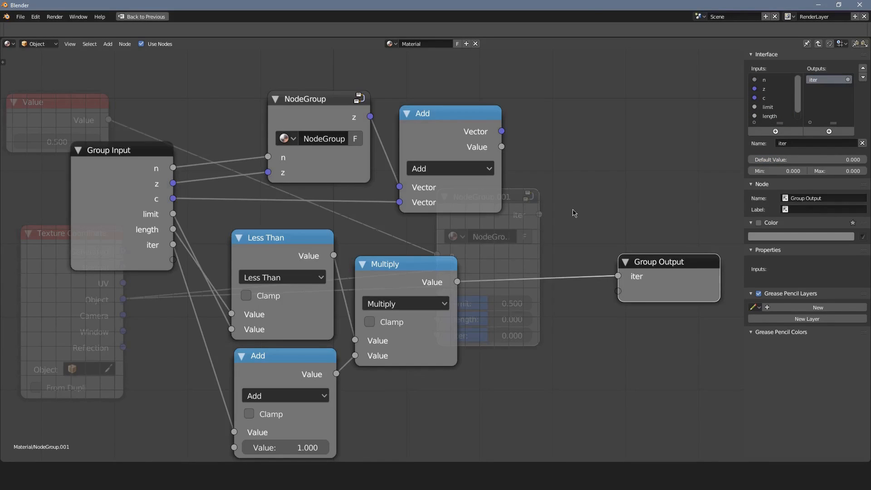
Add the vector length group beside the vector Add node and connect the Add node's Vector output to it.
key("shift+a")
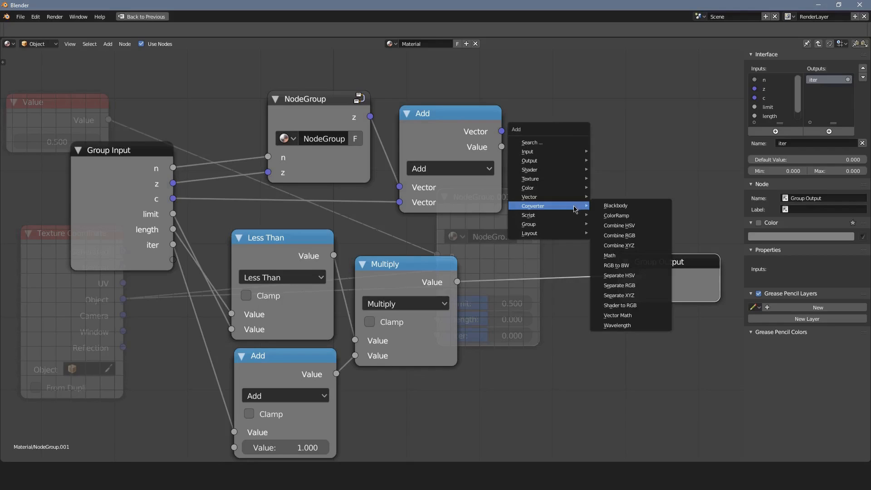
mouse_move(544, 215)
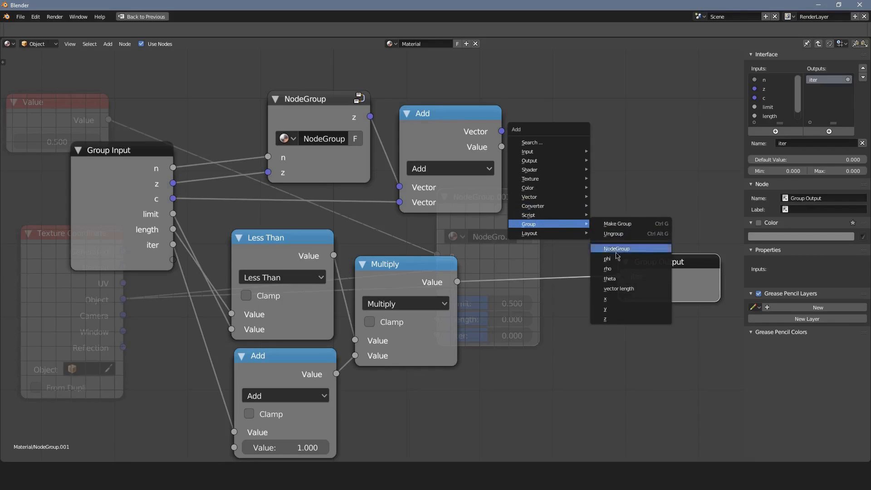
left_click(631, 288)
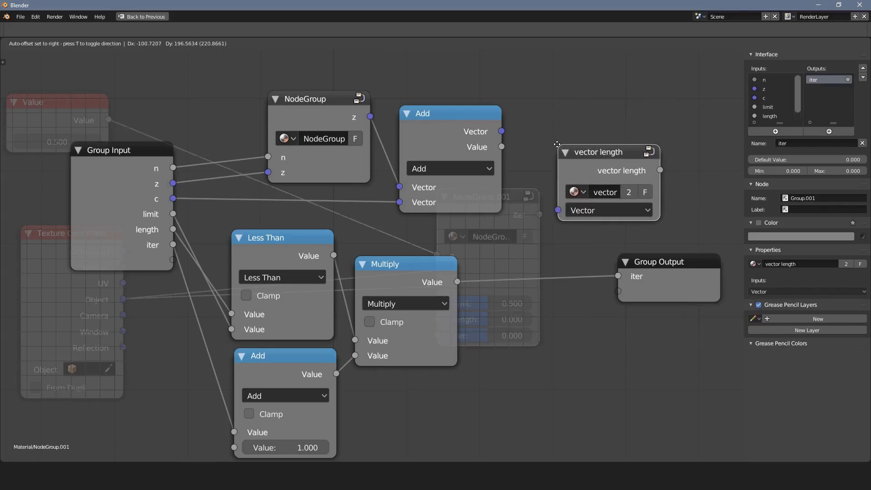
left_click(518, 153)
key("shift+a")
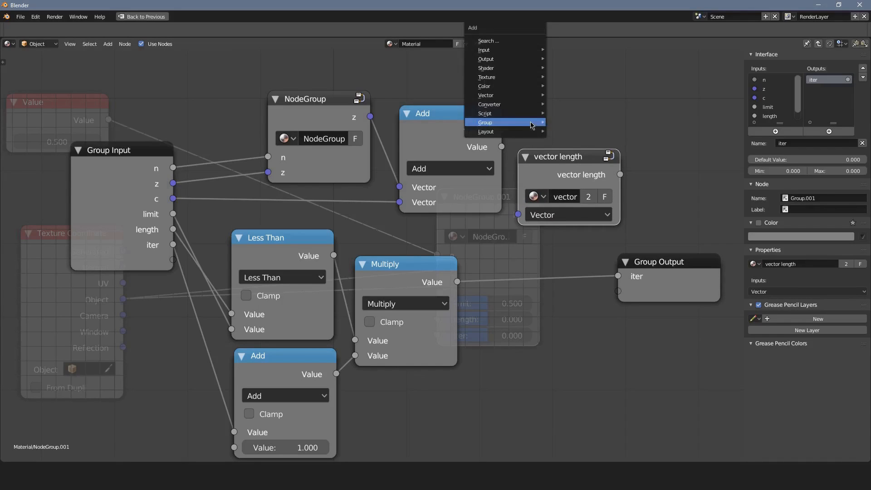
mouse_move(533, 125)
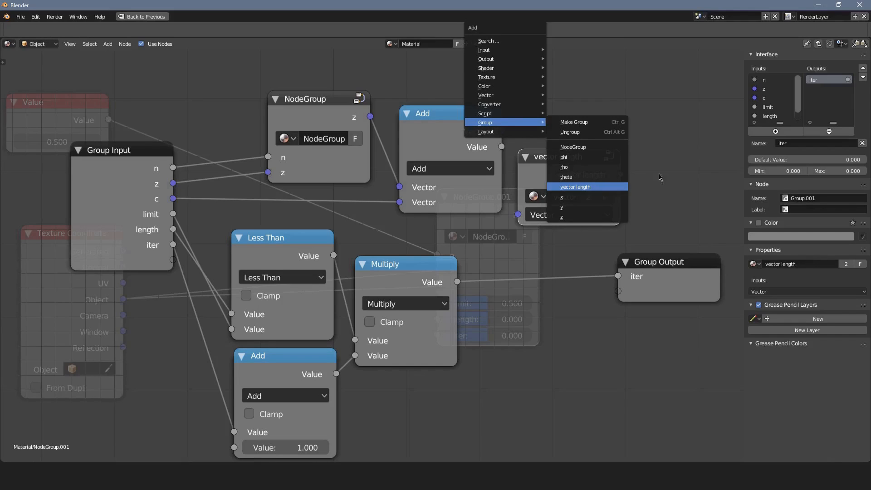
left_click(575, 186)
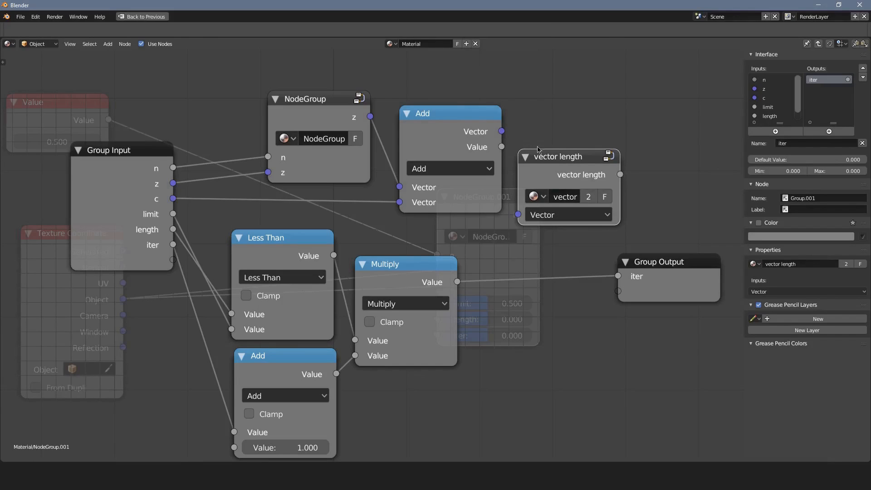
left_click(583, 181)
left_click_drag(501, 132, 564, 224)
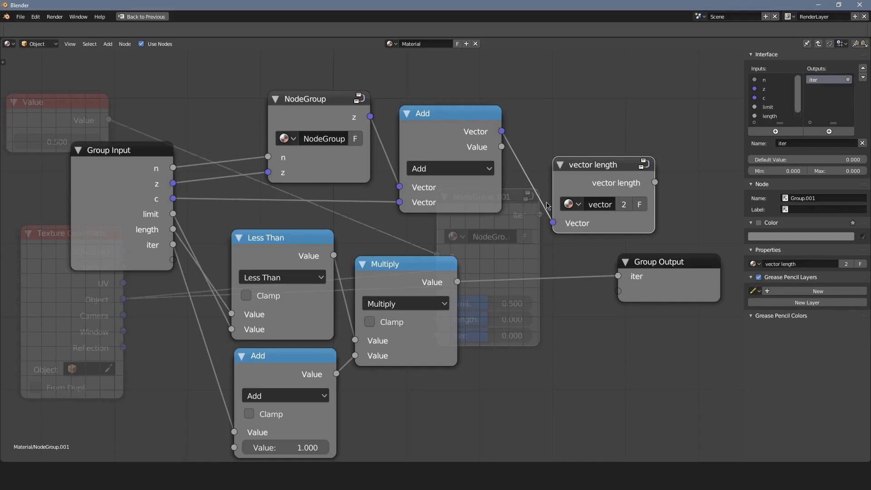
Connect the vector length result to the Group Output as a new output and rename it length.
middle_click_drag(653, 223, 547, 210)
left_click_drag(572, 247, 679, 211)
left_click_drag(548, 169, 619, 243)
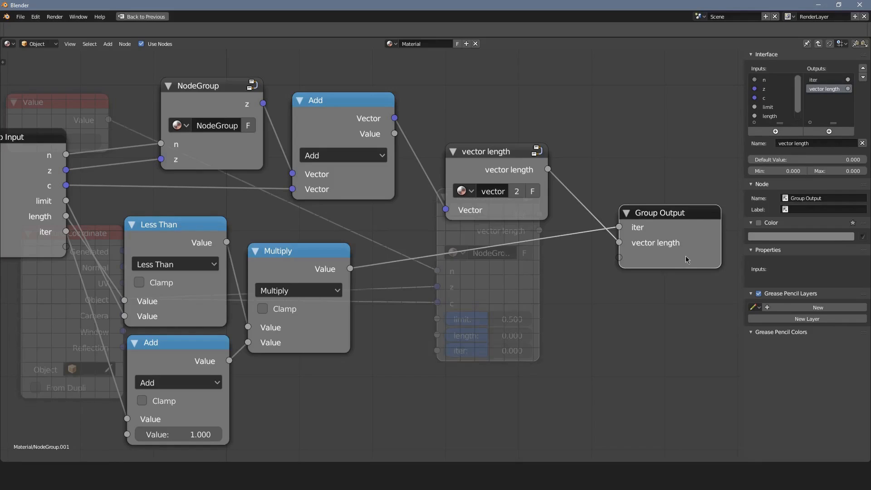
double_click(825, 89)
type("length")
key("Return")
Connect the limit and c group inputs, the vector Add result and the n input to new Group Output sockets.
left_click_drag(66, 201, 619, 257)
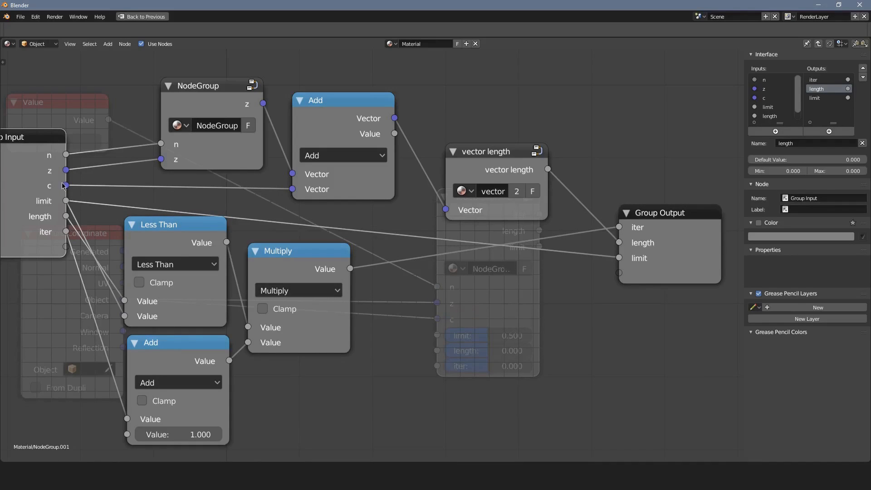
left_click_drag(66, 186, 621, 273)
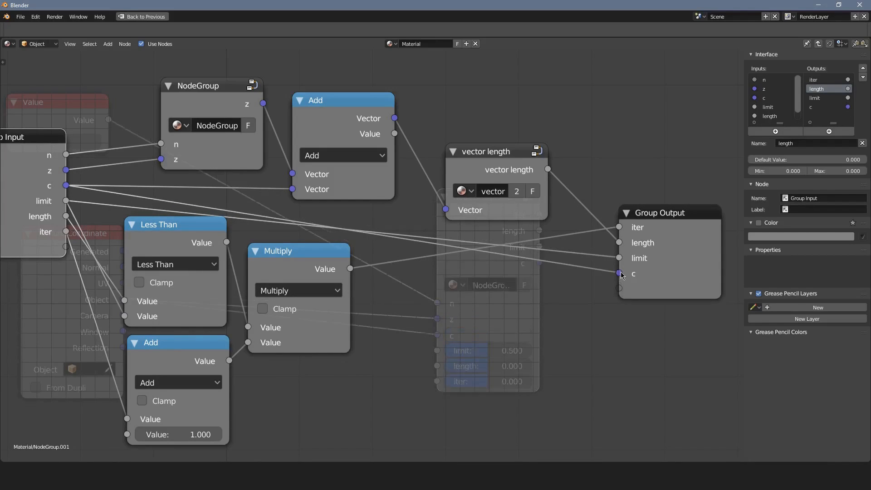
left_click_drag(395, 119, 620, 293)
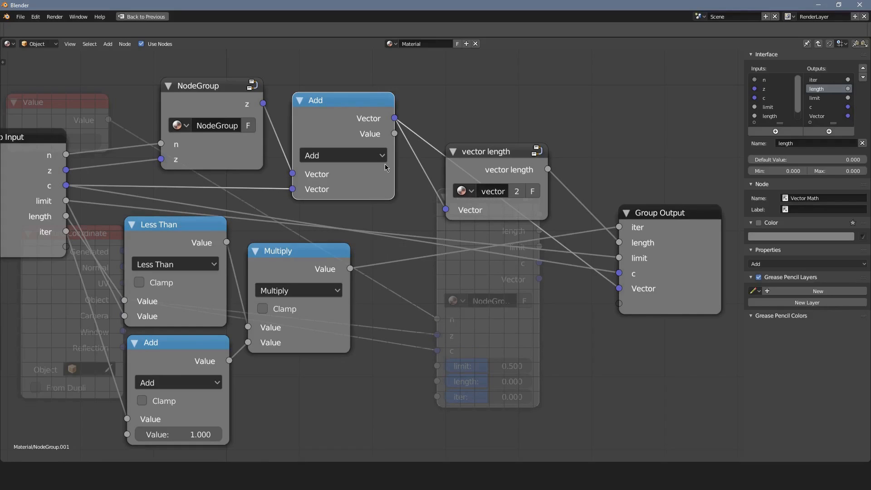
left_click_drag(67, 158, 619, 303)
left_click(666, 308)
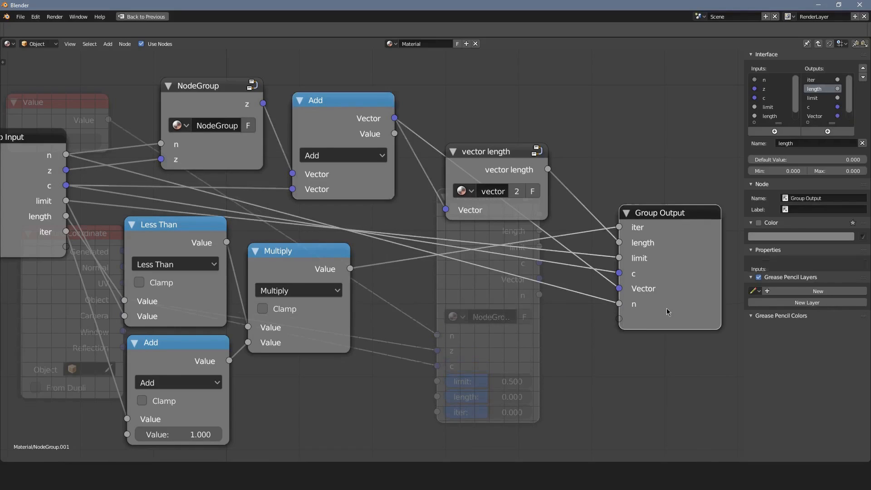
Enlarge the interface's input and output lists and move the n output to the first place.
left_click_drag(831, 123, 826, 168)
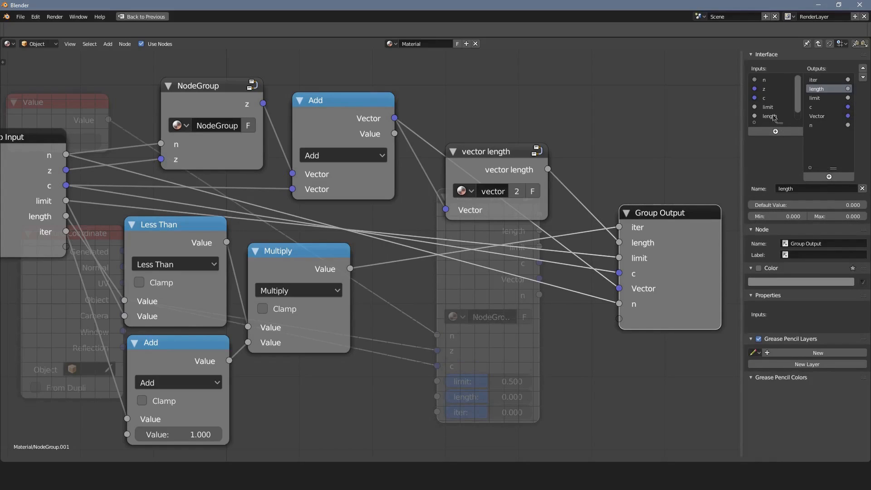
left_click_drag(781, 123, 778, 177)
left_click(823, 125)
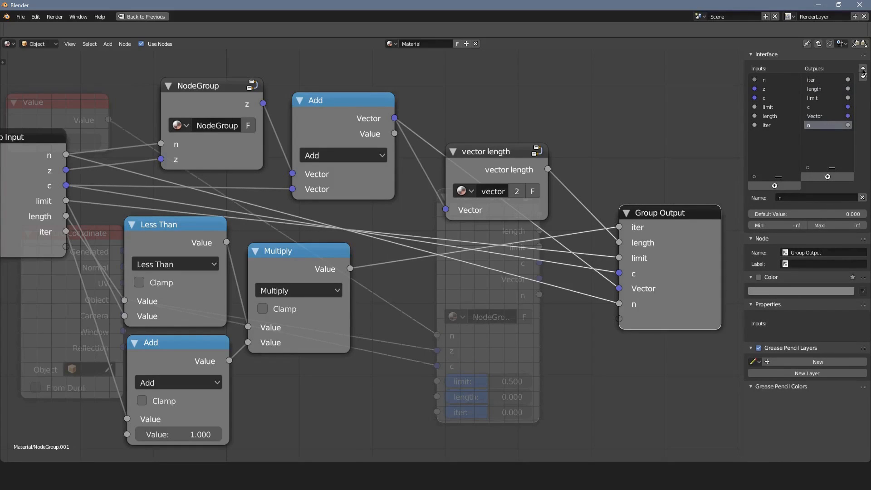
left_click(863, 69)
left_click(863, 68)
left_click(863, 68)
Rename the Vector group output as z and move it to second place, directly after n.
left_click(863, 69)
left_click(863, 68)
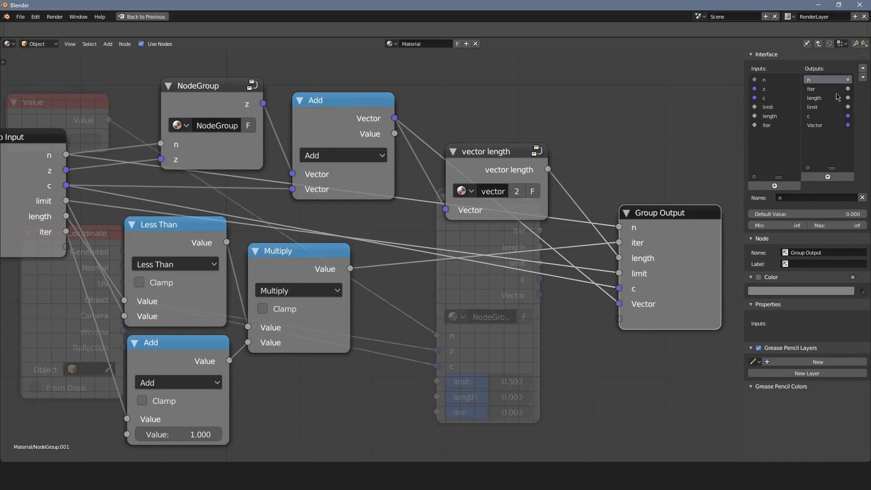
double_click(822, 125)
type("z")
key("Return")
left_click(863, 69)
triple_click(863, 69)
Reorder the remaining group outputs so that c, limit, length and iter follow z in that order.
left_click(822, 125)
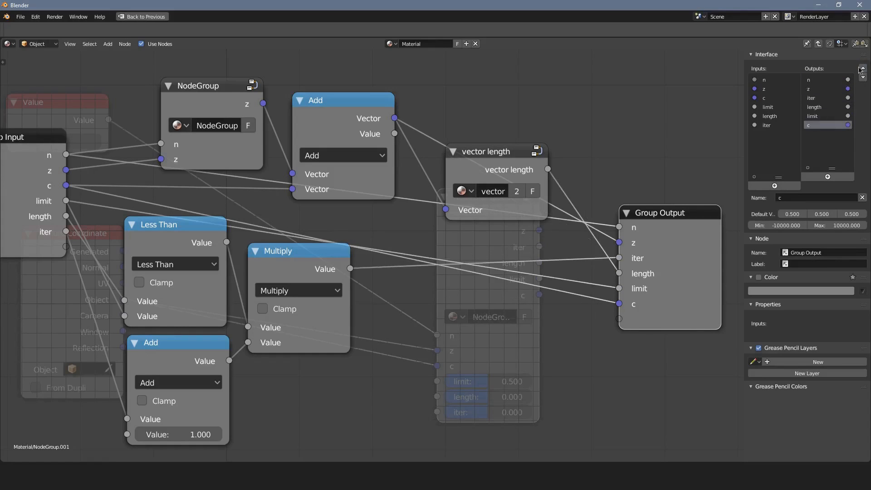
triple_click(863, 68)
left_click(826, 108)
left_click(863, 77)
left_click(862, 77)
left_click(833, 109)
left_click(862, 77)
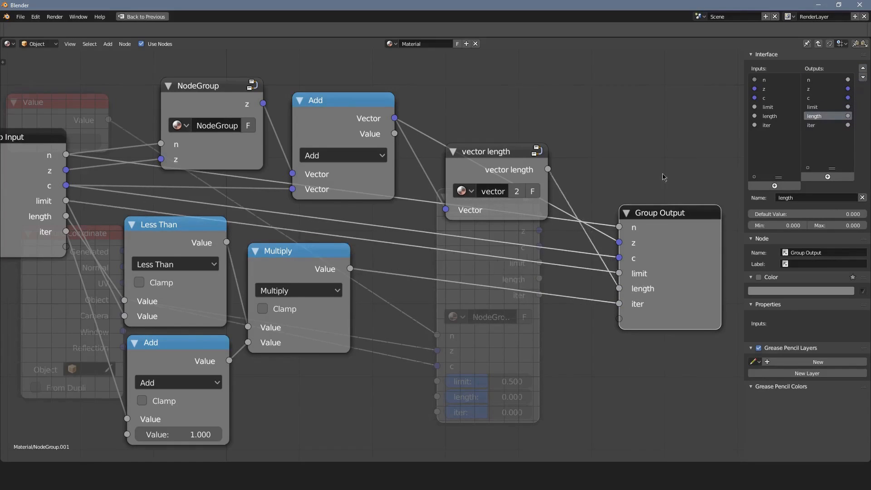
Leave the group and duplicate the NodeGroup.001 iteration node, placing the copy to its right.
scroll(635, 213, "down", 5)
left_click_drag(580, 279, 590, 248)
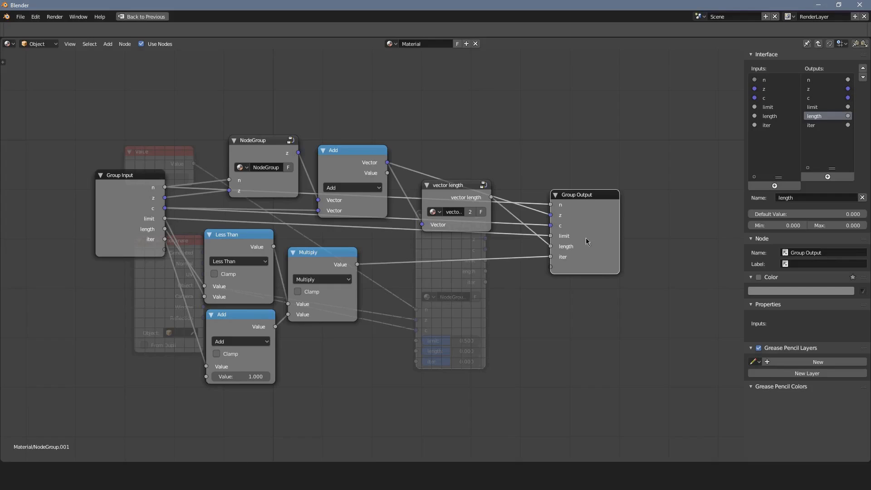
key("Tab")
left_click_drag(452, 260, 363, 188)
left_click(363, 189)
scroll(362, 188, "up", 1)
key("shift+d")
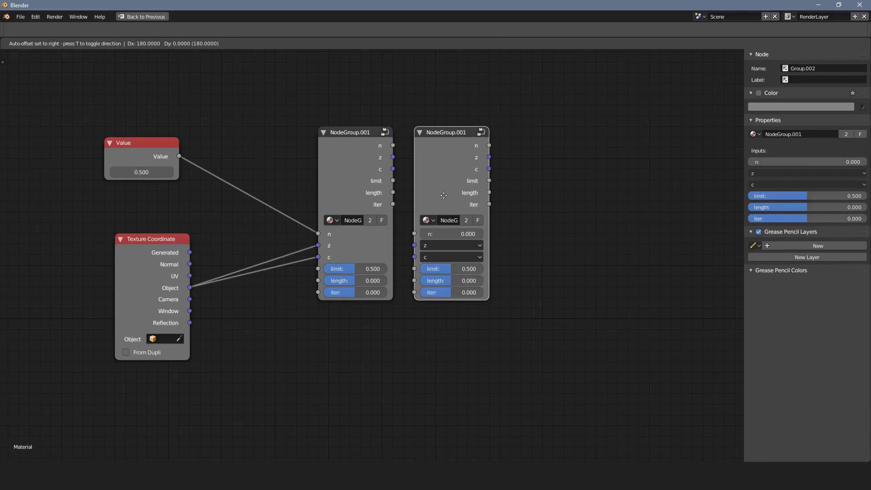
left_click(482, 215)
Connect the first iteration node's n, z, c, limit, length and iter outputs to the matching inputs of the second.
left_click_drag(393, 145, 457, 266)
left_click_drag(392, 169, 454, 294)
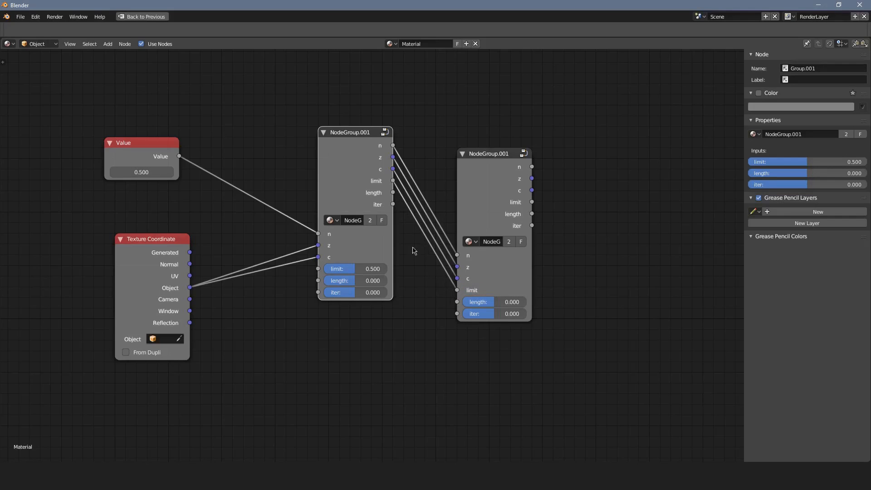
left_click_drag(393, 193, 457, 302)
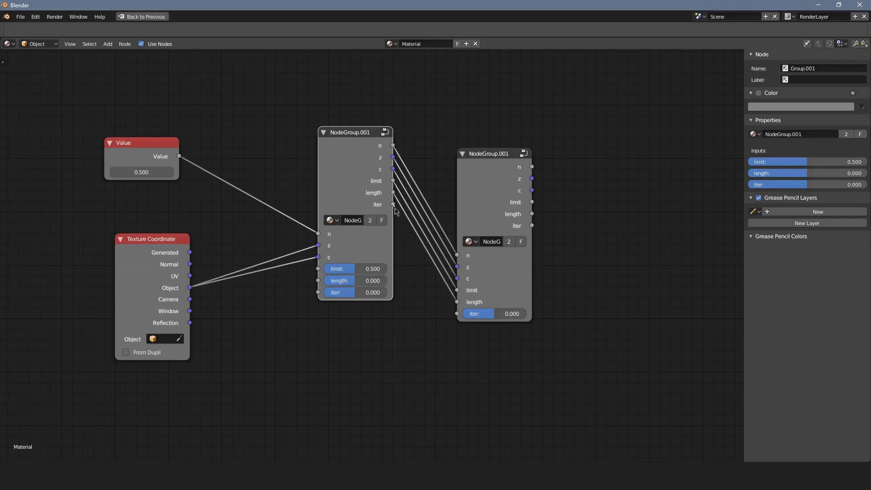
left_click_drag(394, 206, 456, 313)
Move the second iteration node close beside the first and duplicate it to its right as a third iteration.
left_click_drag(482, 196, 430, 172)
key("shift+d")
left_click(515, 172)
Connect all six outputs of the second iteration node to the matching inputs of the third and place it close beside the second.
left_click_drag(478, 145, 494, 257)
left_click_drag(497, 203, 526, 194)
left_click_drag(478, 145, 514, 241)
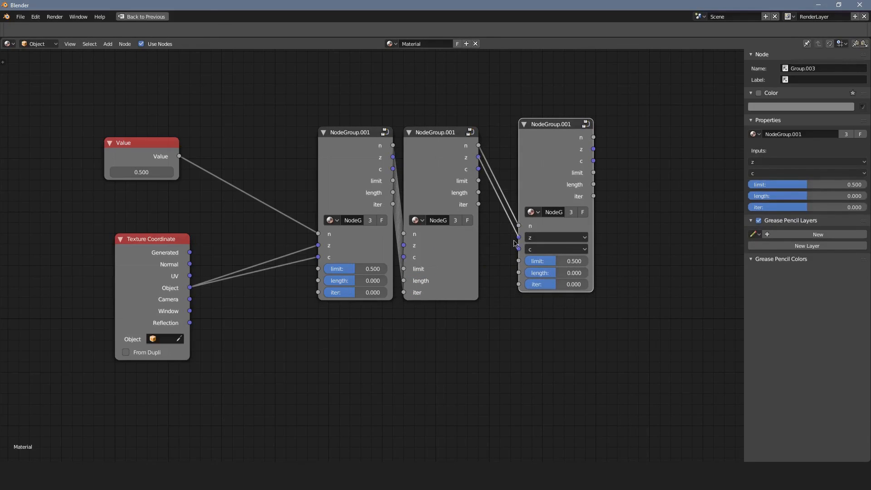
left_click_drag(478, 169, 518, 261)
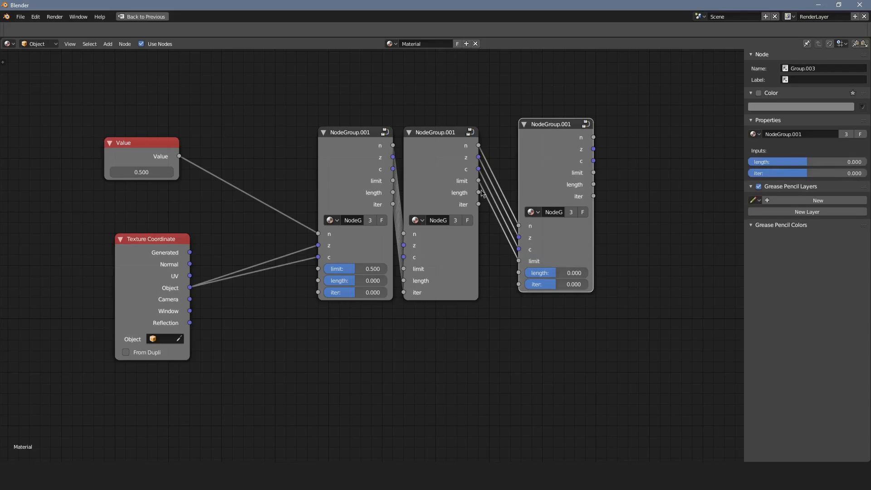
left_click_drag(481, 193, 519, 284)
left_click_drag(544, 180, 514, 189)
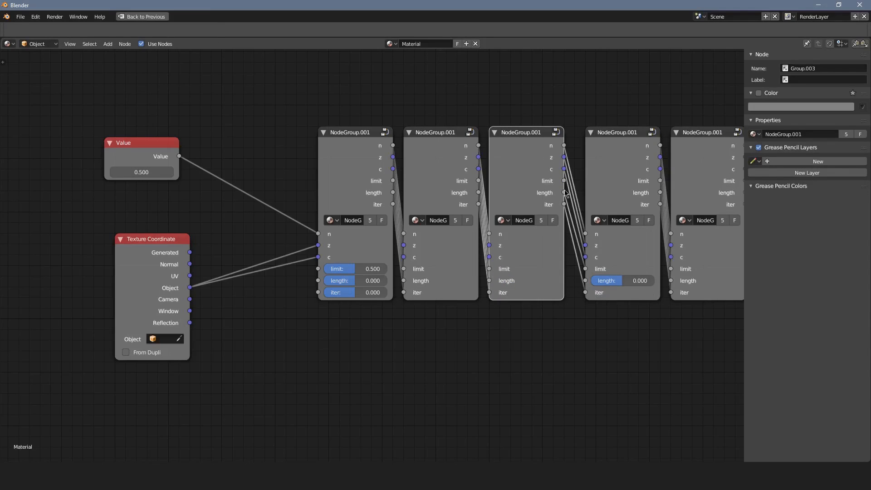
Add a fourth and a fifth NodeGroup.001 iteration to the chain, each with all six inputs linked from the previous node.
left_click_drag(628, 177, 637, 93)
left_click_drag(570, 188, 620, 274)
right_click(620, 274)
middle_click_drag(686, 275, 544, 266)
middle_click_drag(608, 255, 475, 264)
Add a Volume Scatter shader beyond the fifth iteration and connect that iteration's iter output to its Density input.
key("shift+a")
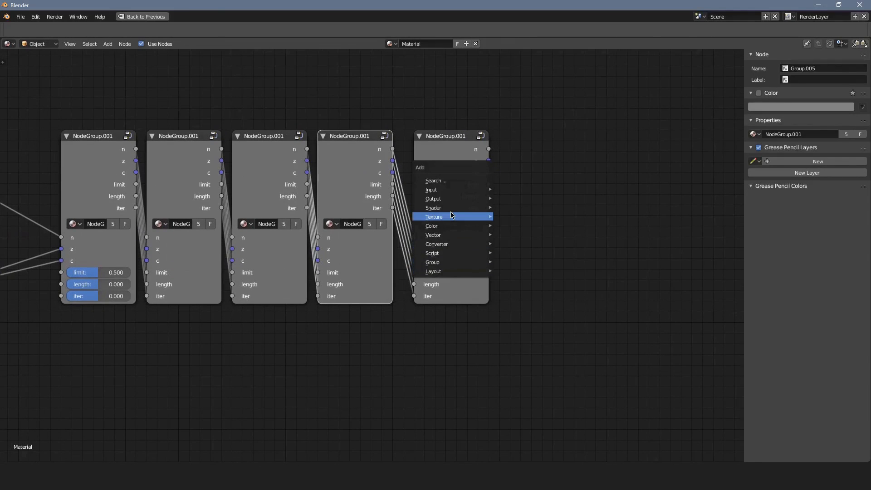
mouse_move(472, 208)
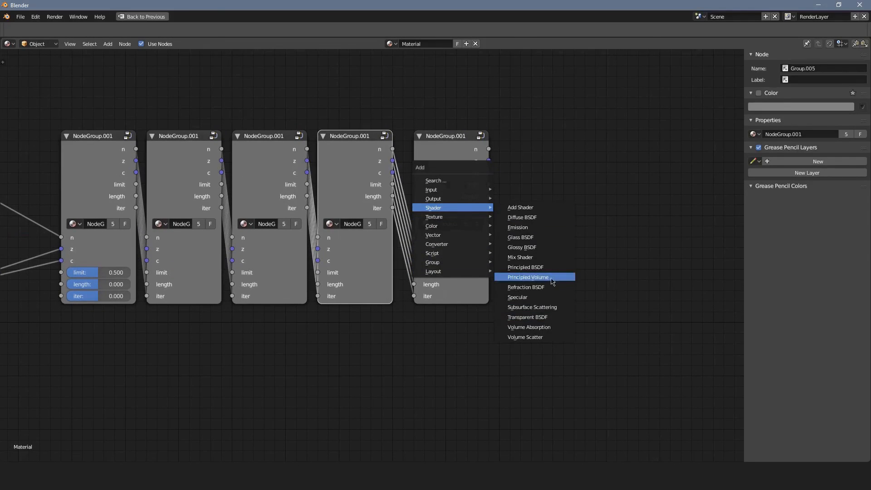
left_click(526, 337)
left_click(555, 165)
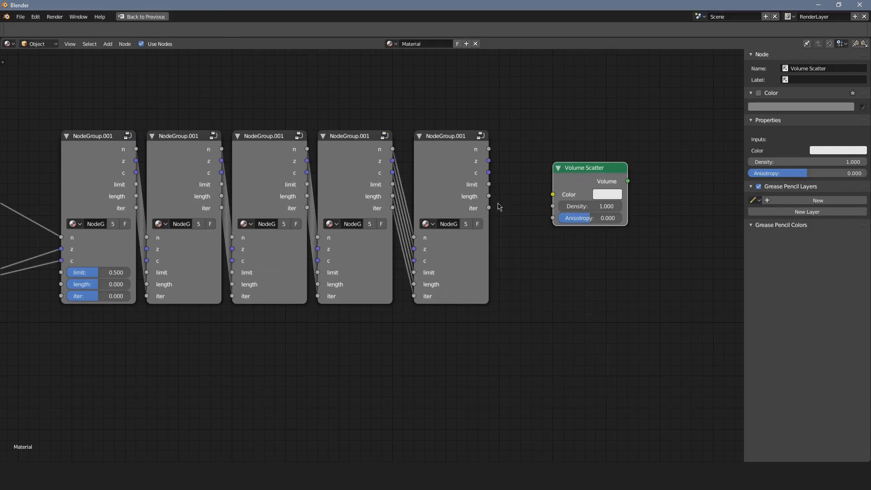
left_click_drag(489, 208, 553, 207)
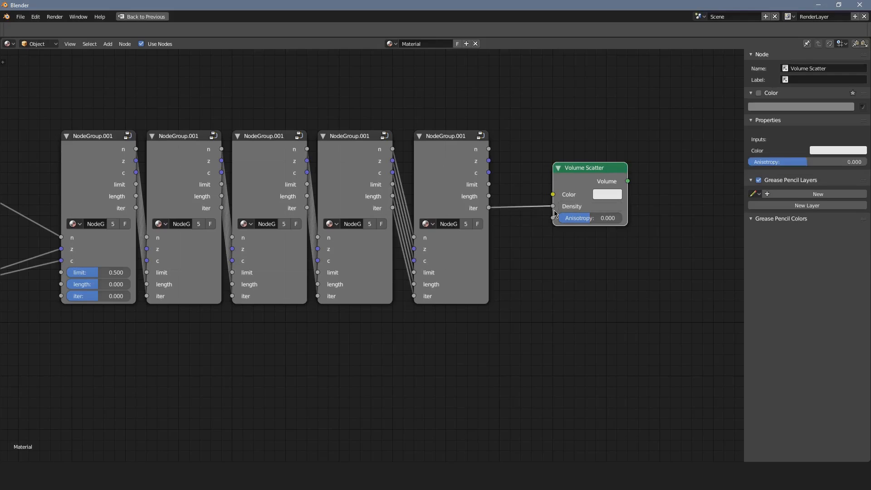
Delete the leftover node and bring the Material Output beside the Volume Scatter, linking their Volume sockets.
scroll(502, 244, "down", 2)
left_click(630, 211)
key("x")
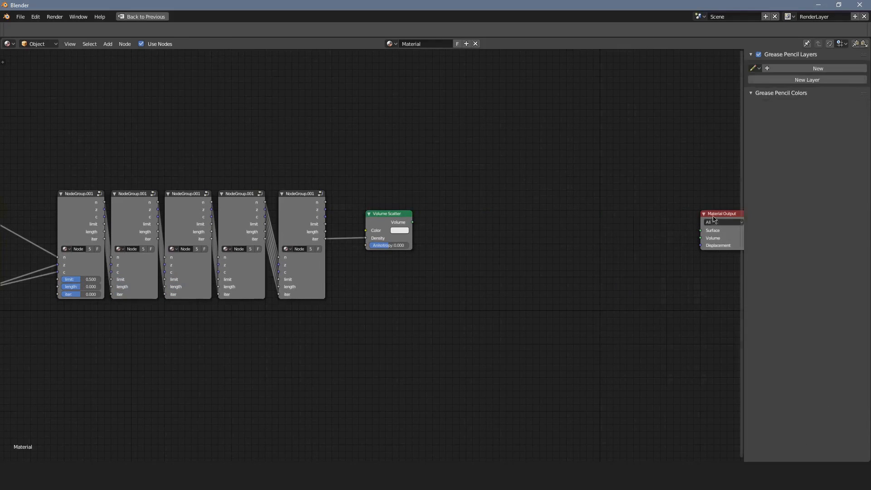
left_click_drag(706, 212, 476, 222)
scroll(442, 203, "up", 2)
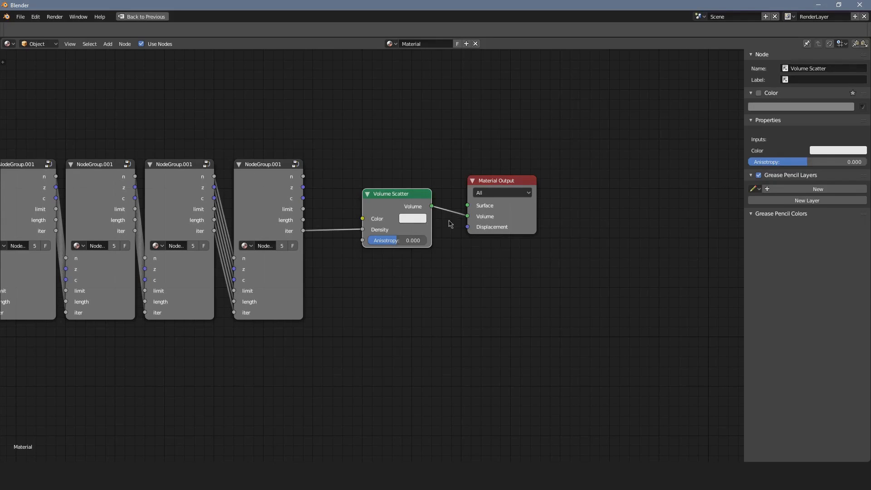
Set the Value node that feeds the first iteration's n input to 8.
scroll(581, 237, "down", 5)
middle_click_drag(390, 218, 578, 258)
scroll(577, 258, "up", 2)
scroll(577, 258, "down", 3)
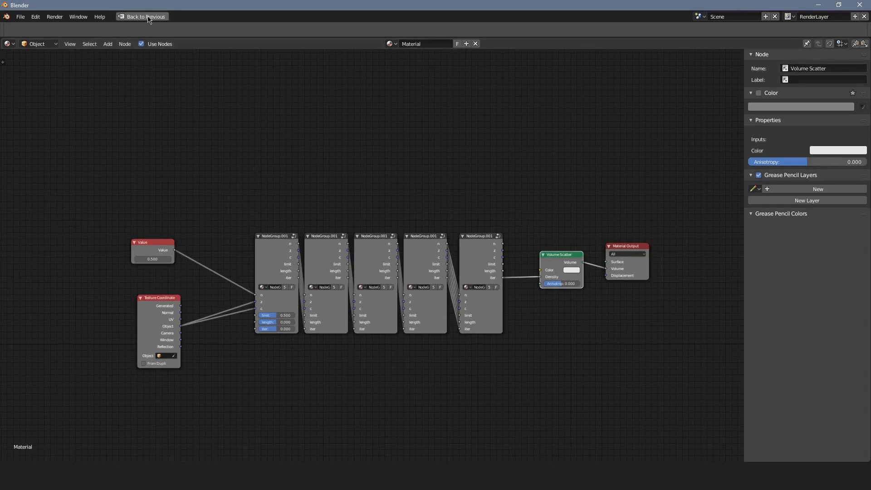
scroll(113, 272, "up", 2)
left_click(48, 260)
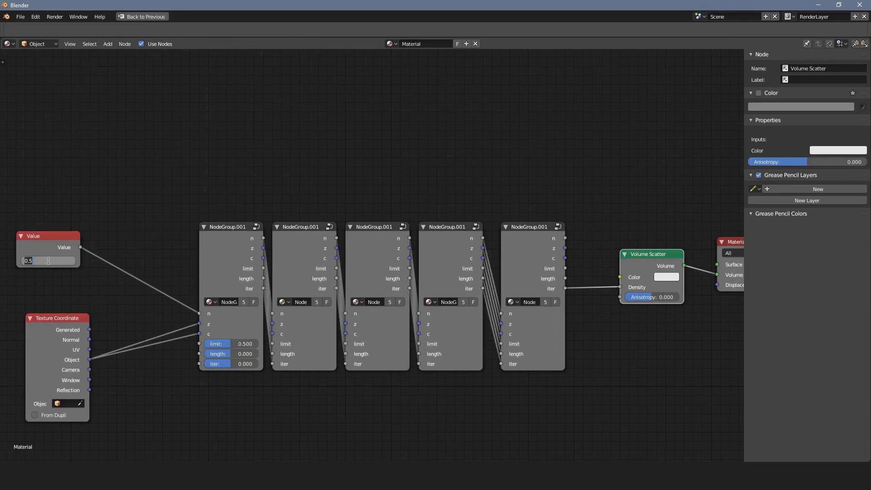
type("8")
key("Return")
Duplicate the Value node below the Texture Coordinate node and connect the copy to the first iteration's limit input.
scroll(111, 295, "up", 2)
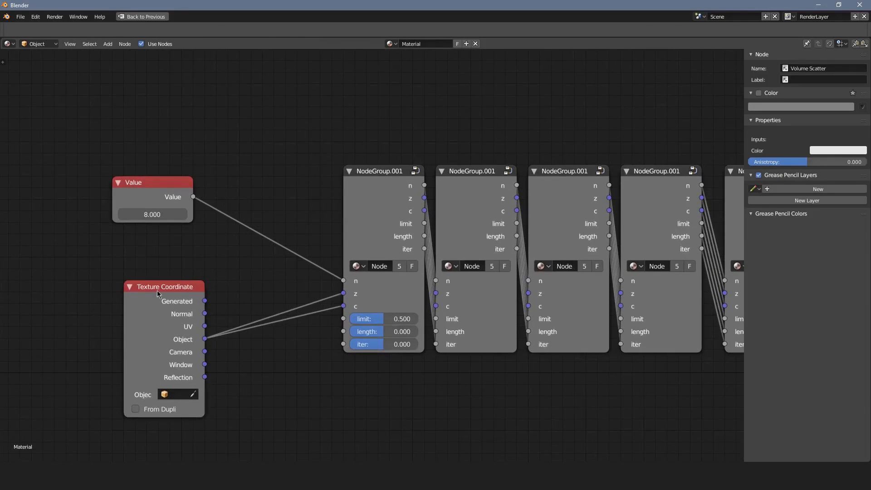
left_click_drag(157, 290, 137, 245)
left_click(158, 181)
key("shift+d")
left_click(231, 348)
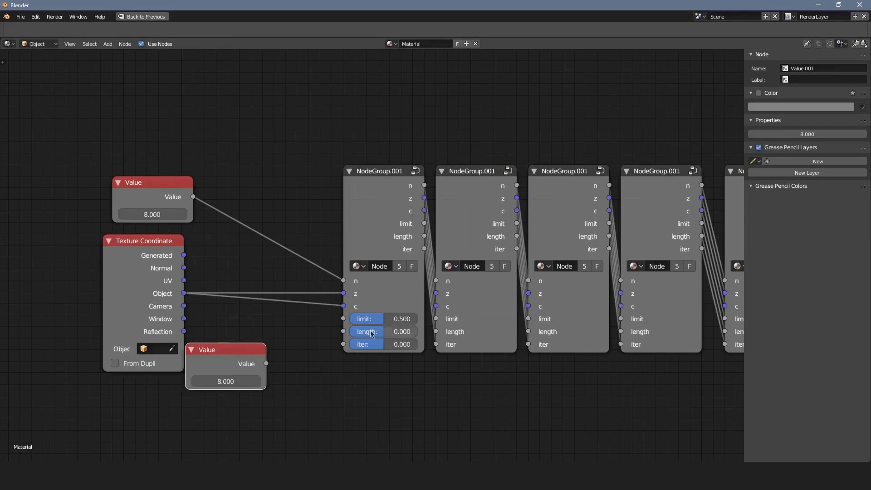
left_click_drag(389, 327, 367, 317)
right_click(367, 316)
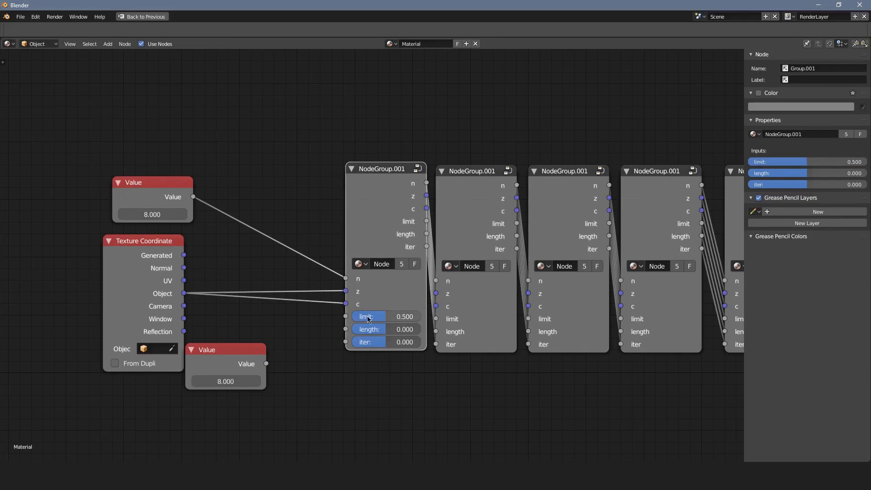
left_click_drag(226, 363, 346, 317)
Set the Value node that feeds the limit input to 2.
double_click(249, 383)
type("2")
key("Return")
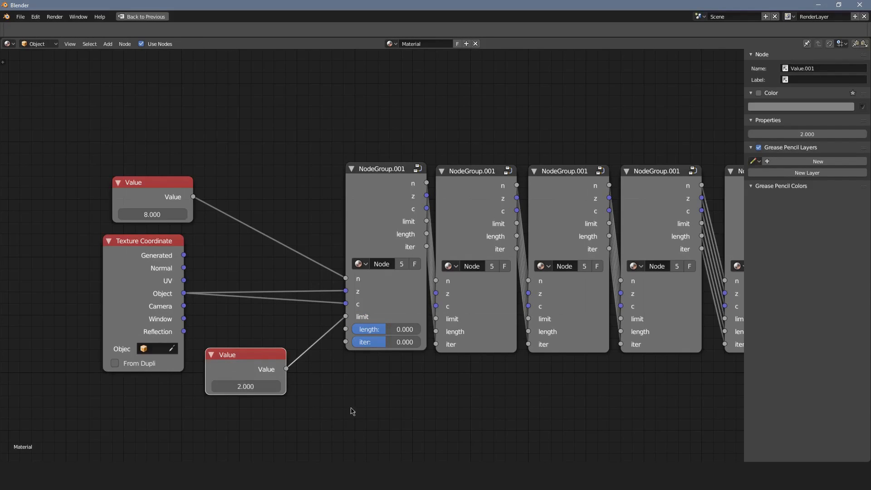
left_click_drag(270, 385, 300, 386)
key("ctrl+z")
Return from the maximized node editor to the full layout and enlarge the 3D viewport above the nodes.
scroll(484, 338, "down", 6)
middle_click_drag(531, 320, 400, 326)
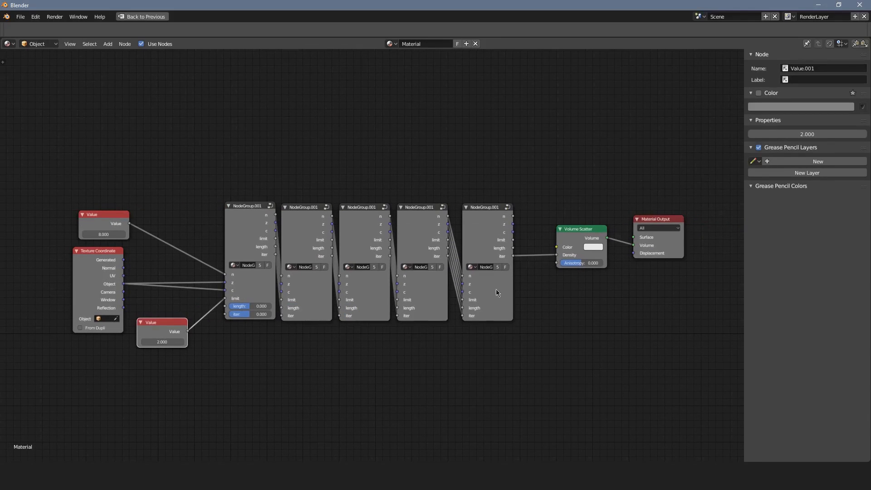
left_click(142, 16)
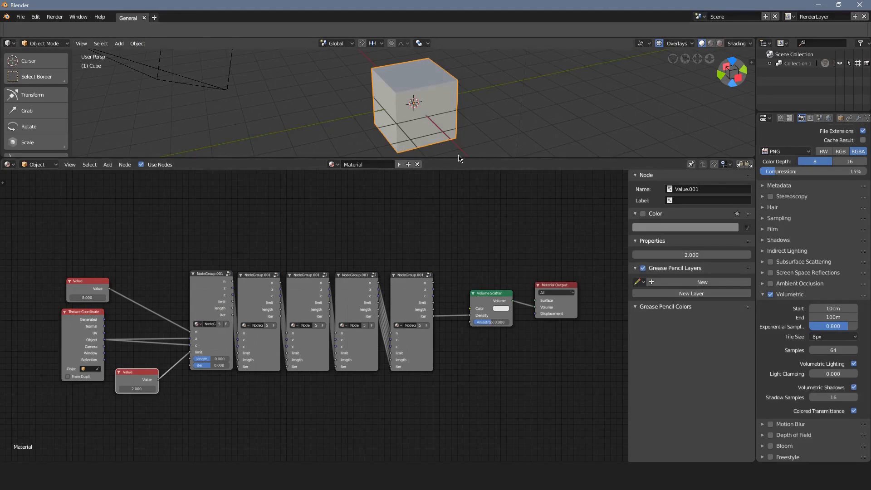
left_click_drag(458, 159, 457, 303)
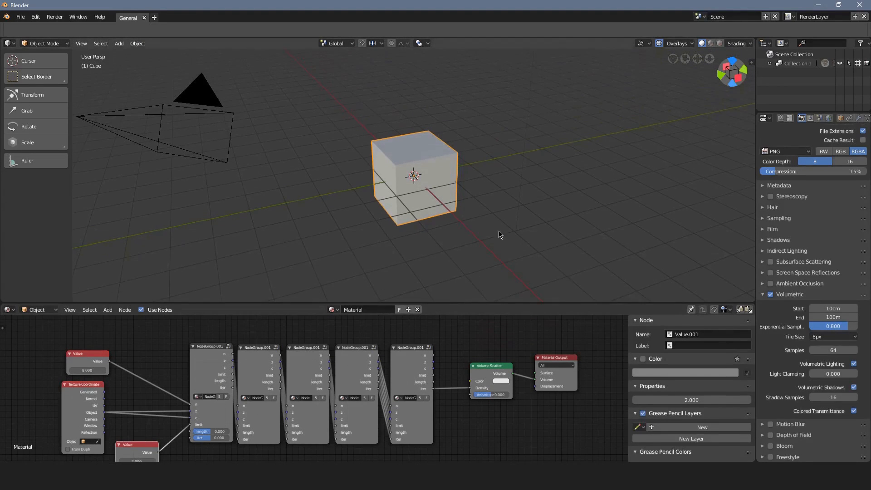
Switch the 3D viewport to rendered shading and view the cube's volume up close.
middle_click_drag(499, 235, 507, 208)
key("shift+z")
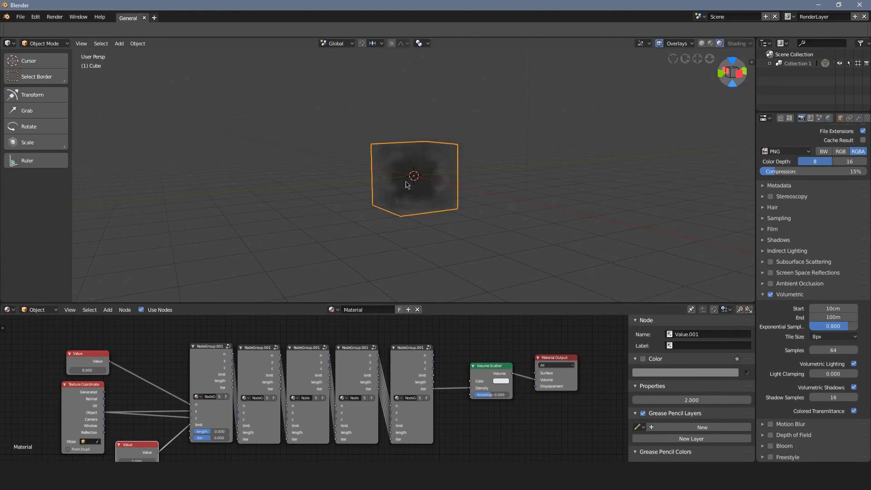
scroll(413, 177, "up", 7)
middle_click_drag(413, 177, 548, 213)
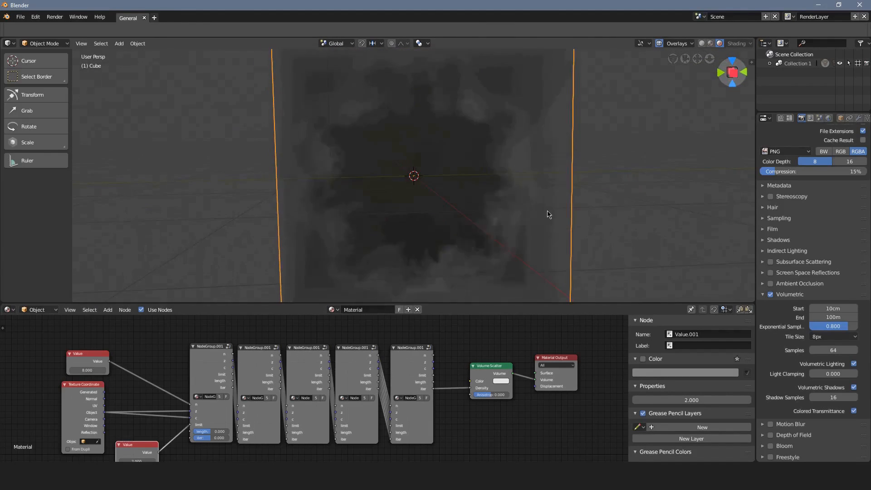
Scale the cube up uniformly by a factor of about 1.243.
key("s")
left_click(581, 211)
scroll(580, 211, "down", 12)
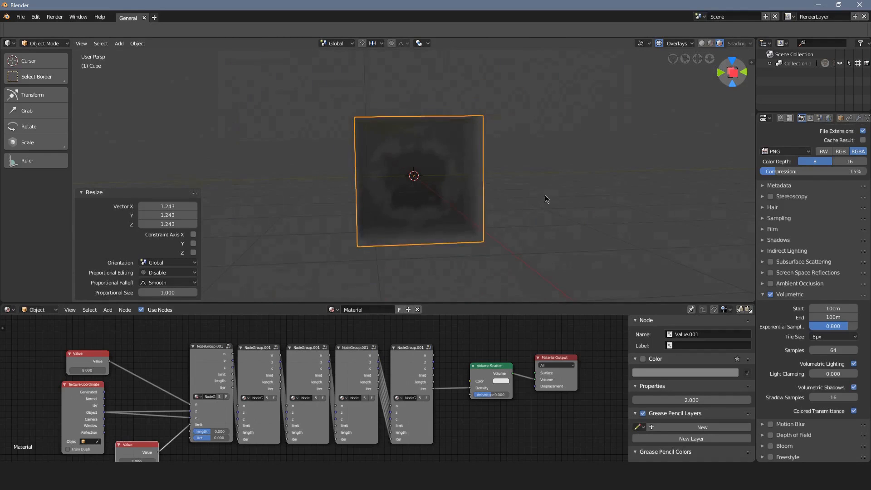
Move the lamp to the cube by about -56.1 cm, -1.33 m, -4.99 m, plus a shift of about -16.3 cm, -1.49 m, -8.56 cm.
right_click(387, 94)
key("g")
left_click(407, 156)
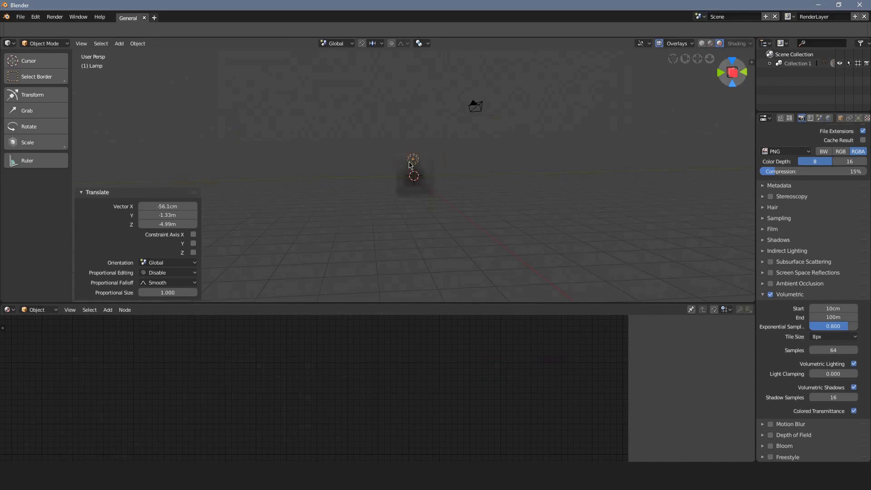
scroll(408, 159, "up", 5)
key("g")
left_click(497, 151)
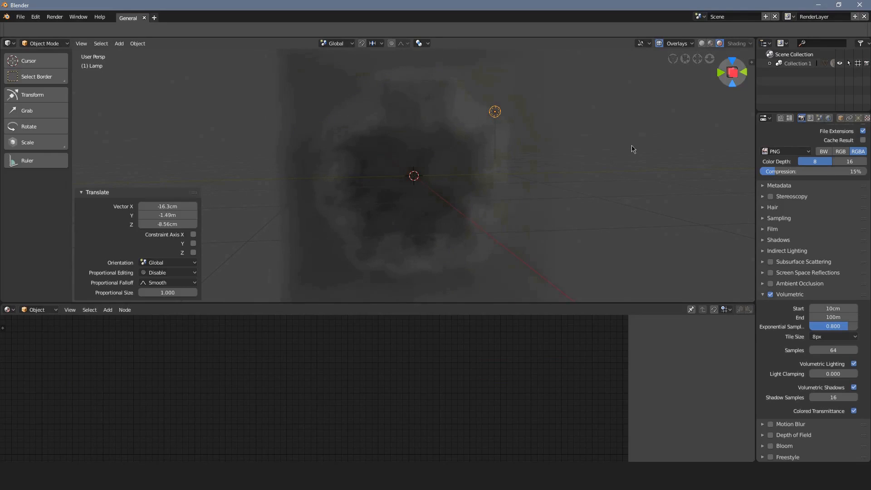
Set the lamp's light energy to 100.
left_click(858, 118)
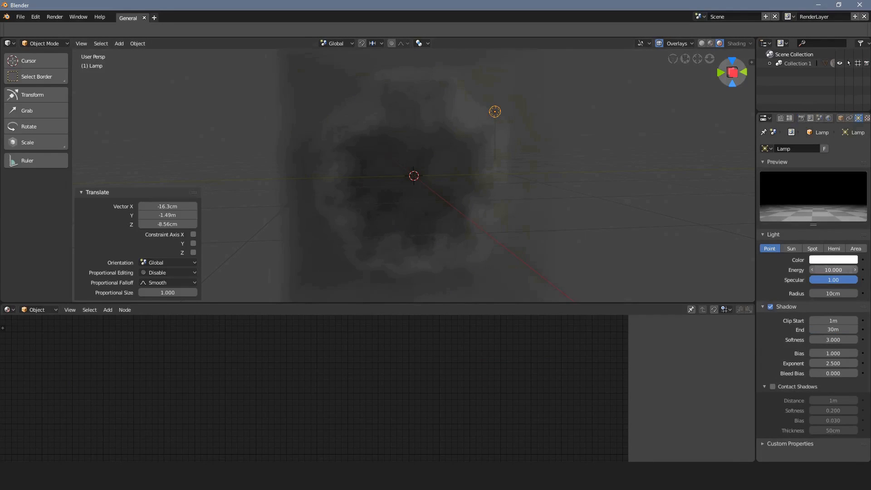
left_click(832, 269)
type("100")
key("Return")
Select the cube and inspect its lit volume up close and from different sides.
middle_click_drag(346, 156, 464, 209)
scroll(401, 193, "up", 2)
middle_click_drag(396, 204, 355, 181)
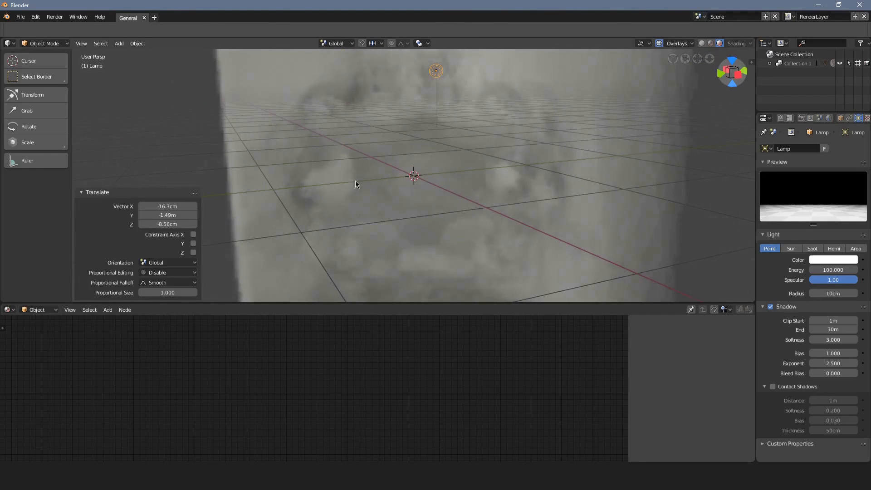
left_click(377, 183)
scroll(342, 162, "down", 4)
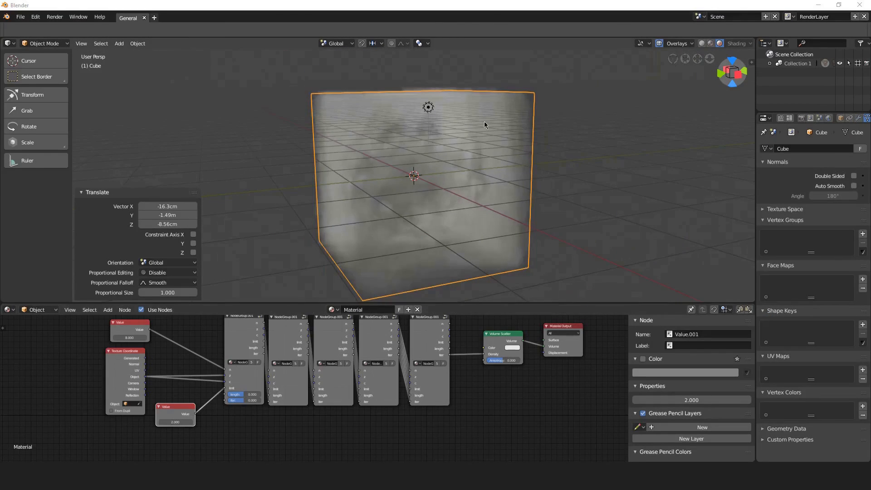
middle_click_drag(428, 140, 478, 139)
scroll(527, 363, "up", 3)
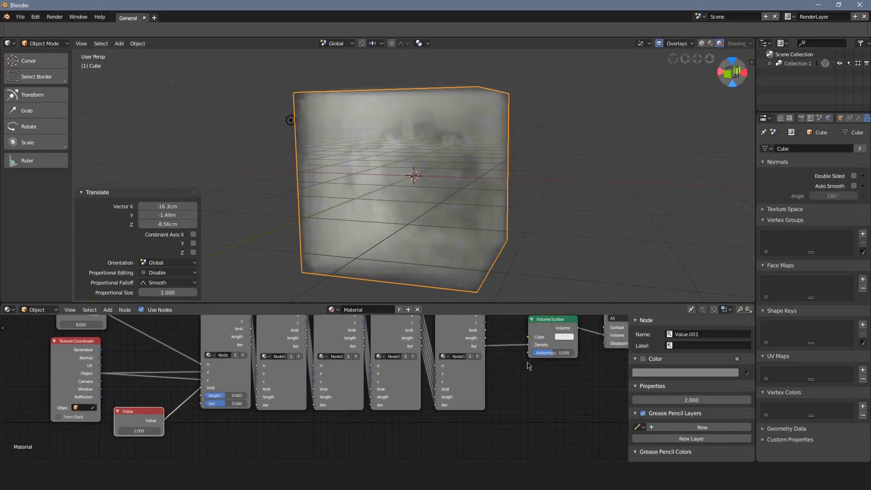
Move the Volume Scatter and Material Output nodes together away from the fifth iteration to make room between them.
middle_click_drag(529, 354, 385, 371)
middle_click_drag(466, 366, 416, 390)
left_click(435, 384)
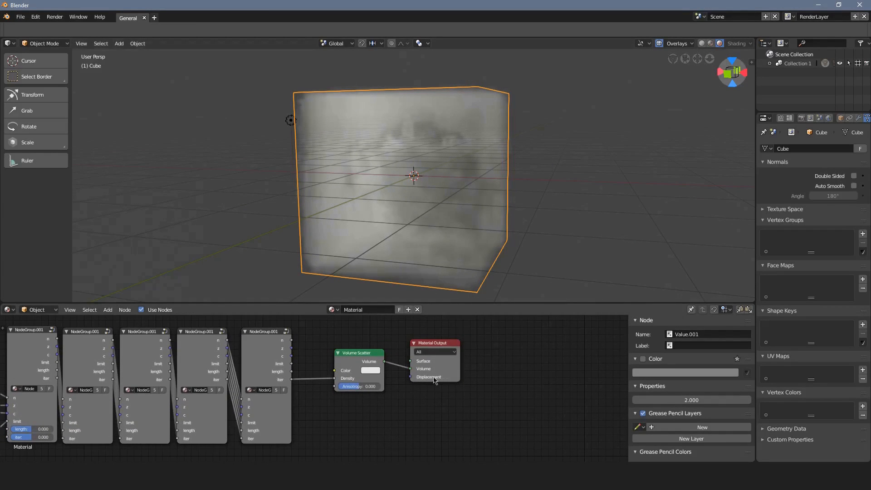
key("c")
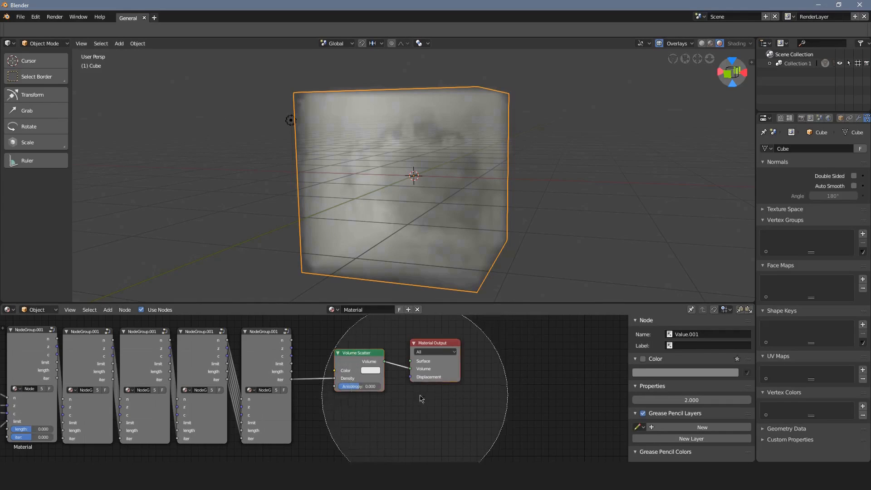
right_click(417, 394)
key("g")
left_click(508, 392)
Add a Math node between the last iteration and the Volume Scatter and set its operation to Greater Than.
key("shift+a")
mouse_move(342, 432)
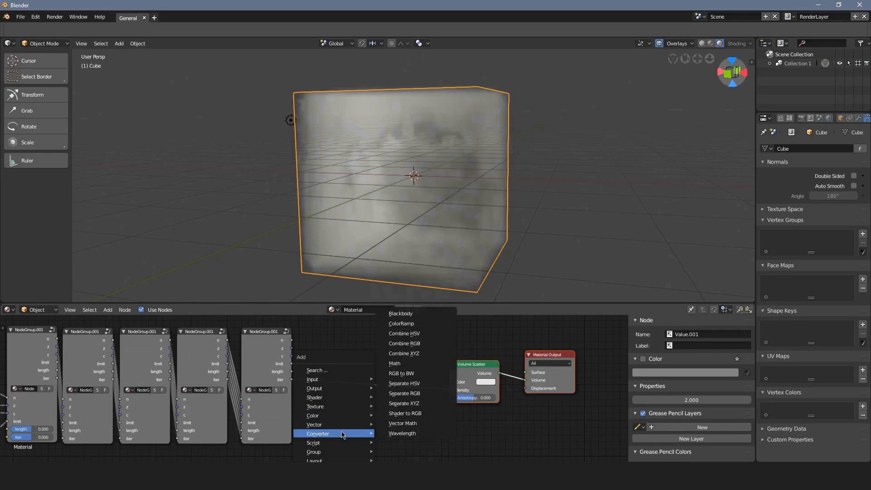
left_click(424, 366)
left_click(344, 407)
scroll(356, 422, "up", 4)
middle_click_drag(356, 425, 356, 389)
left_click(374, 404)
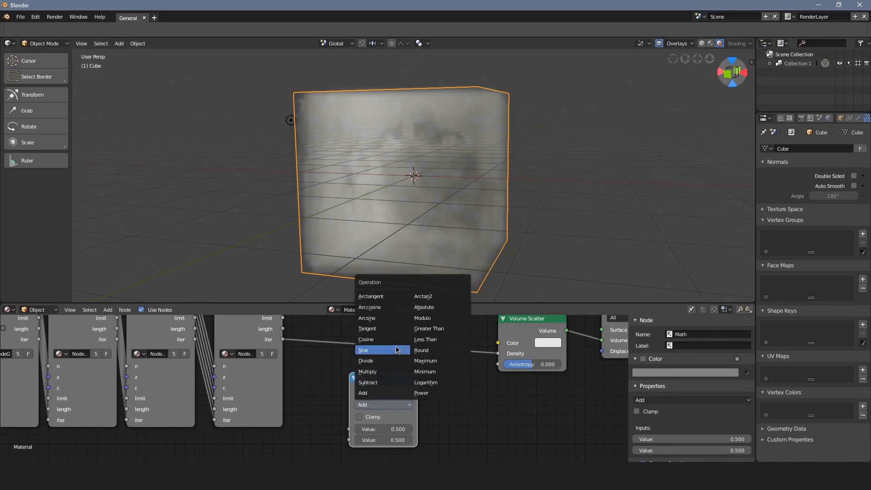
left_click(452, 331)
Connect the last iteration's iter output to the first Value input of the Greater Than node.
scroll(441, 350, "down", 4)
middle_click_drag(440, 352, 406, 399)
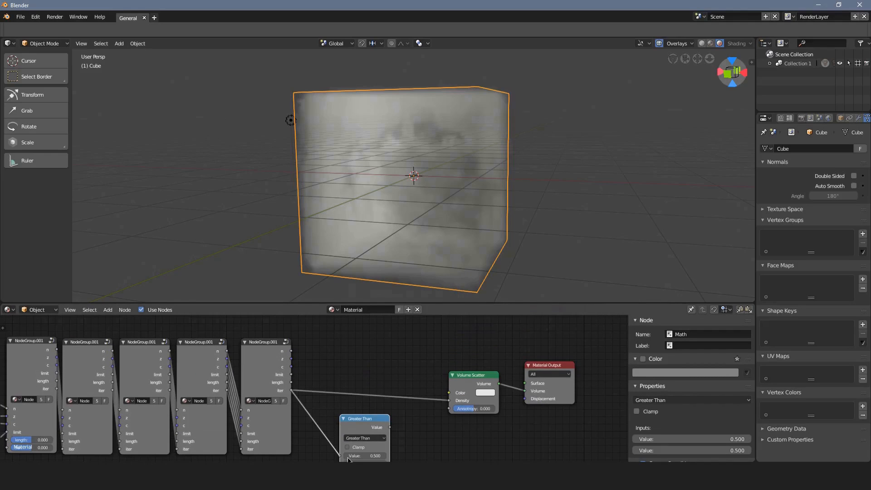
left_click_drag(347, 460, 347, 458)
middle_click_drag(383, 437, 370, 405)
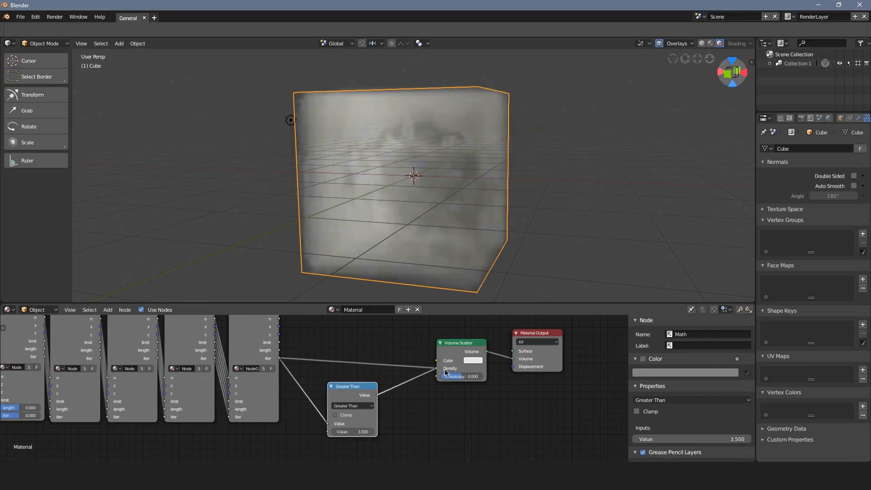
Connect the Greater Than node's Value output to the Volume Scatter's Density input and view the result from the side.
left_click_drag(445, 372, 445, 371)
middle_click_drag(439, 244, 556, 177)
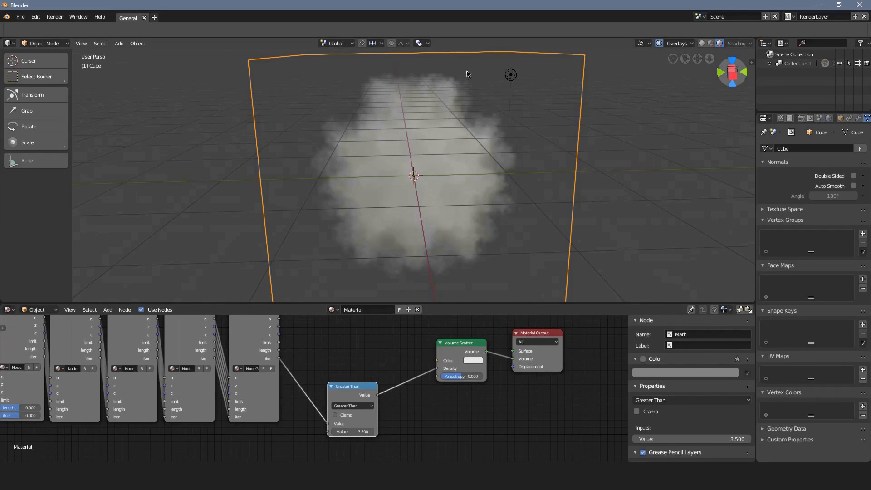
Show the render's Volumetric settings and inspect the thresholded volume from several sides and close up.
left_click(801, 118)
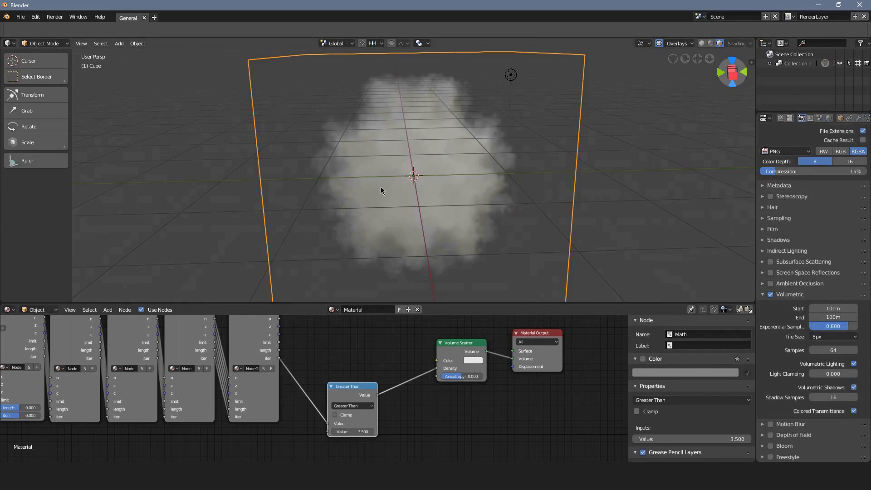
middle_click_drag(383, 191, 388, 213)
scroll(404, 123, "up", 2)
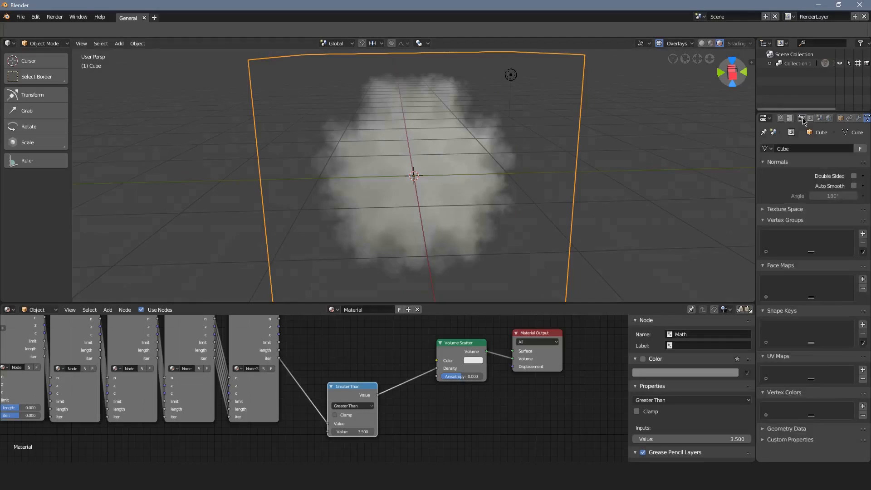
left_click(801, 118)
middle_click_drag(384, 187, 486, 193)
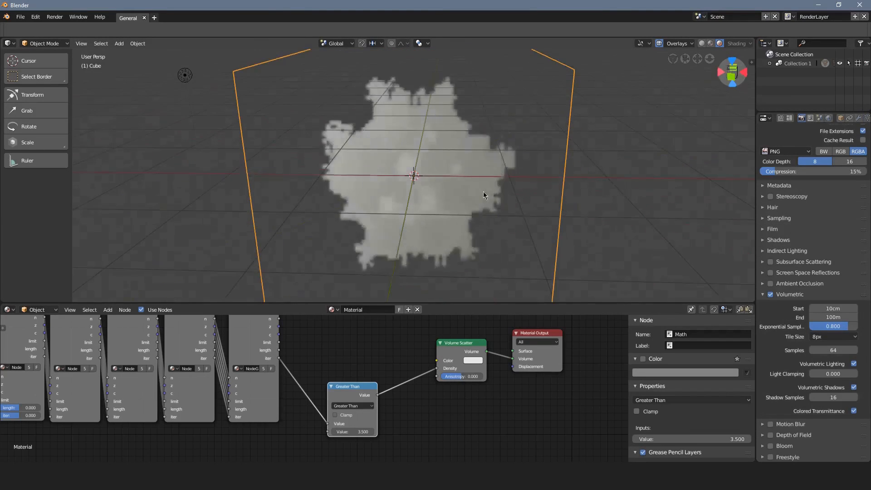
scroll(405, 123, "up", 2)
scroll(356, 147, "up", 5)
middle_click_drag(110, 160, 150, 109, "shift")
scroll(445, 203, "down", 6)
In camera view, select the camera and move it along its local Z axis closer to the volume.
key("KP_0")
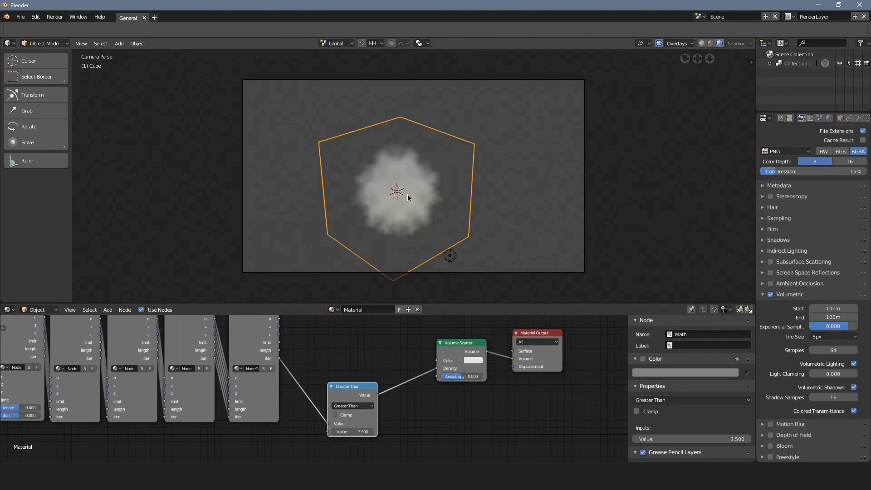
right_click(476, 273)
key("g")
key("z")
key("z")
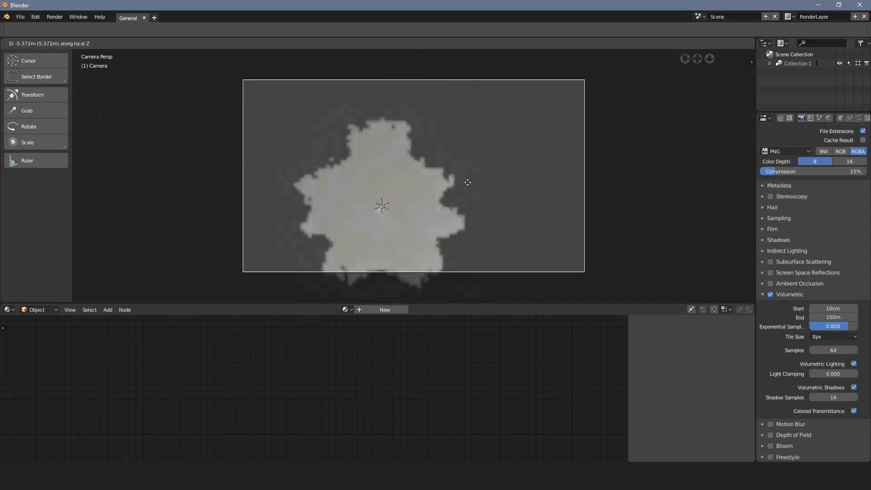
left_click(461, 189)
Centre the volume in the camera frame by shifting the camera and fine-tuning its distance along local Z.
key("g")
left_click(435, 203)
key("g")
key("z")
key("z")
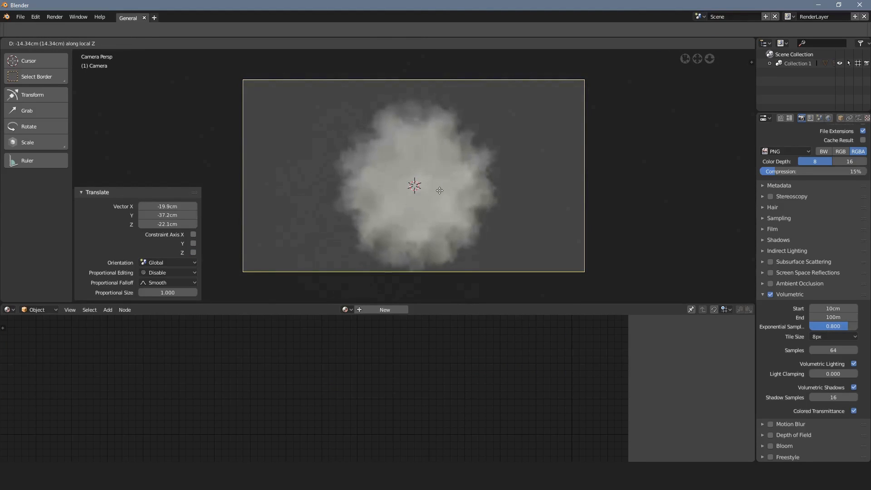
left_click(439, 191)
key("g")
left_click(437, 194)
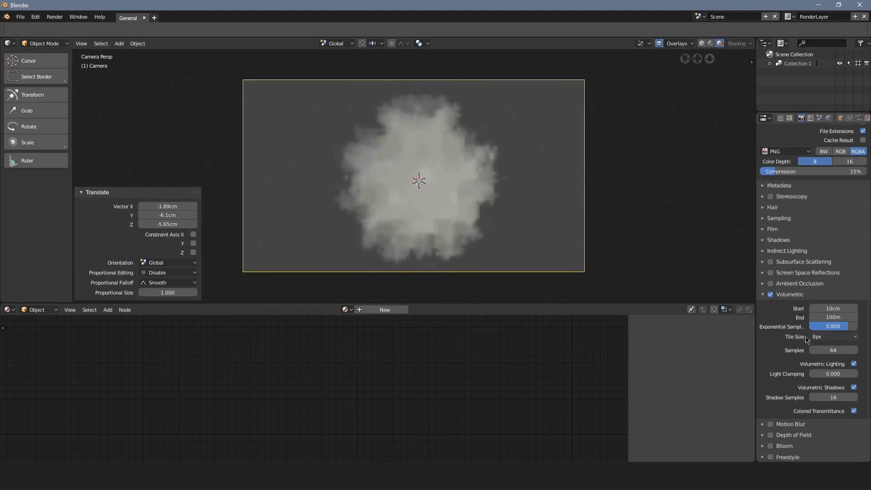
Set the volumetric Tile Size to 2px and examine the volume's finer detail up close.
left_click(826, 340)
left_click(826, 326)
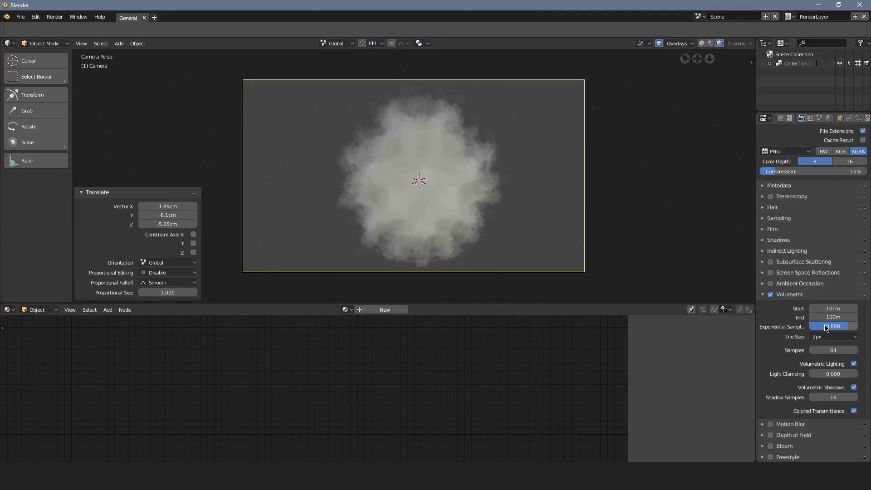
scroll(478, 213, "up", 6)
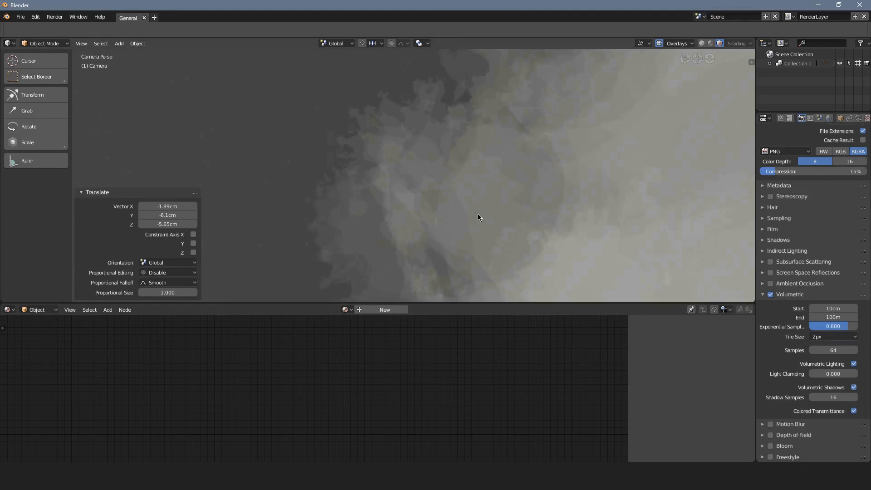
scroll(398, 113, "down", 6)
Select the cube and insert a Math node into the link between the Greater Than and Volume Scatter nodes.
left_click(414, 79)
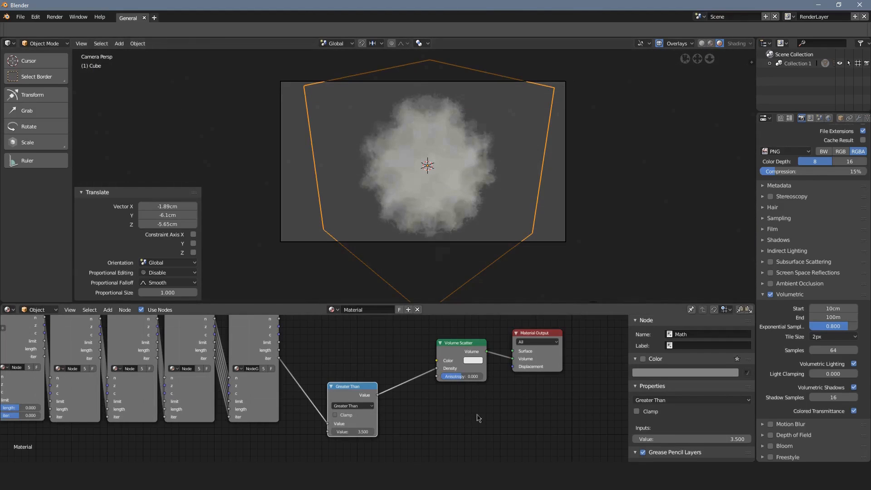
middle_click_drag(438, 398, 422, 383)
key("shift+a")
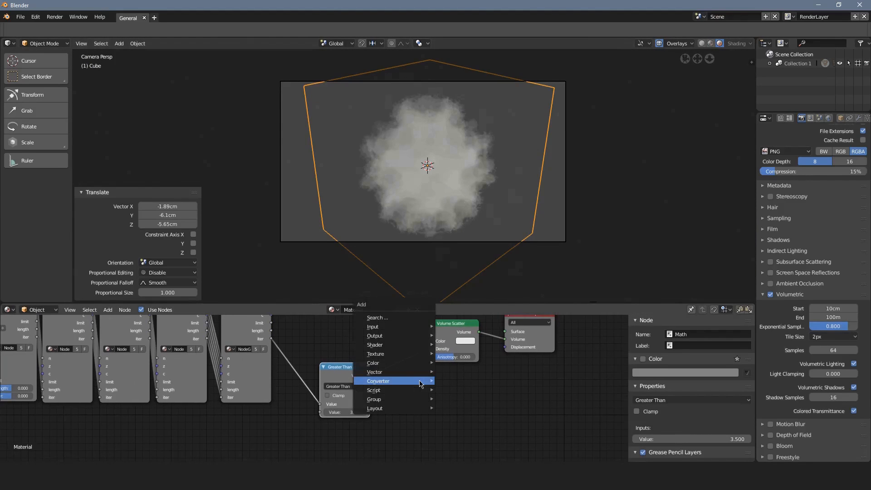
left_click(455, 311)
left_click(424, 363)
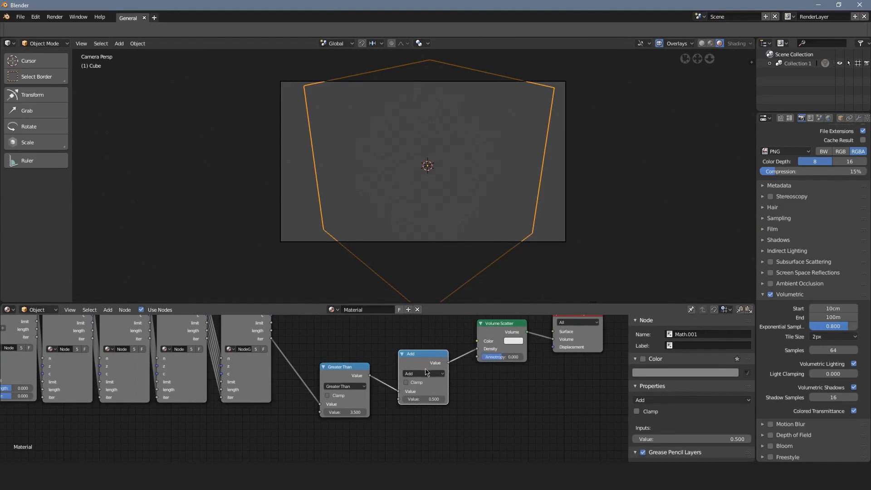
Set the new Math node's operation to Multiply and its second value to 20.7.
left_click(423, 373)
left_click(424, 350)
left_click_drag(426, 398, 436, 399)
scroll(416, 231, "up", 2)
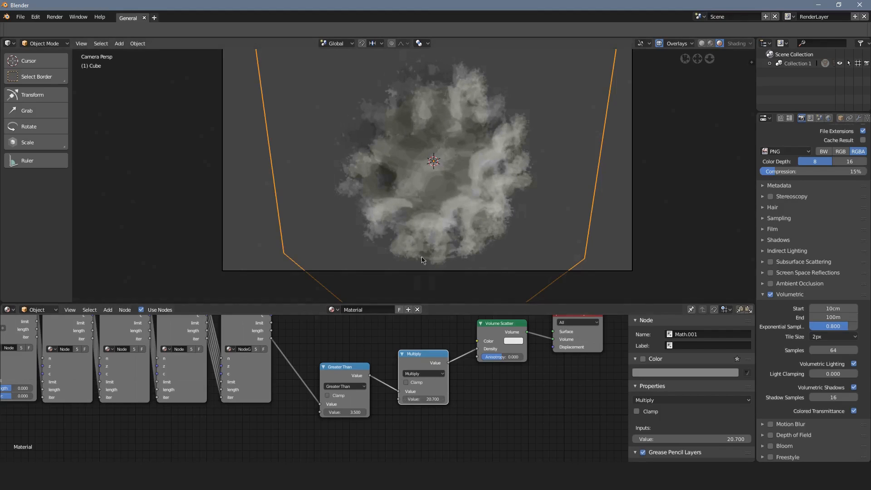
Set the world's background colour to black.
left_click(829, 119)
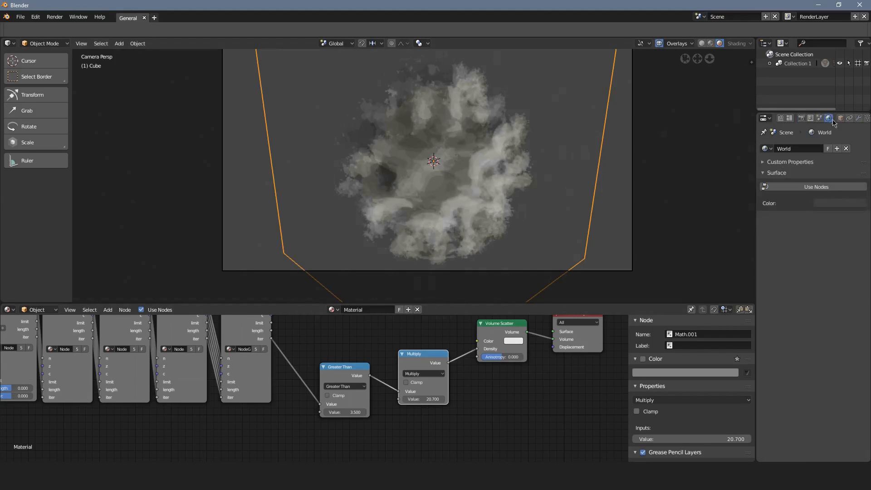
left_click(832, 205)
left_click_drag(857, 130, 856, 153)
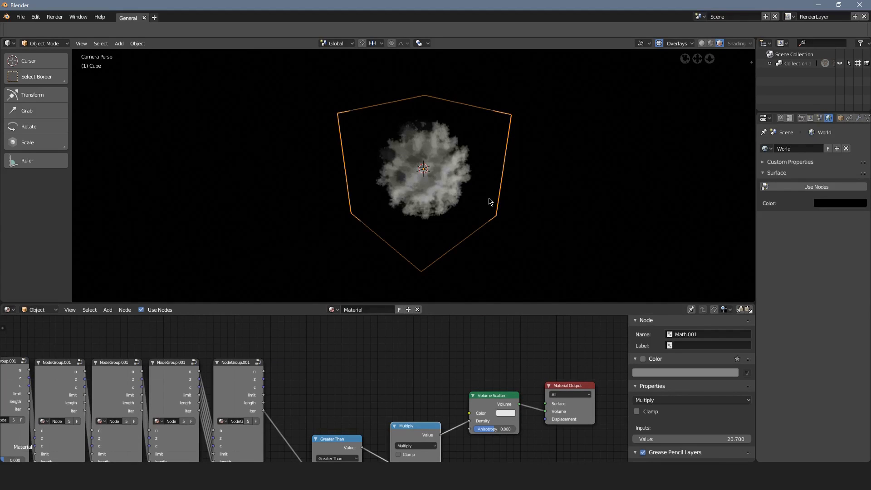
Switch the viewport to solid shading and move the lamp beside the cube, near the camera.
key("shift+z")
left_click_drag(547, 274, 536, 235)
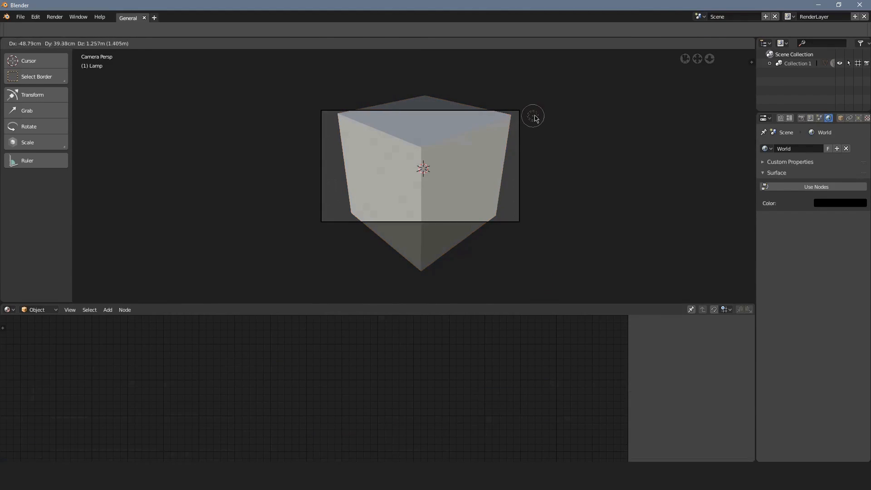
left_click(535, 116)
middle_click_drag(539, 119, 616, 137)
scroll(606, 144, "down", 3)
key("g")
left_click(568, 143)
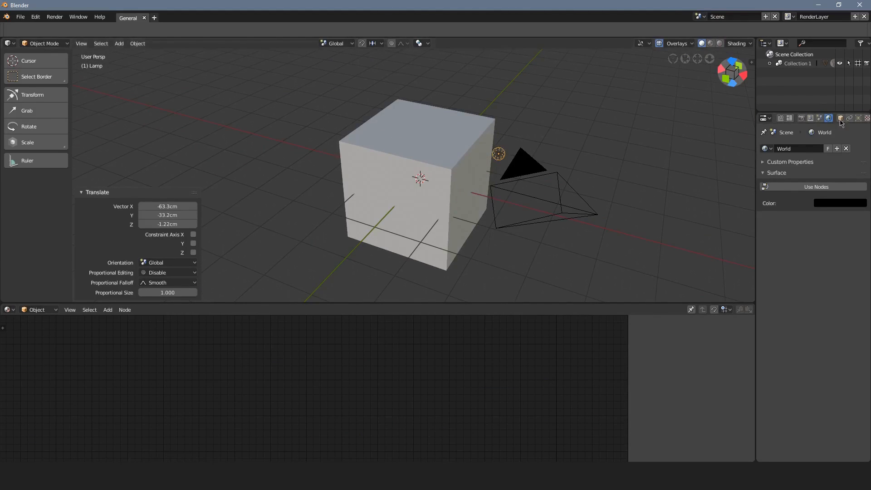
Change the lamp's light type to Area.
left_click(858, 118)
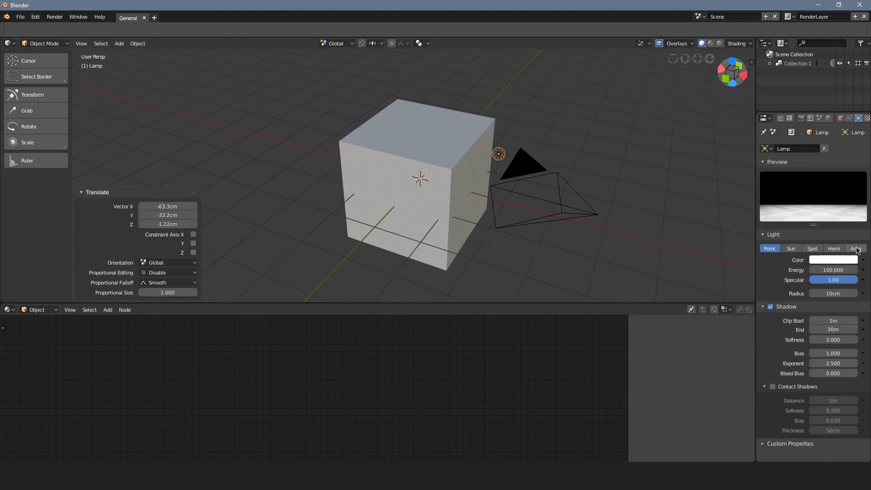
left_click(856, 248)
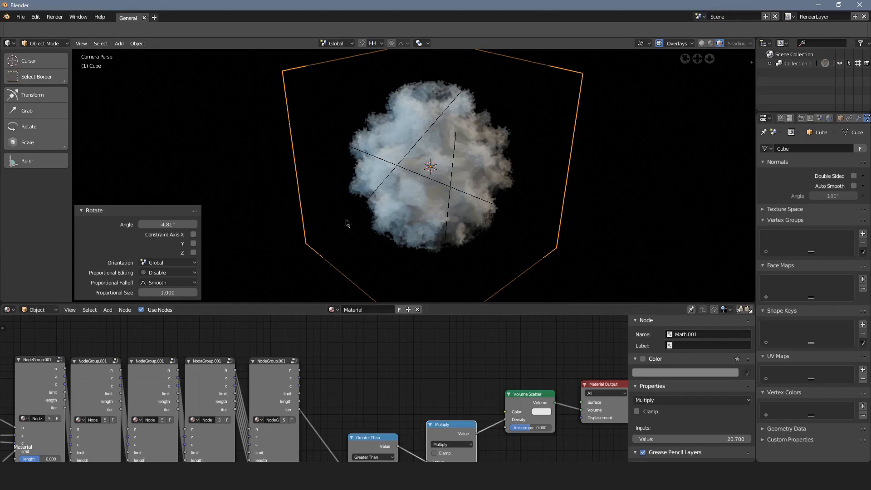
Set the Value node feeding the first iteration's n input to 10.58.
middle_click_drag(490, 355, 282, 377)
scroll(209, 327, "up", 6)
left_click_drag(296, 368, 363, 368)
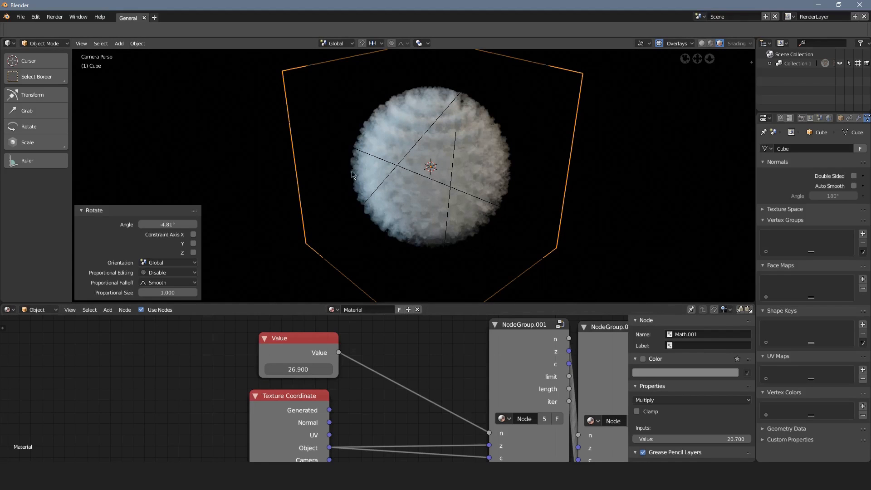
mouse_move(298, 369)
left_mouse_down()
mouse_move(256, 368)
mouse_move(300, 369)
left_mouse_up()
Set the volumetric Start distance to 4.1 m and End distance to 8 m in the render settings.
left_click(801, 118)
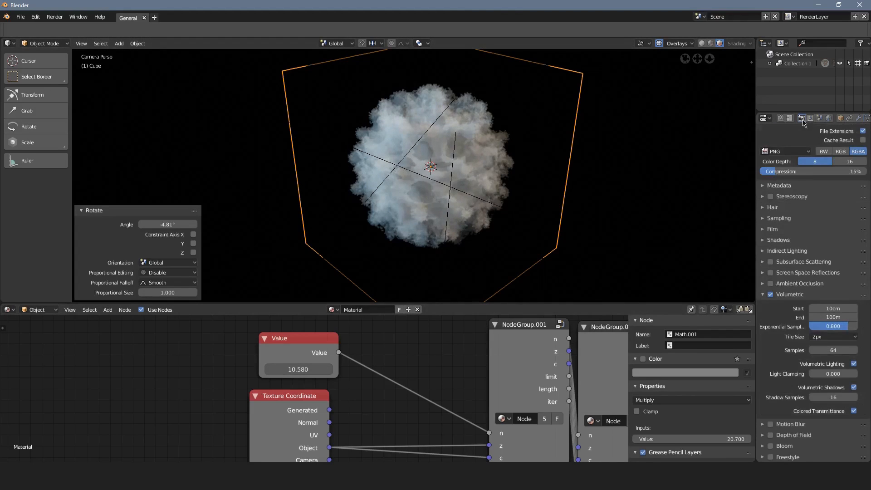
left_click_drag(840, 318, 851, 318)
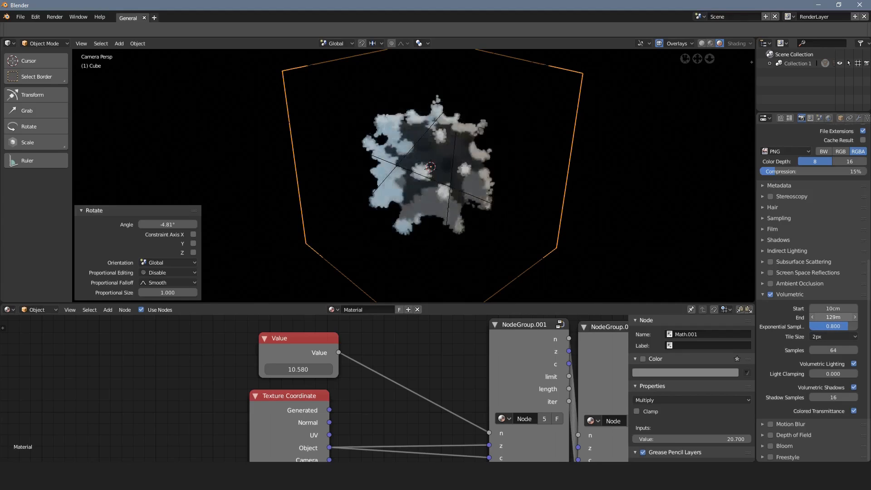
key("ctrl+z")
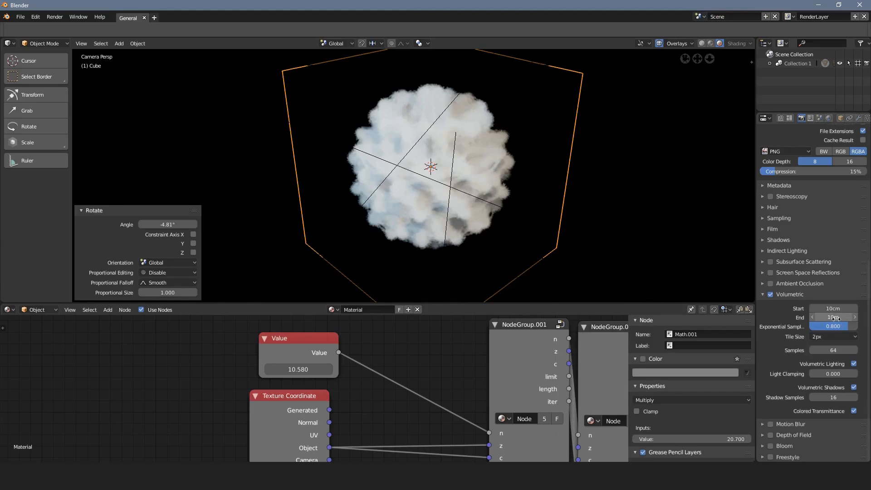
mouse_move(836, 319)
left_mouse_down()
mouse_move(807, 318)
mouse_move(845, 309)
left_mouse_up()
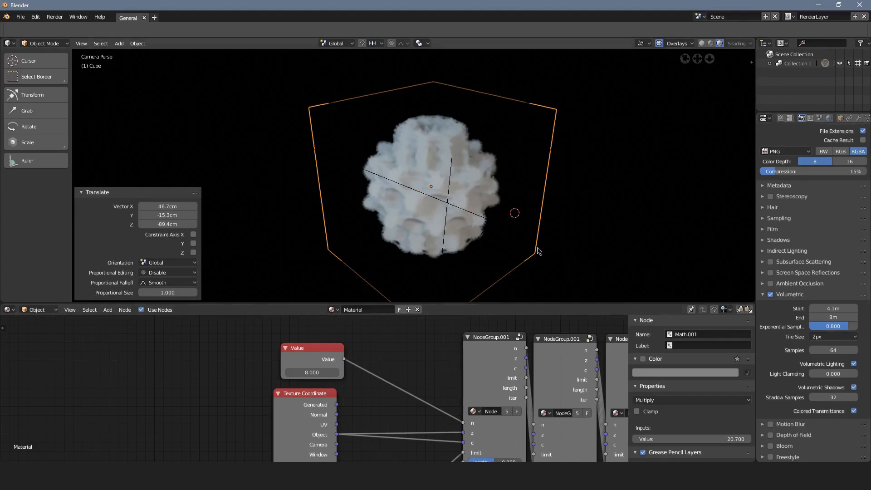
Compare the volume's shading at 7 volumetric shadow samples, and set Shadow Samples to 79.
scroll(434, 177, "up", 3)
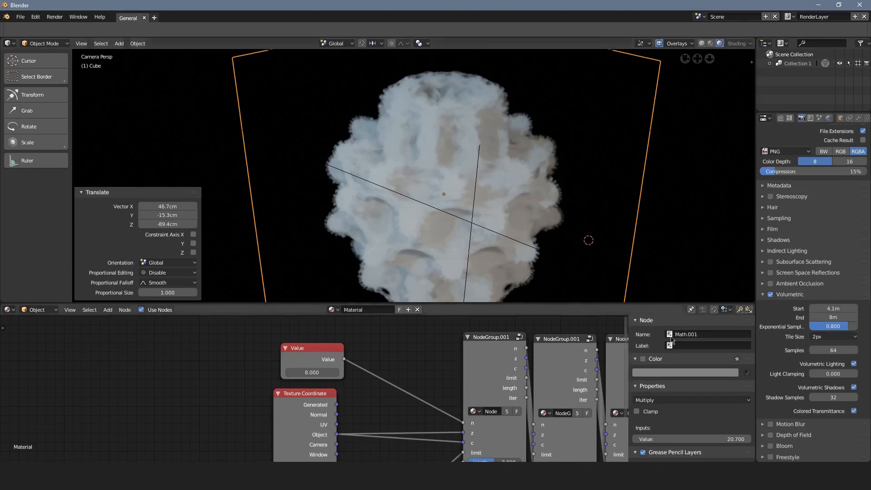
left_click_drag(833, 398, 810, 397)
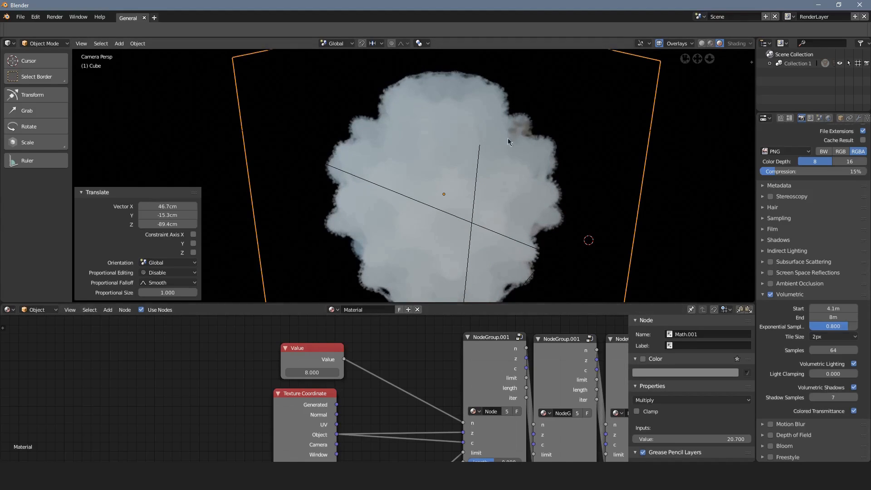
scroll(505, 219, "down", 3)
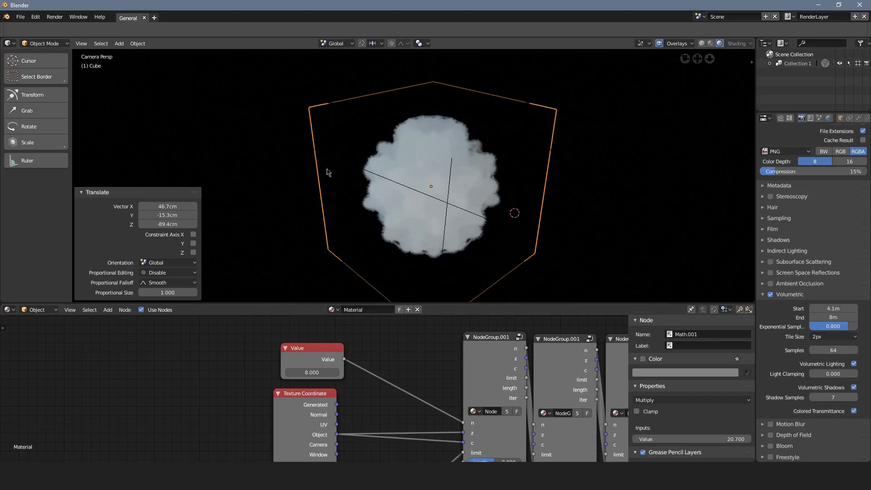
left_click_drag(833, 398, 865, 397)
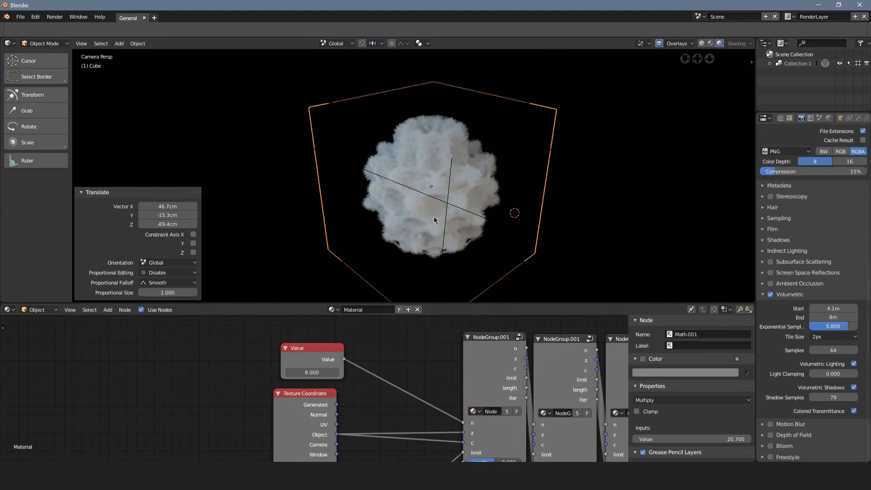
Inspect the volume's shadowed side from a free viewpoint and return to the camera view.
scroll(419, 192, "up", 4)
middle_click_drag(435, 192, 400, 177)
scroll(351, 169, "up", 3)
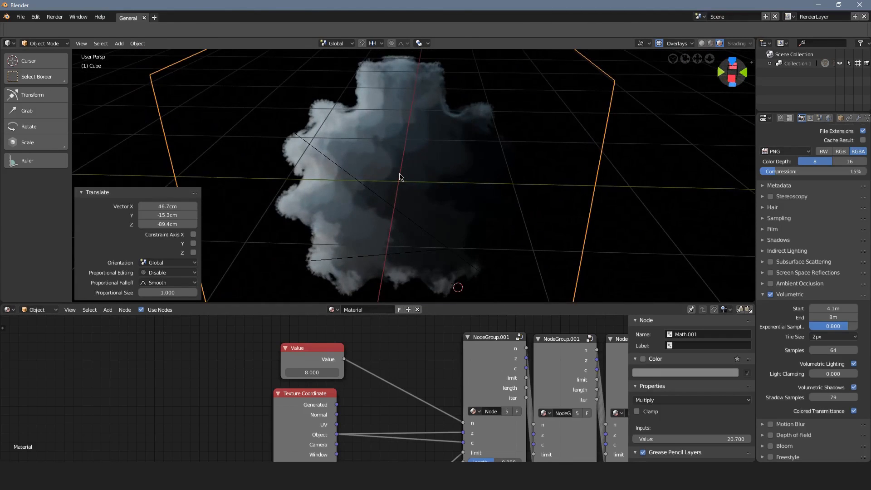
key("KP_0")
scroll(399, 176, "down", 4)
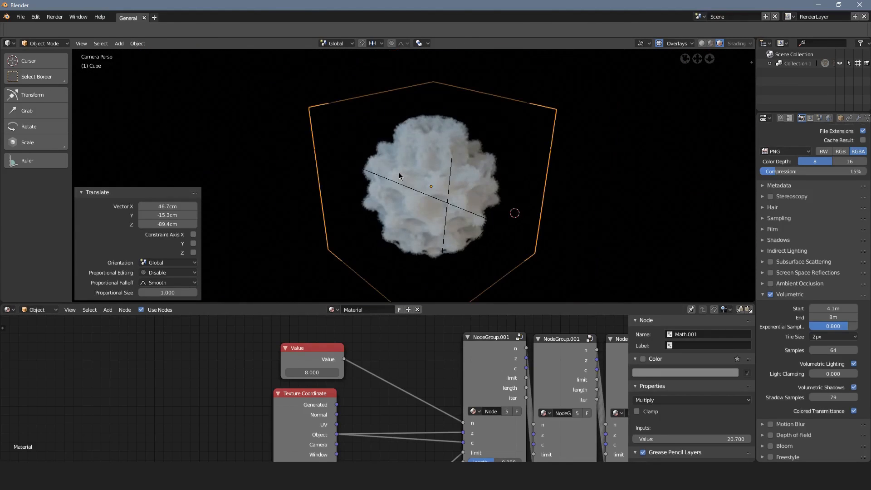
scroll(398, 176, "up", 1)
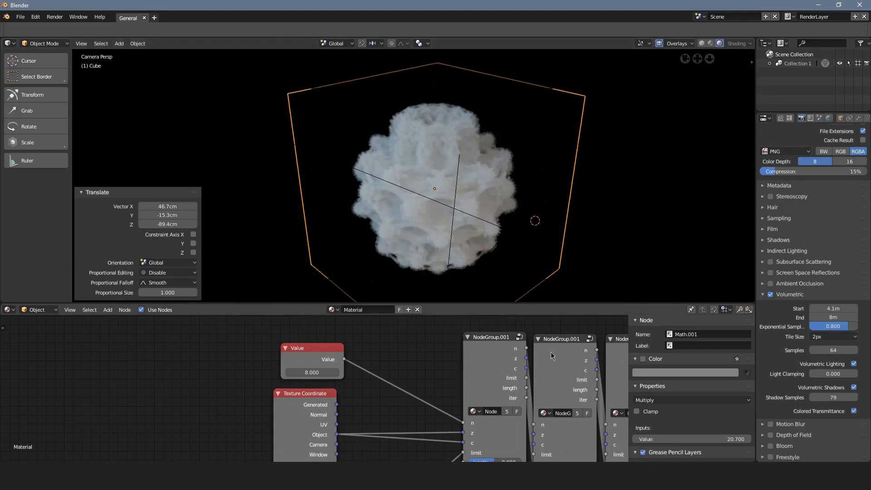
Add a ColorRamp node above the Multiply node, between the last iteration group and the Volume Scatter node.
scroll(551, 352, "down", 5)
middle_click_drag(481, 341, 325, 329)
scroll(325, 330, "up", 5)
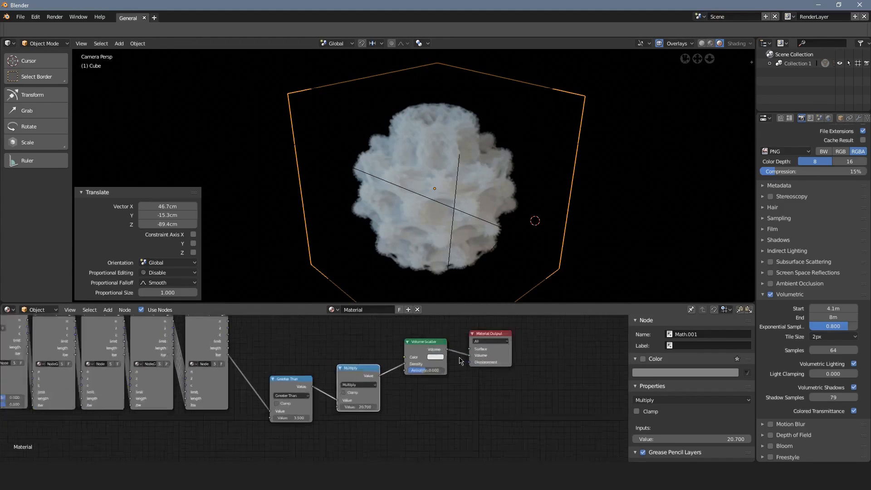
left_click(446, 333)
left_click(508, 324, "shift")
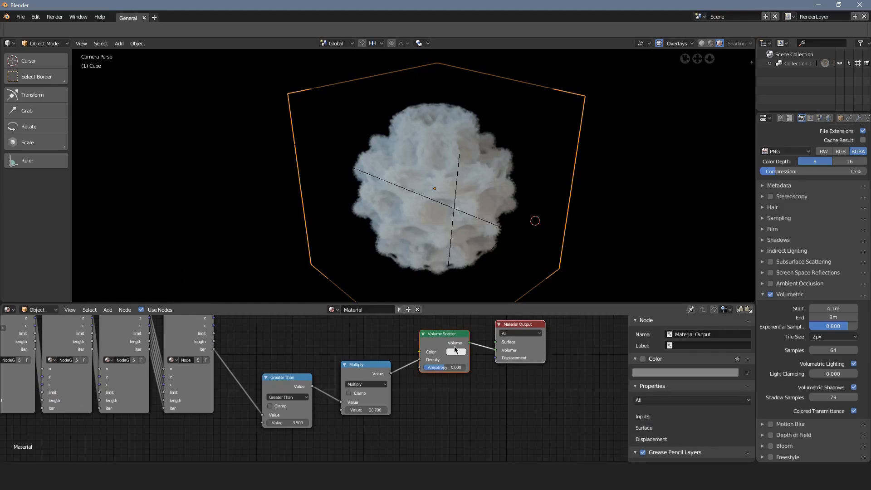
middle_click_drag(359, 351, 421, 408)
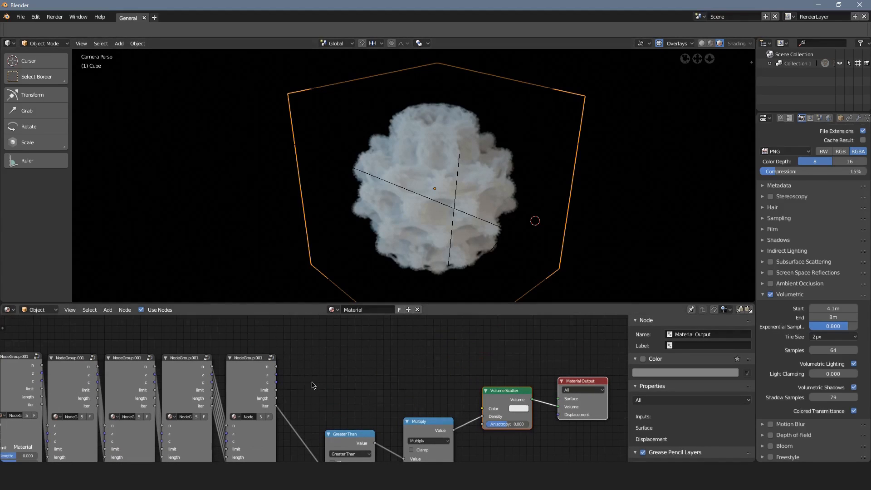
key("shift+a")
mouse_move(347, 381)
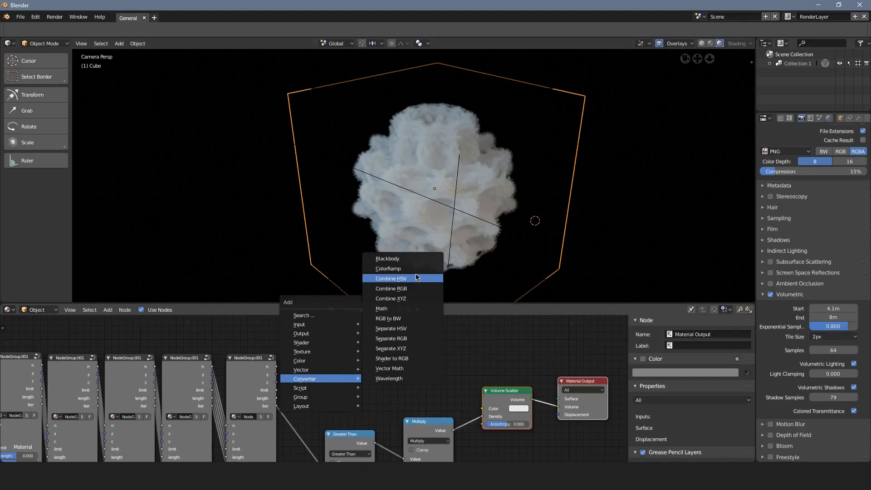
left_click(411, 274)
left_click(392, 331)
scroll(400, 389, "up", 3)
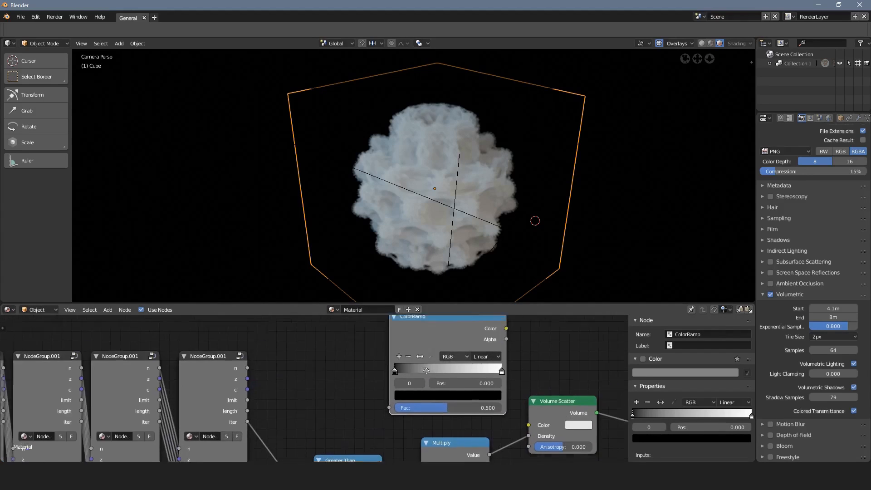
Set the ColorRamp's color mode to HSV and its interpolation to Far.
left_click(421, 383)
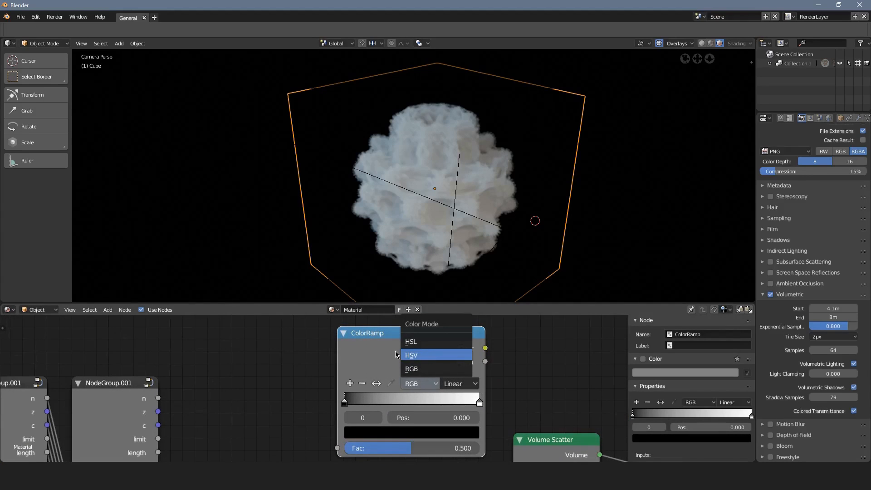
left_click(416, 356)
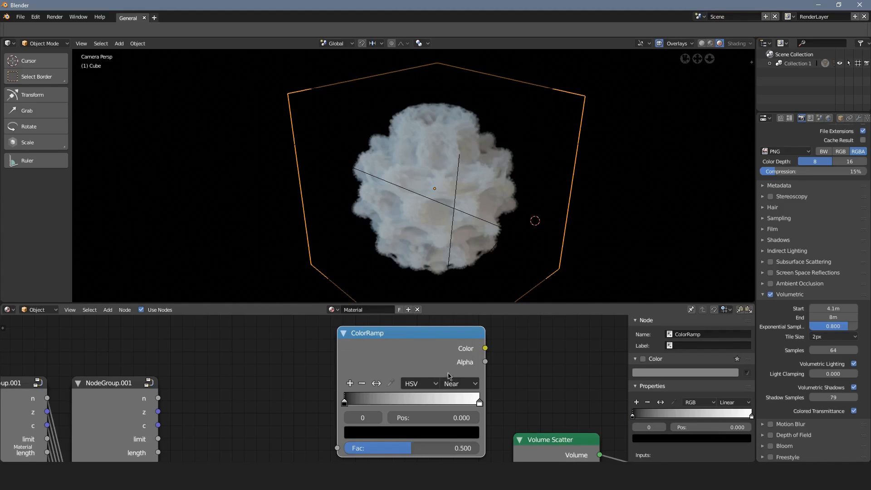
left_click(455, 385)
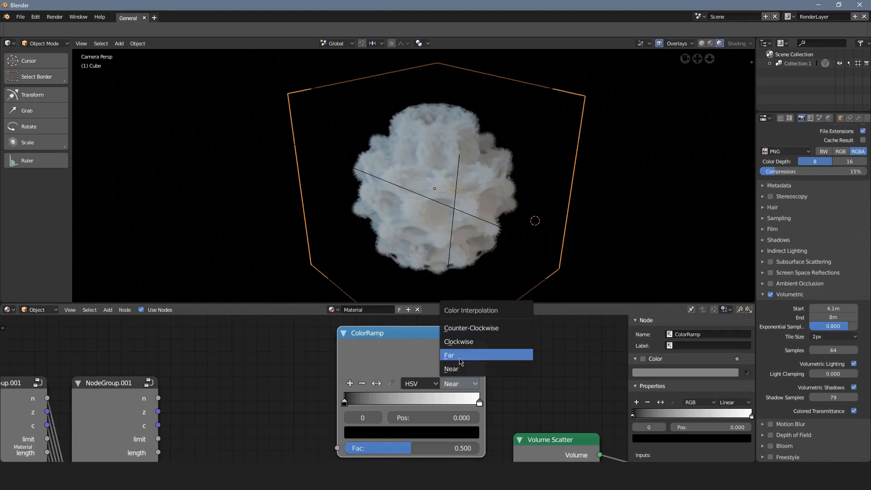
left_click(460, 356)
Color the ColorRamp's first stop pure blue and its last stop red to get a rainbow gradient.
left_click(386, 434)
left_click_drag(451, 326, 453, 252)
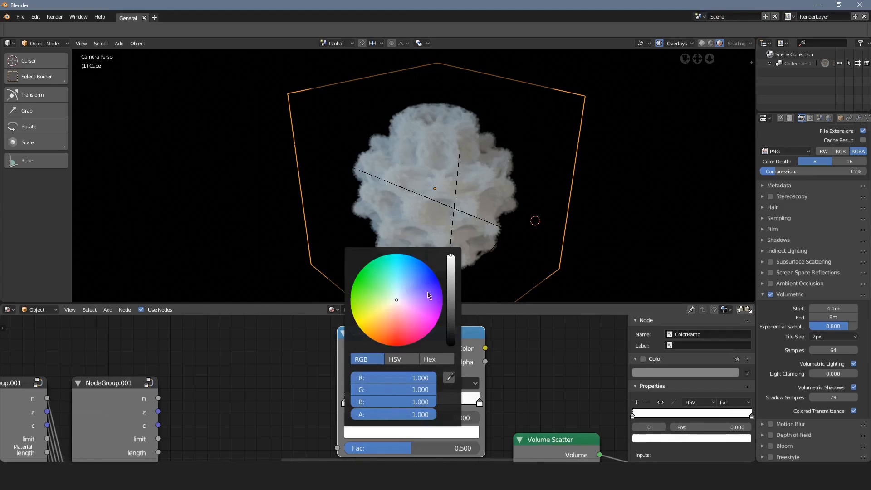
left_click_drag(429, 293, 436, 273)
left_click(479, 403)
left_click(414, 432)
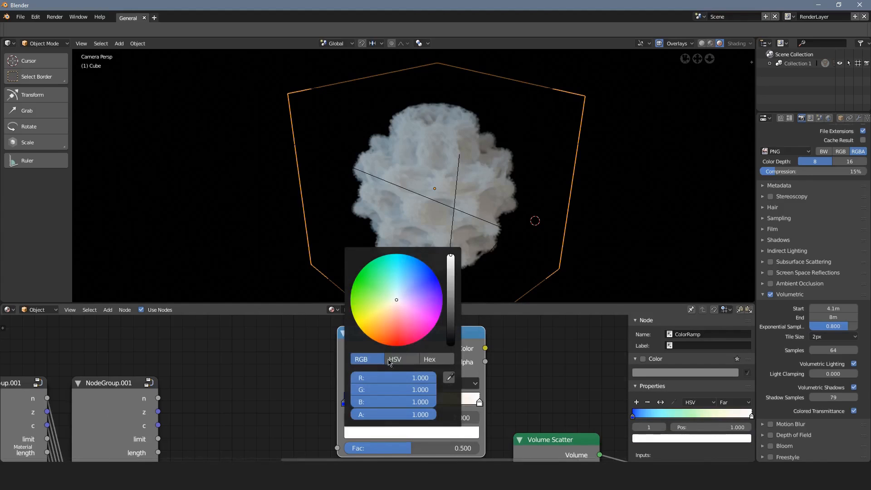
left_click_drag(394, 334, 394, 346)
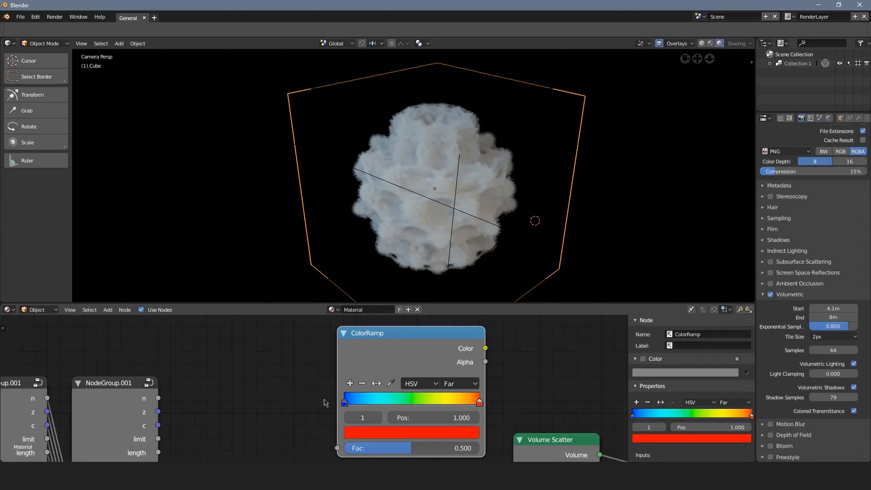
Connect the last iteration group's length output to the ColorRamp's Fac, and its Color output to the Volume Scatter's Color input.
middle_click_drag(175, 372, 221, 324)
scroll(221, 359, "down", 2)
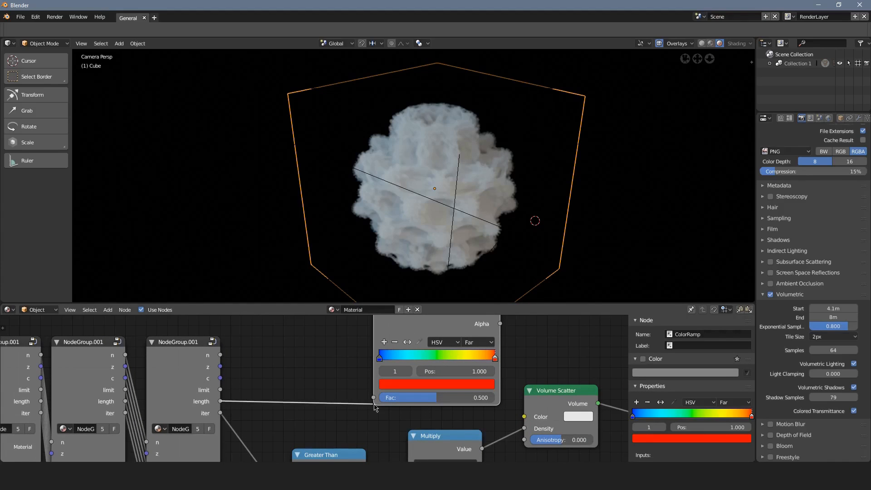
left_click_drag(374, 400, 374, 400)
scroll(467, 343, "down", 1)
middle_click_drag(472, 321, 446, 356)
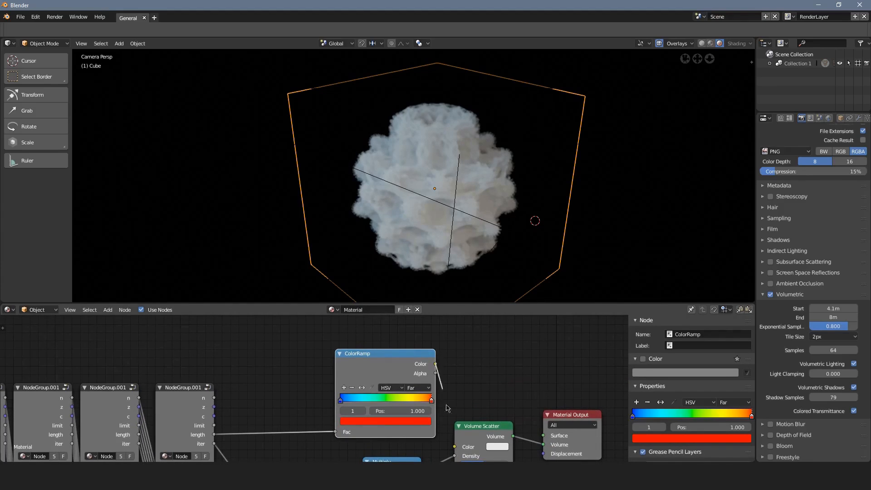
left_click_drag(456, 450, 454, 446)
left_click_drag(380, 364, 372, 366)
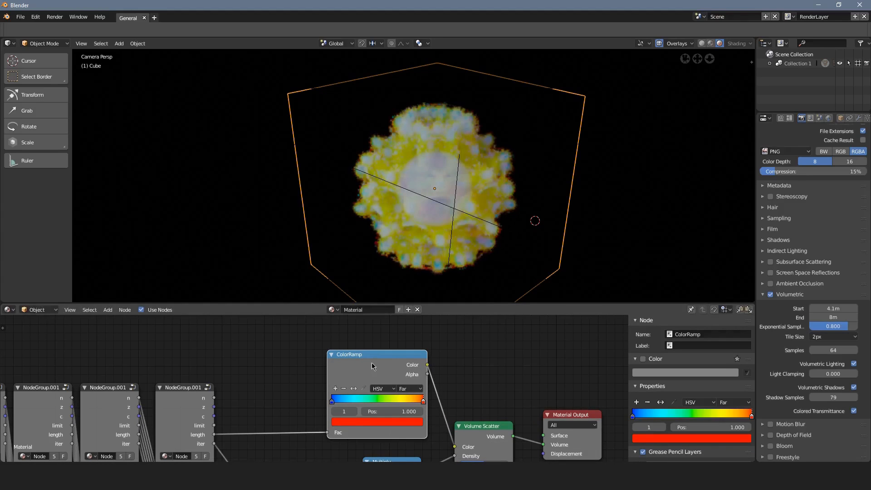
Move the ColorRamp's blue stop to position 0.664, then inspect the colored volume from a free viewpoint and return to the camera view.
scroll(368, 385, "up", 1)
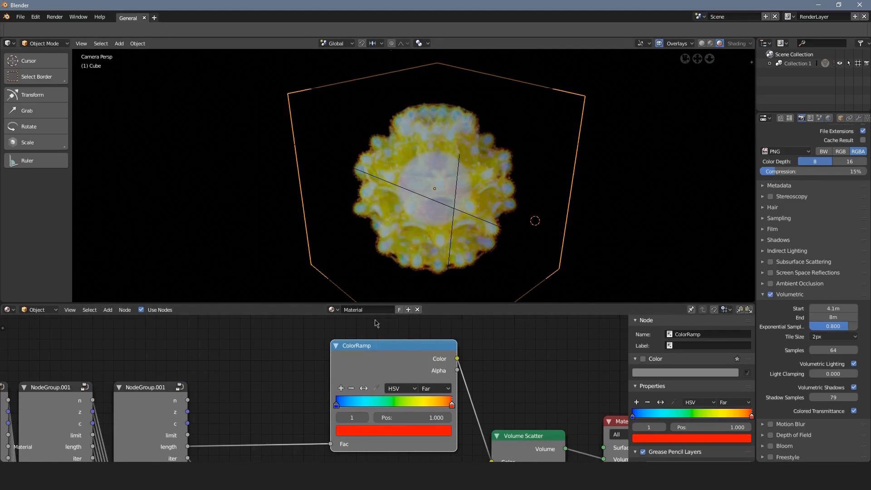
mouse_move(336, 404)
left_mouse_down()
mouse_move(425, 402)
mouse_move(410, 402)
left_mouse_up()
mouse_move(420, 203)
middle_mouse_down()
mouse_move(436, 201)
mouse_move(442, 179)
middle_mouse_up()
scroll(426, 161, "down", 2)
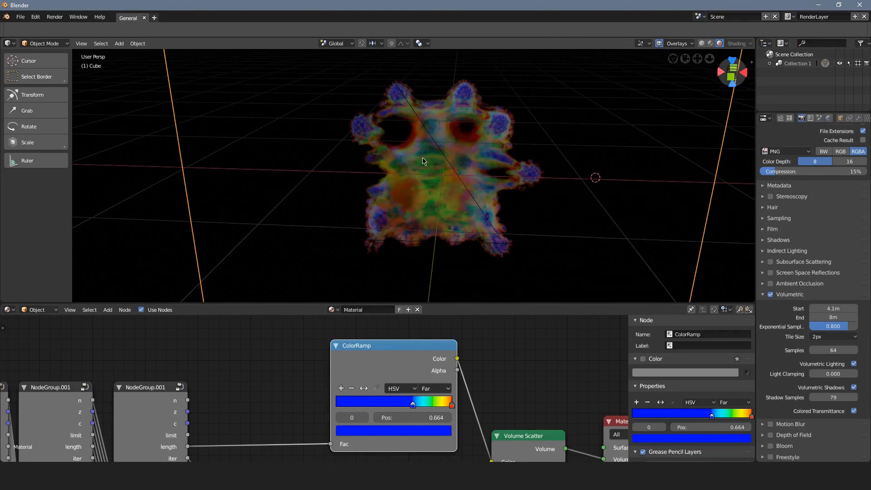
scroll(421, 163, "down", 1)
middle_click_drag(401, 168, 324, 162)
key("KP_0")
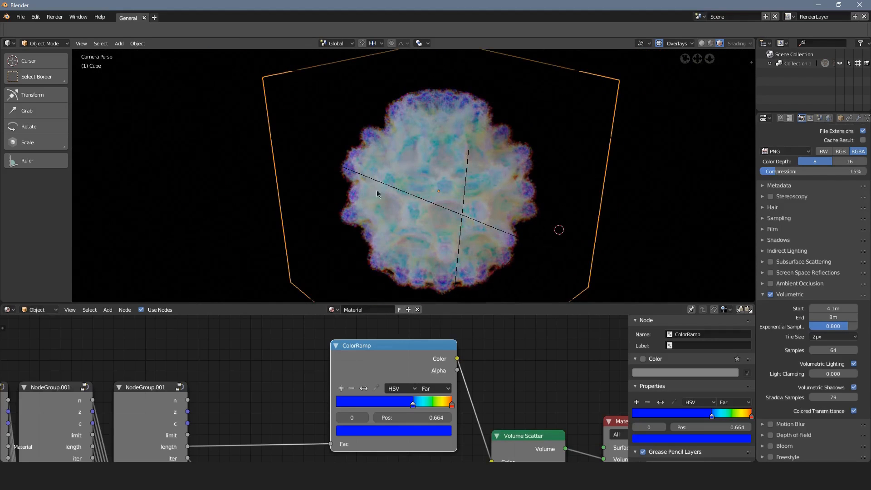
scroll(468, 215, "down", 2)
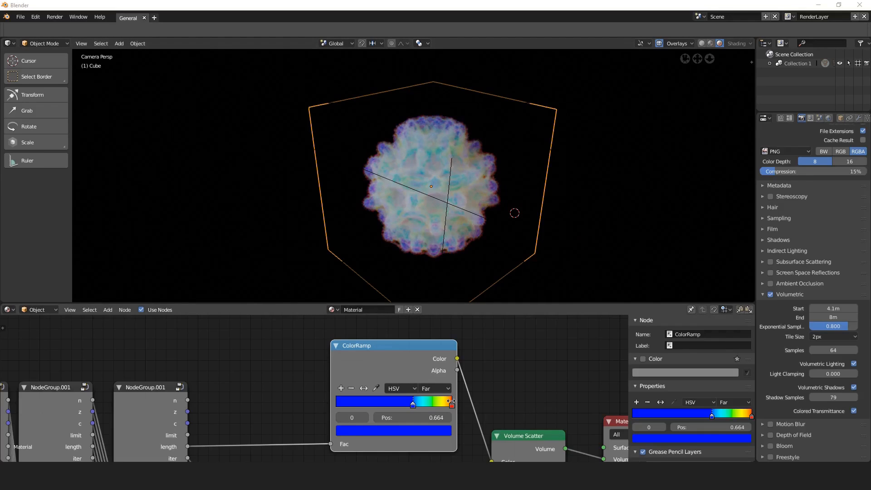
Recolor the ColorRamp's blue stop pink, with R 0.829, G 0.073 and B 1.000.
mouse_move(451, 404)
left_mouse_down()
mouse_move(438, 399)
mouse_move(458, 401)
left_mouse_up()
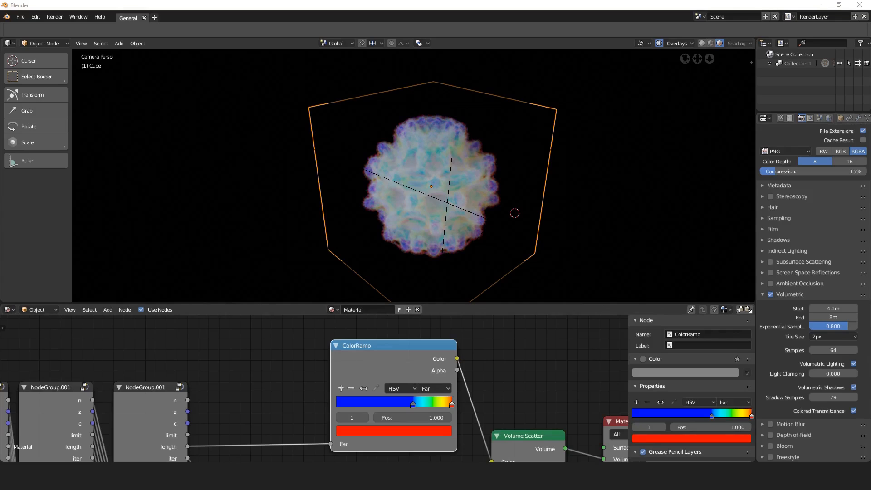
left_click(413, 404)
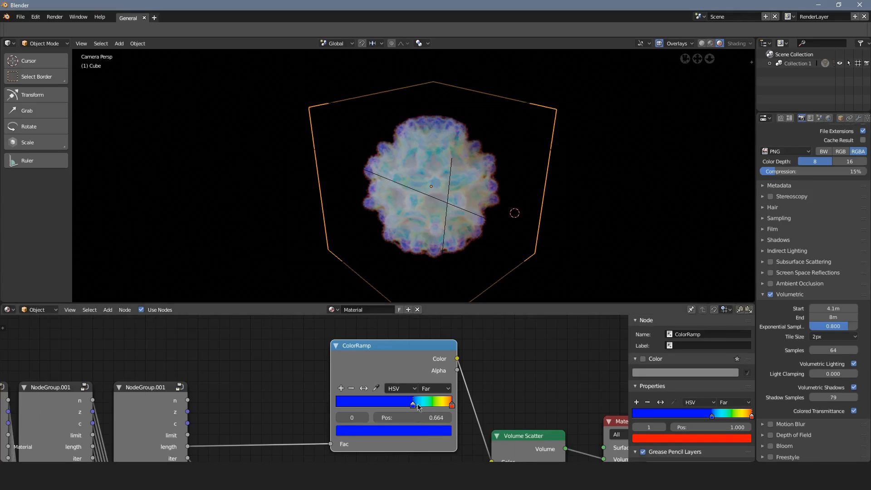
left_click(411, 431)
left_click_drag(399, 311, 403, 326)
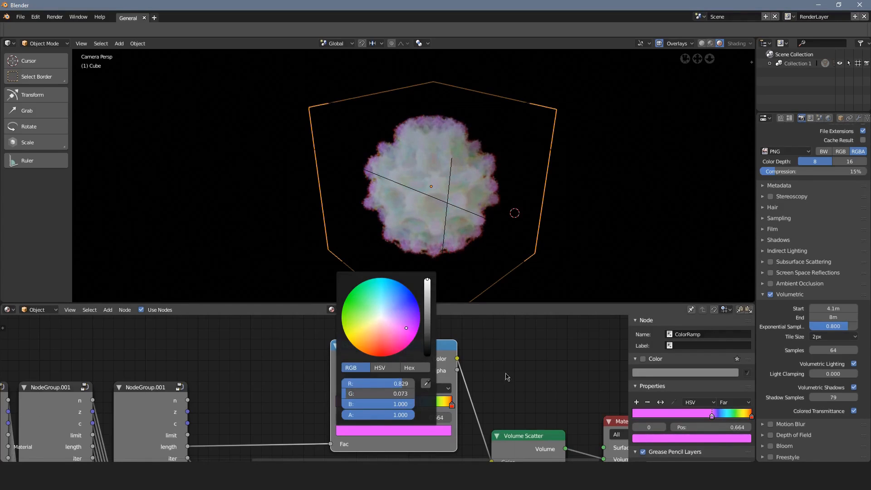
Recolor the ColorRamp's red end stop at position 1.000 to sky blue.
left_click(452, 404)
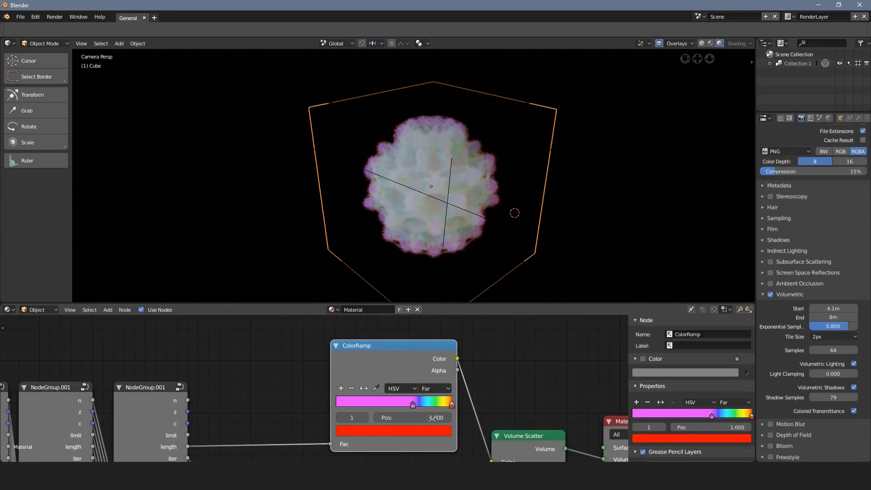
left_click(383, 431)
left_click_drag(380, 329, 393, 282)
Move the ColorRamp's pink stop to position 0.618 and recolor it light purple.
mouse_move(414, 403)
left_mouse_down()
mouse_move(422, 402)
mouse_move(407, 403)
left_mouse_up()
left_click(401, 428)
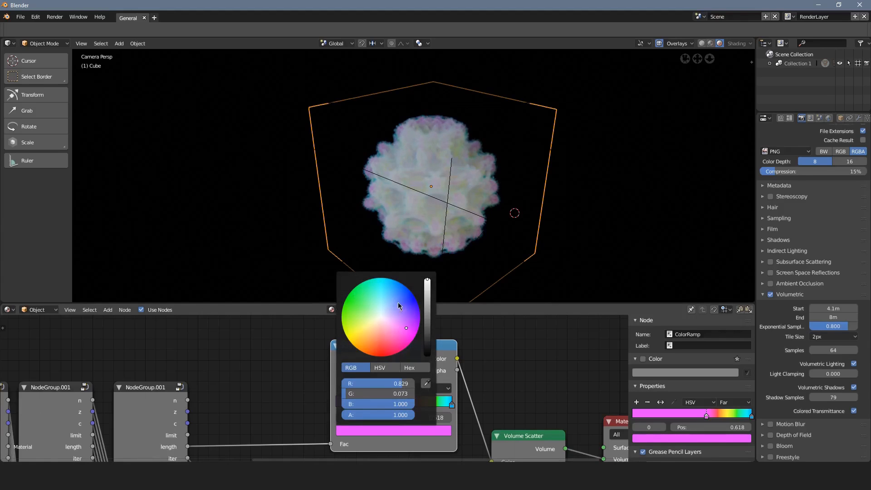
left_click_drag(397, 304, 405, 317)
Examine the recolored volume from a free side viewpoint along with the complete material node tree.
scroll(539, 386, "down", 2)
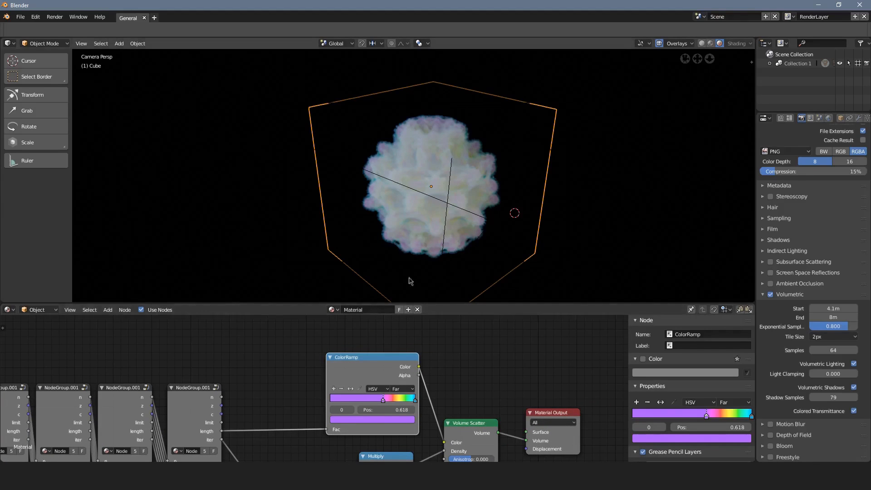
scroll(408, 404, "up", 2)
middle_click_drag(481, 217, 372, 195)
scroll(408, 176, "up", 2)
scroll(305, 393, "down", 4)
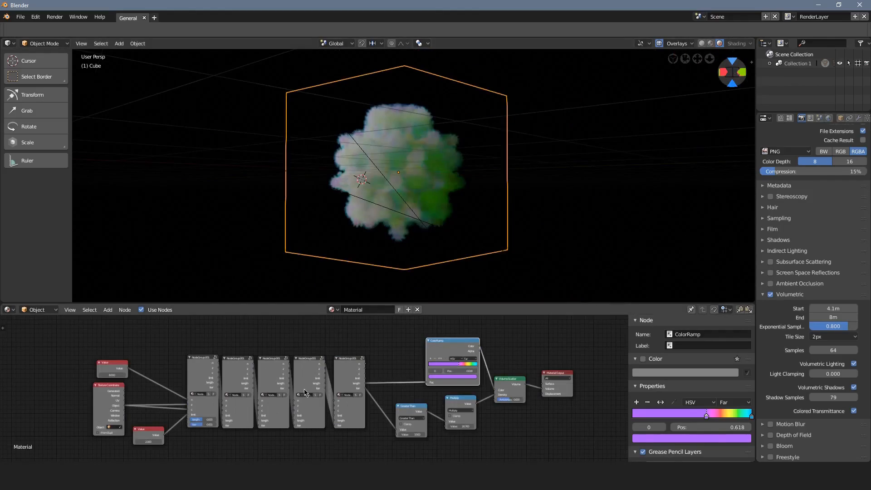